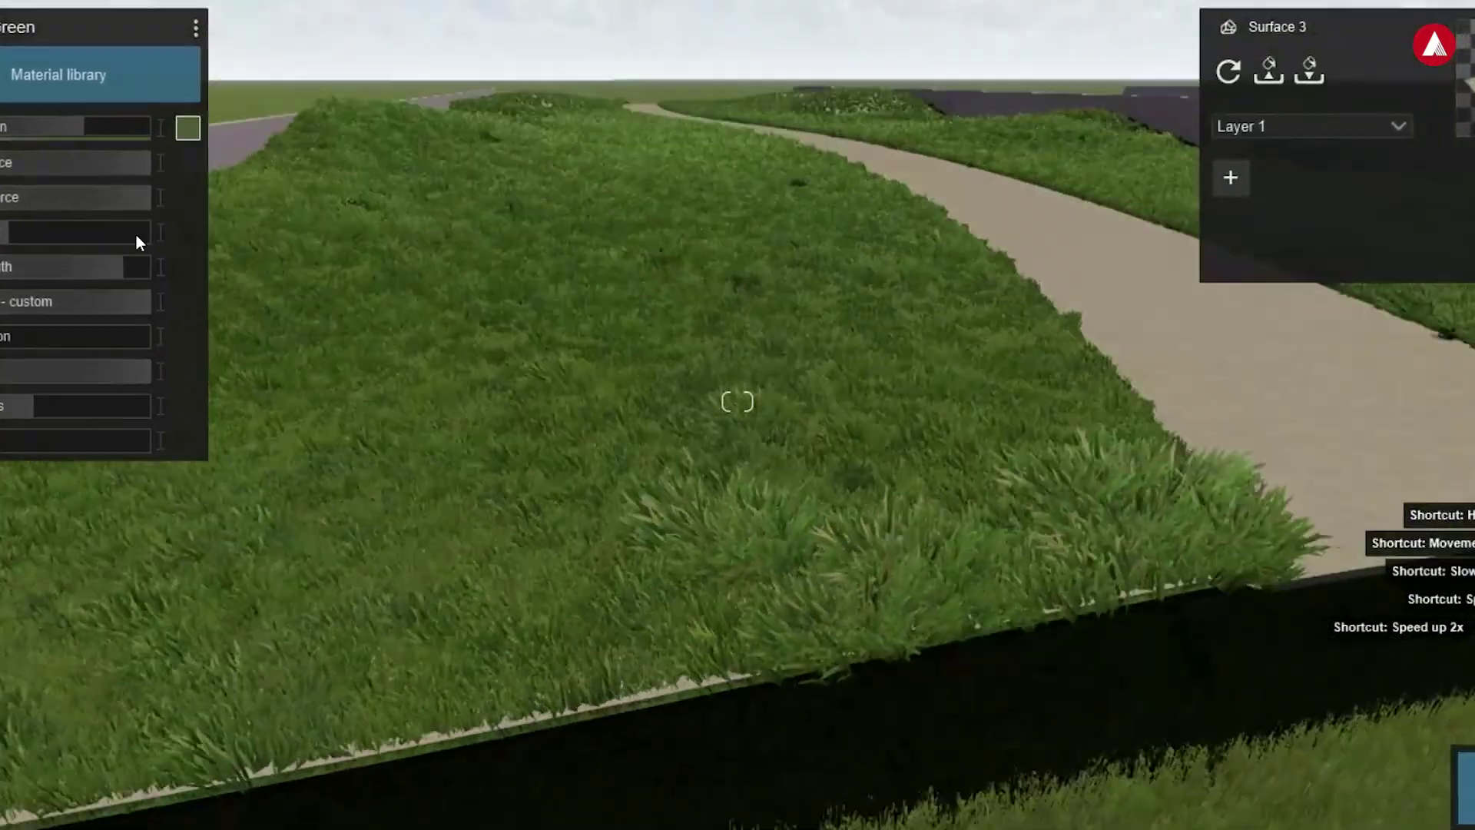
# - Set the grass material's slider setting to 0.7
pyautogui.keyDown('shift'); pyautogui.moveTo(136, 234); pyautogui.dragTo(81, 273); pyautogui.keyUp('shift')
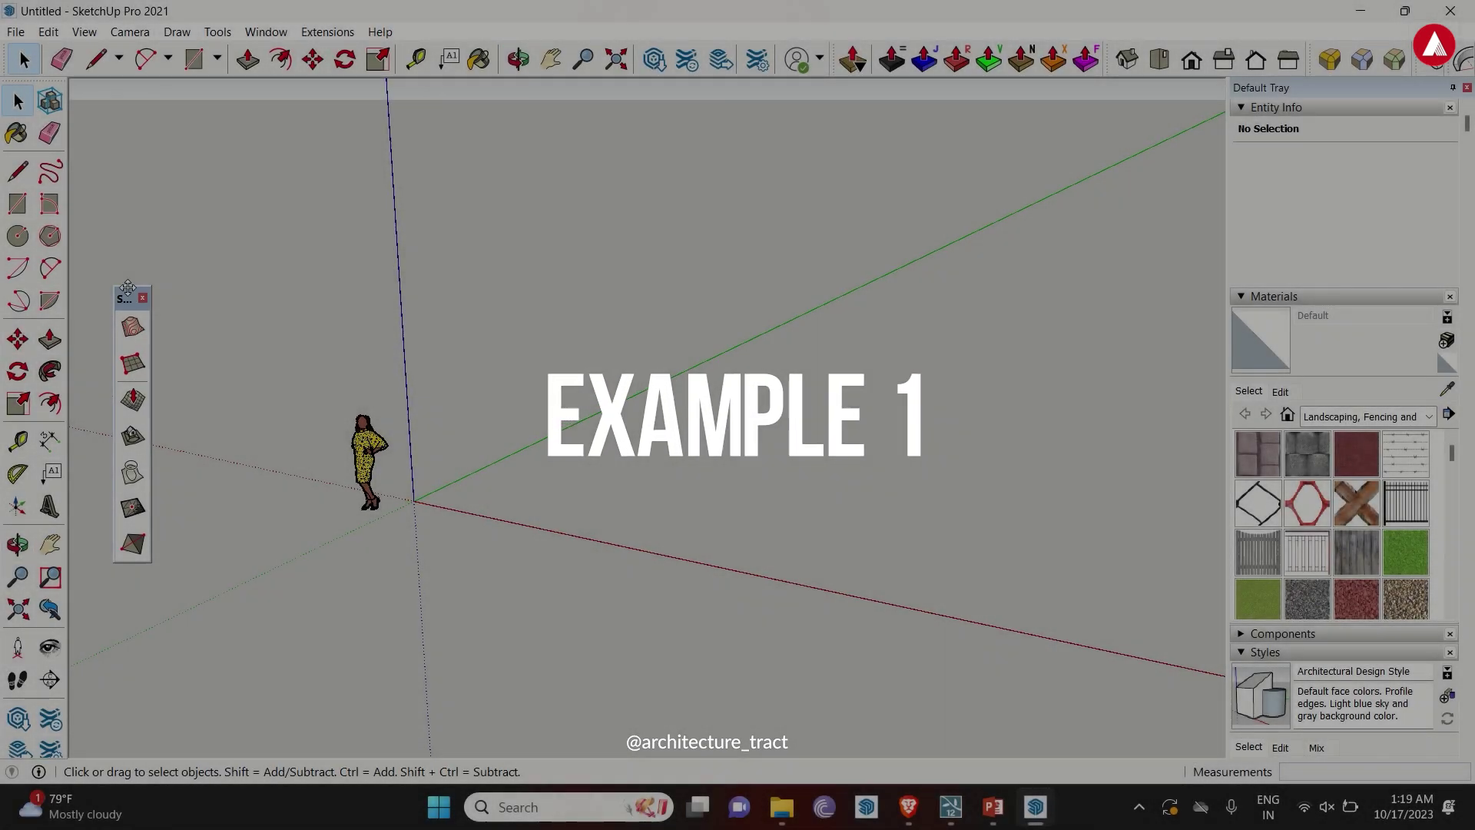
# - Reposition the Sandbox toolbar and confirm its toolset list without changes
pyautogui.moveTo(127, 288); pyautogui.dragTo(131, 248)
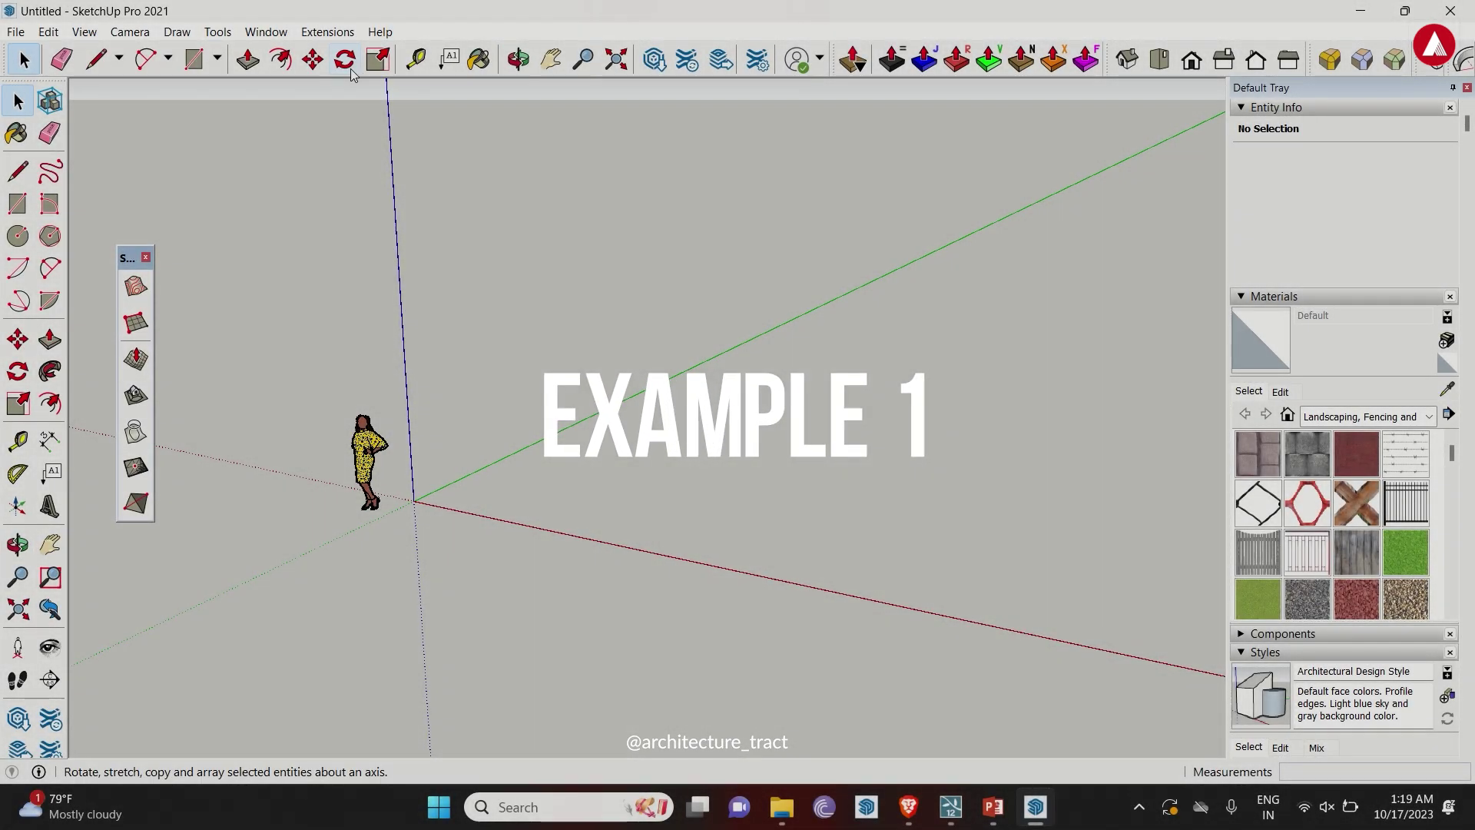
pyautogui.rightClick(360, 70)
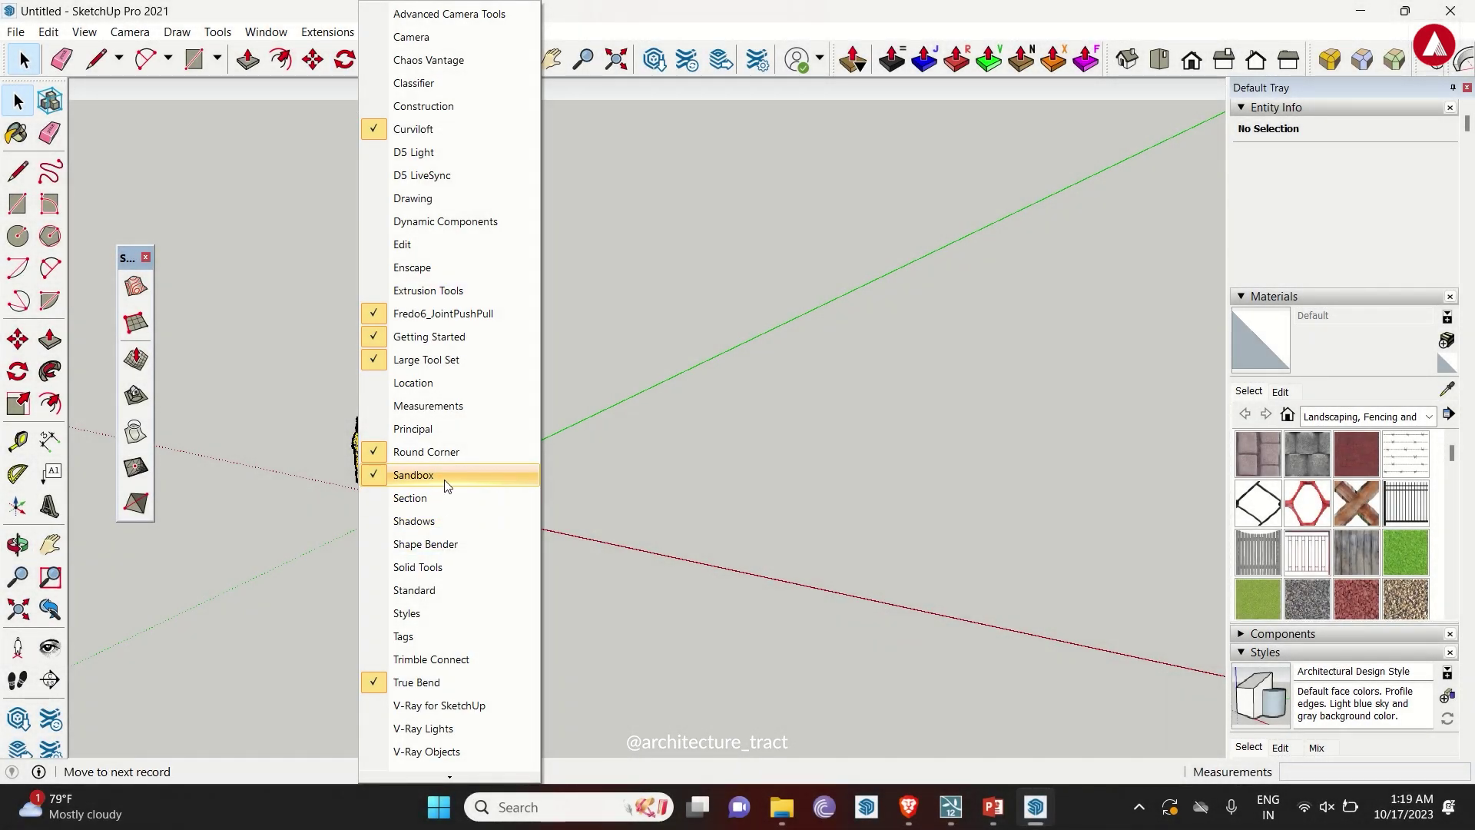
pyautogui.click(132, 260)
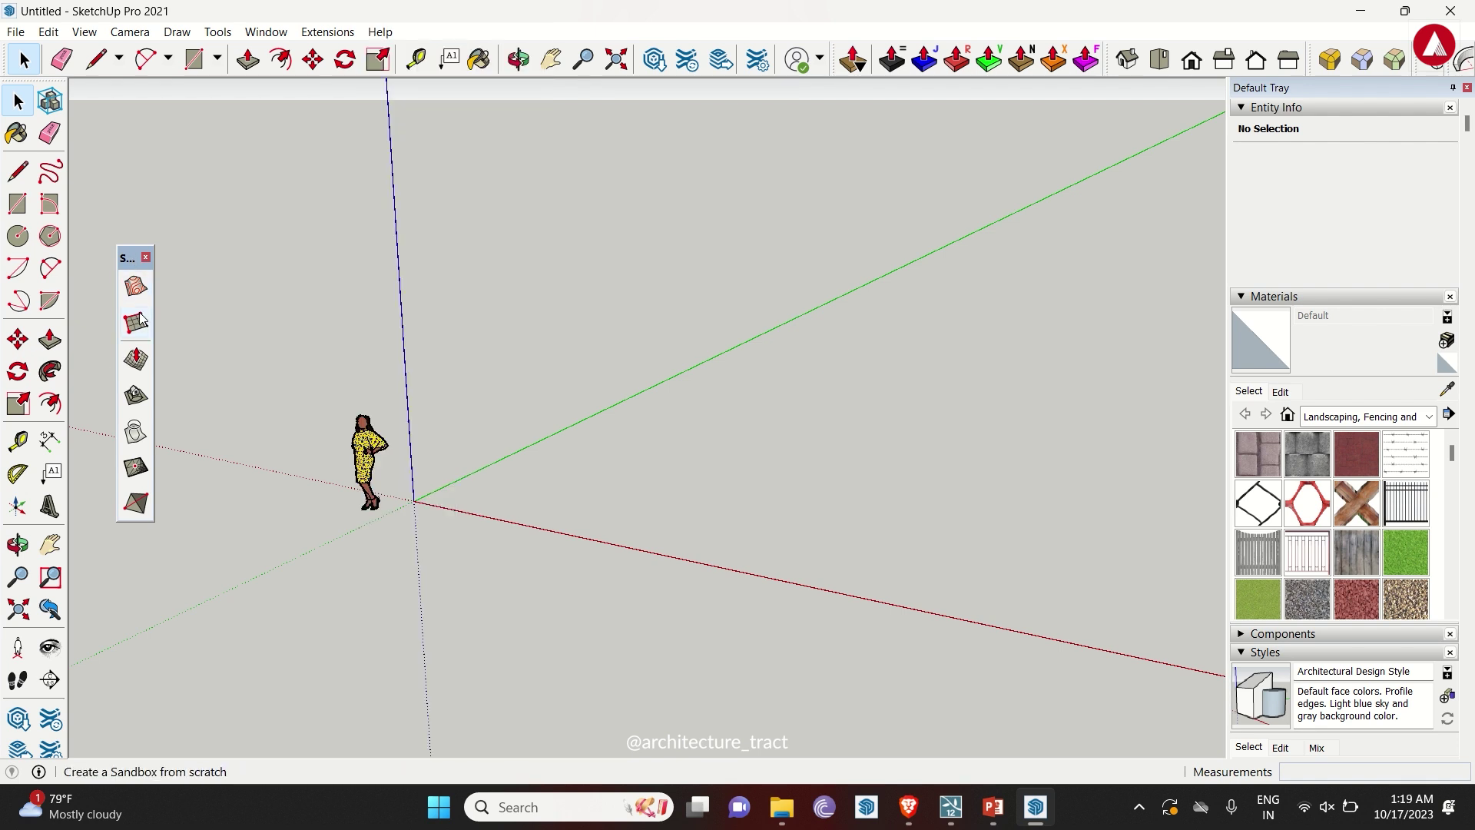
# - Draw a flat From Scratch sandbox grid with 2' spacing from the origin
pyautogui.click(146, 326)
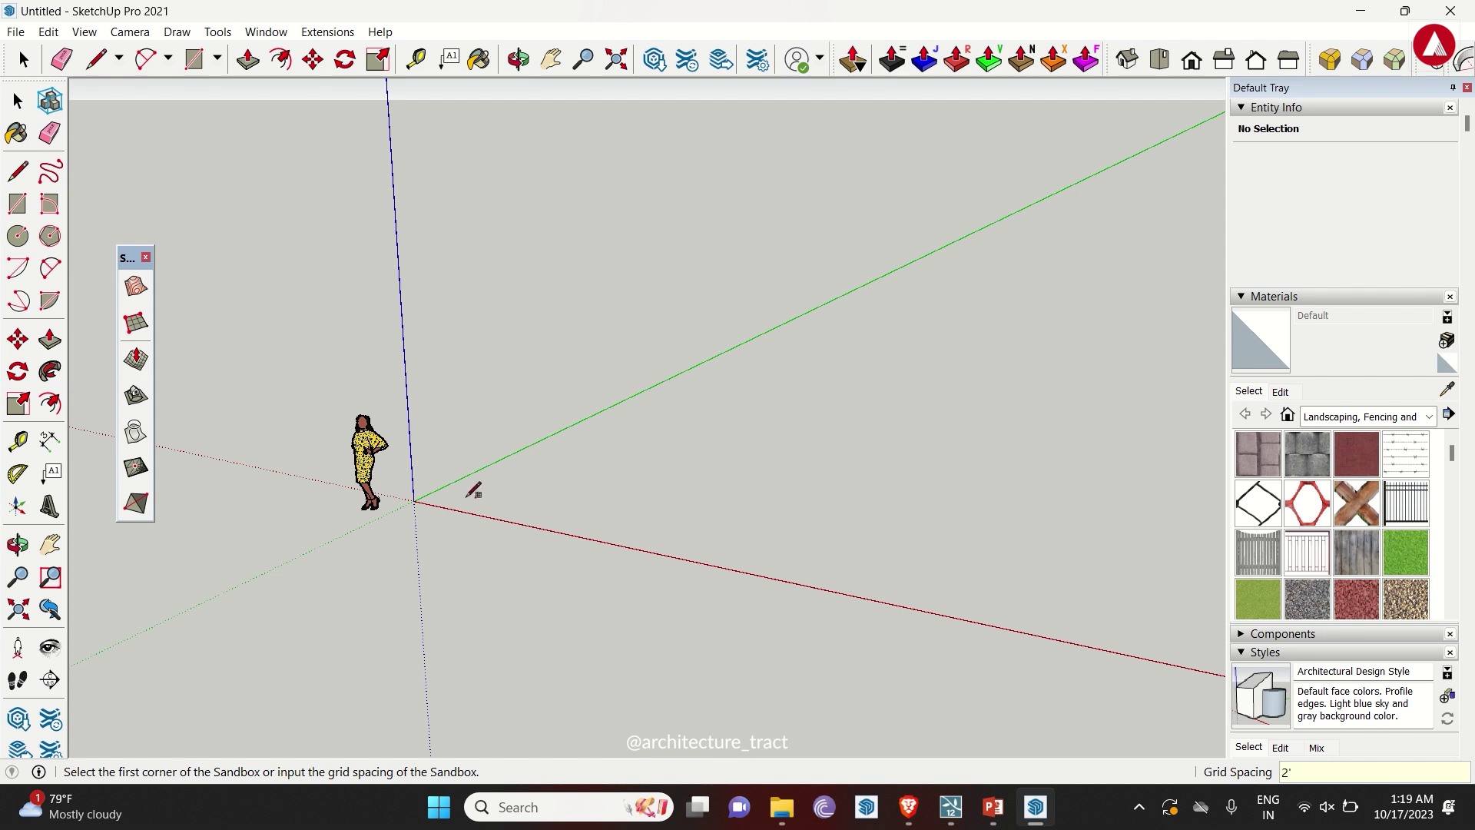
pyautogui.scroll(-5, 447, 498)
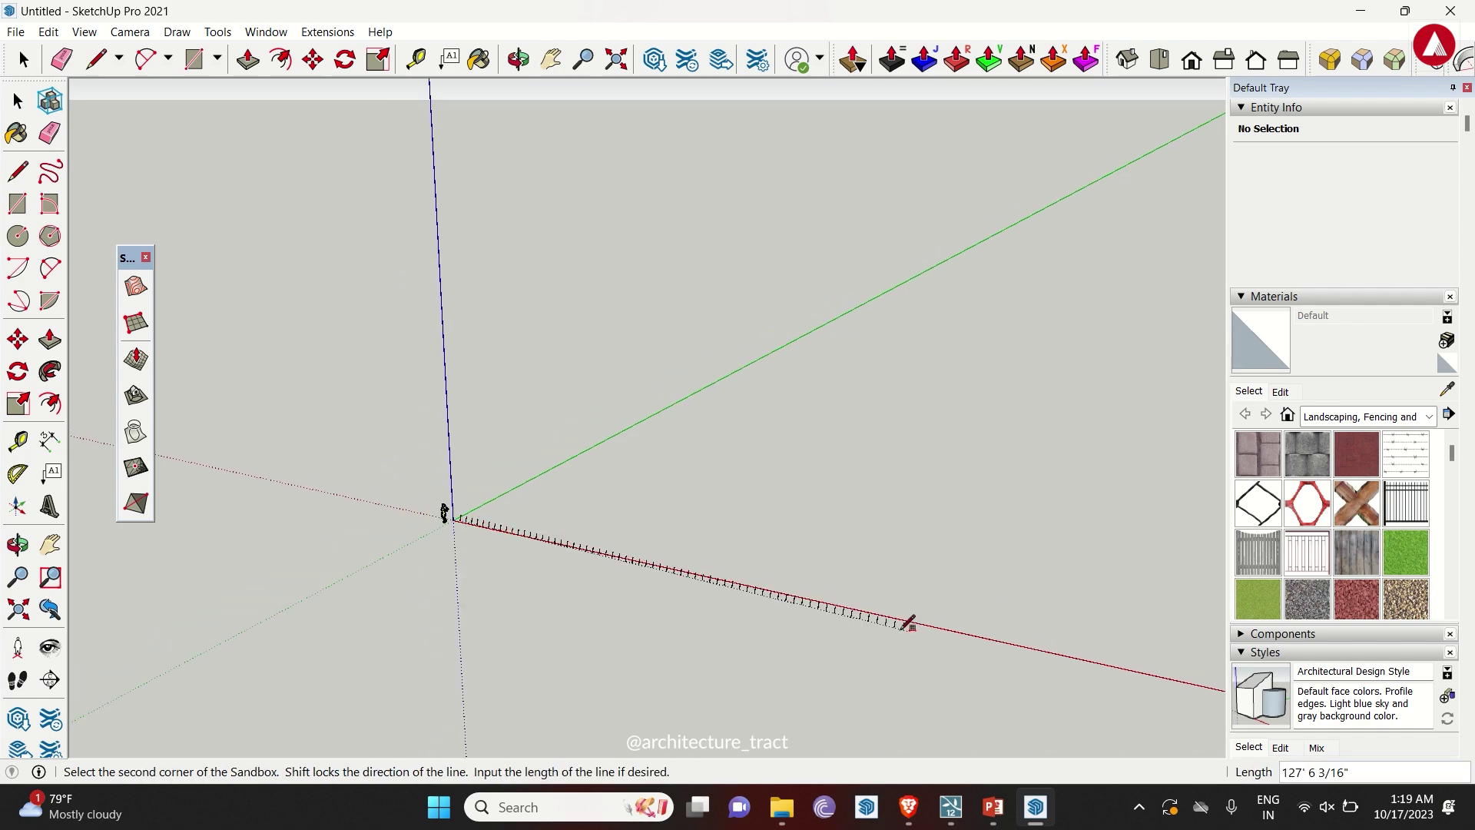
pyautogui.click(816, 593)
pyautogui.click(1037, 362)
pyautogui.scroll(2, 827, 511)
pyautogui.press('space')
# - Open the terrain grid group for editing and activate Smoove
pyautogui.doubleClick(772, 476)
pyautogui.scroll(2, 460, 440)
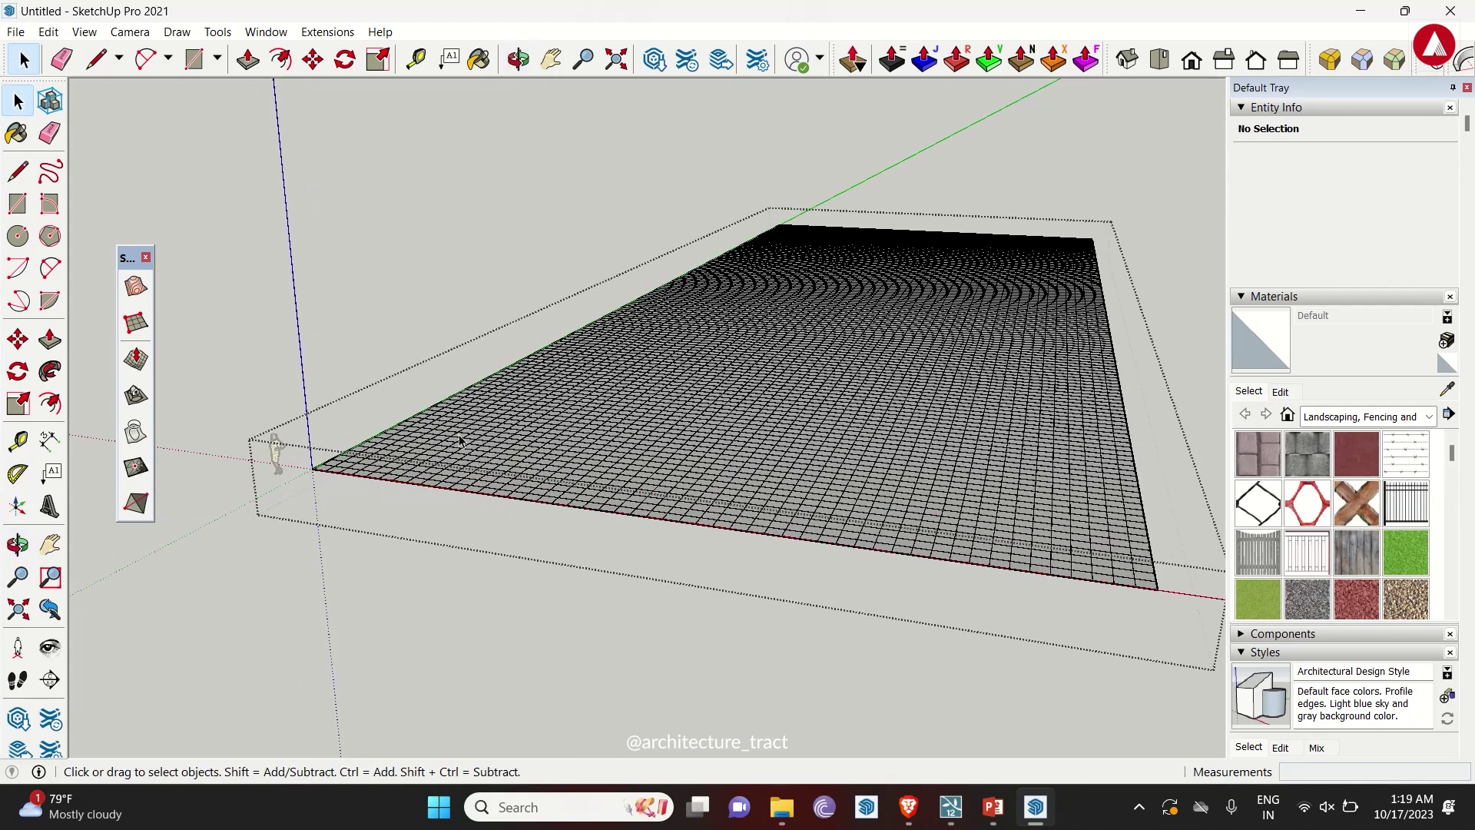
pyautogui.click(138, 358)
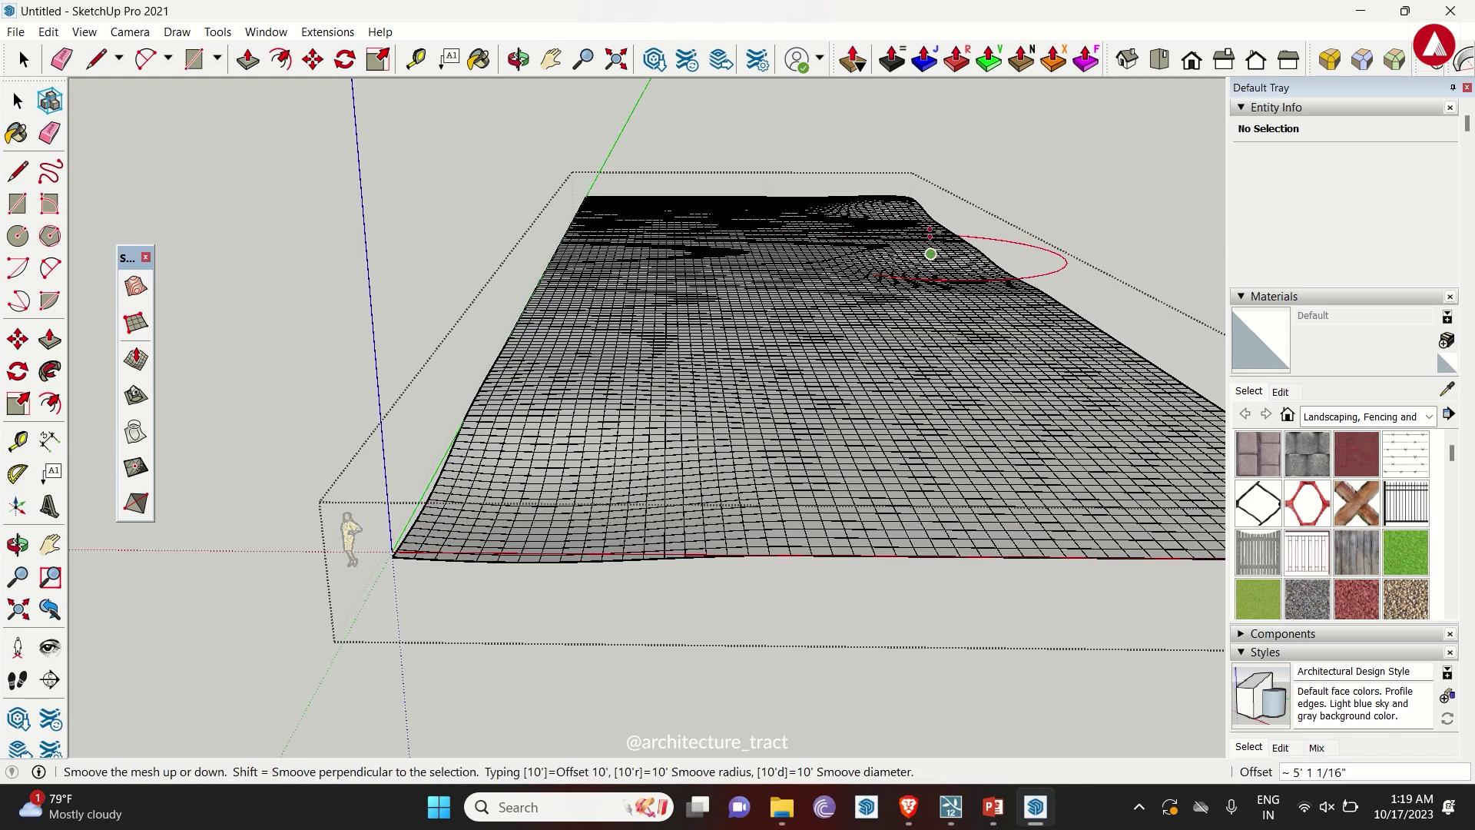
# - Raise a hill near the grid's far edge and push the left edge into a dip
pyautogui.click(922, 230)
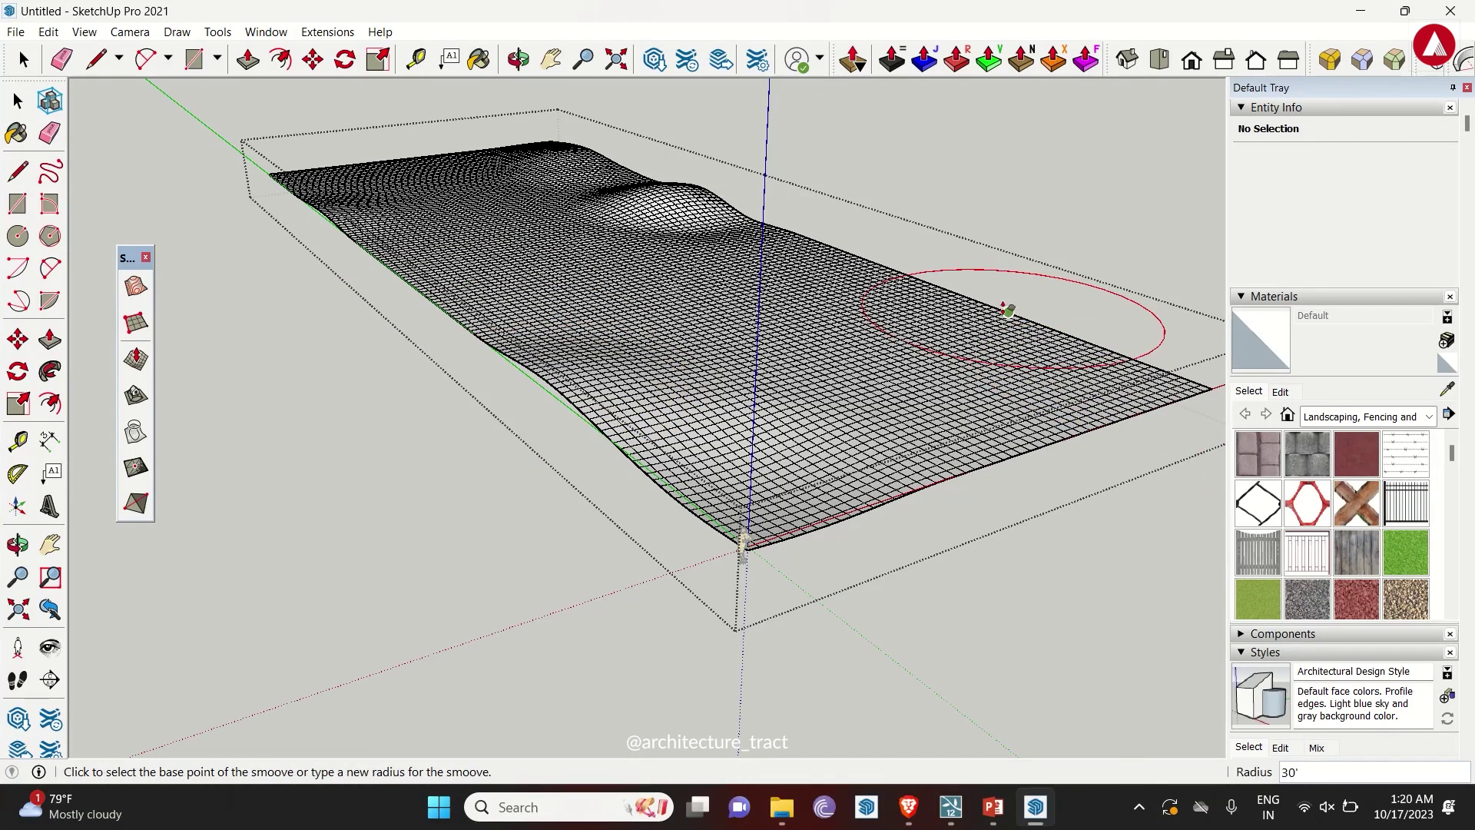
pyautogui.click(322, 189)
pyautogui.click(334, 211)
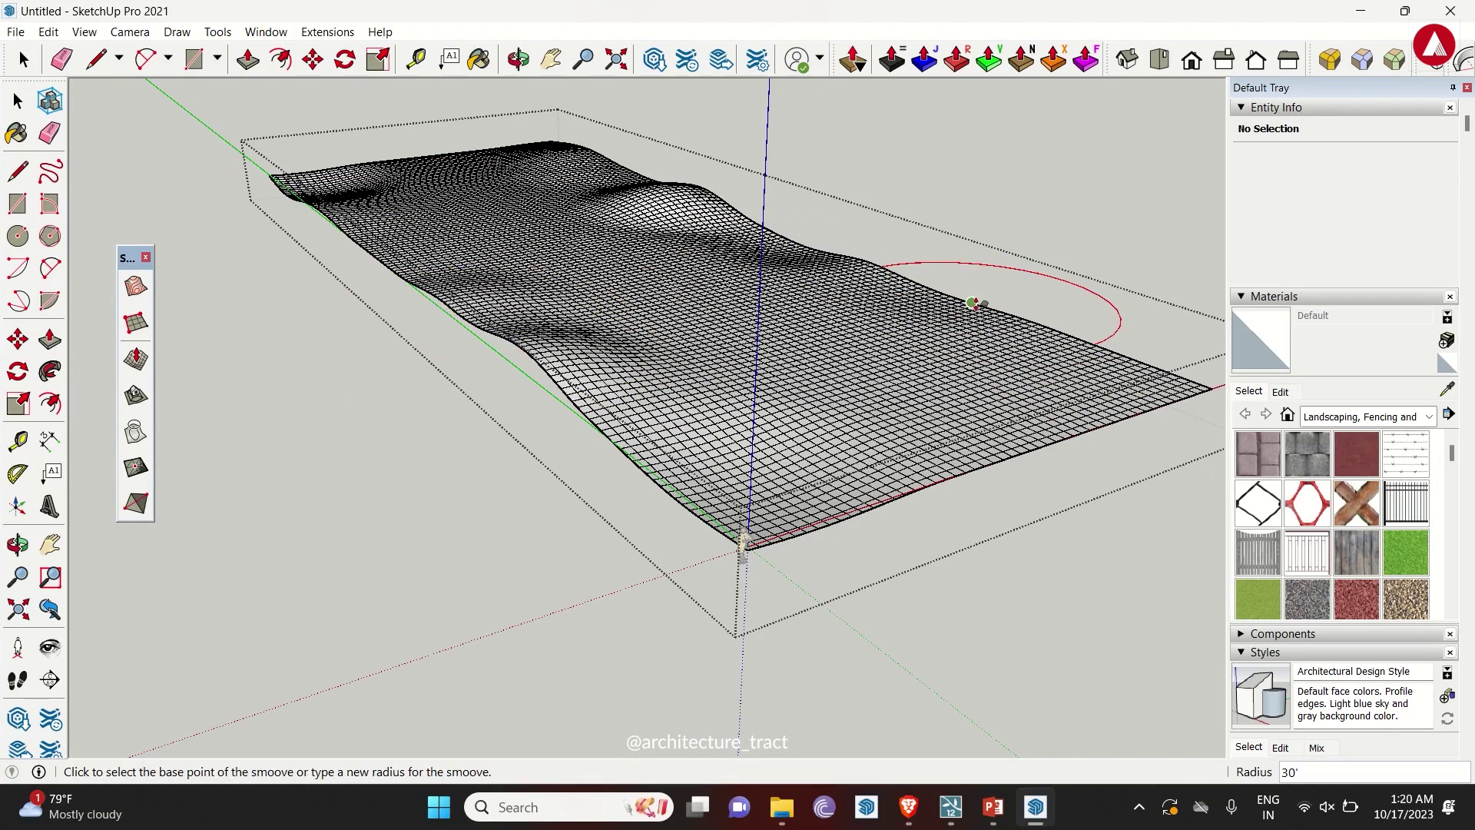
# - Shape a bump and a trough along the terrain's right side
pyautogui.click(1004, 326)
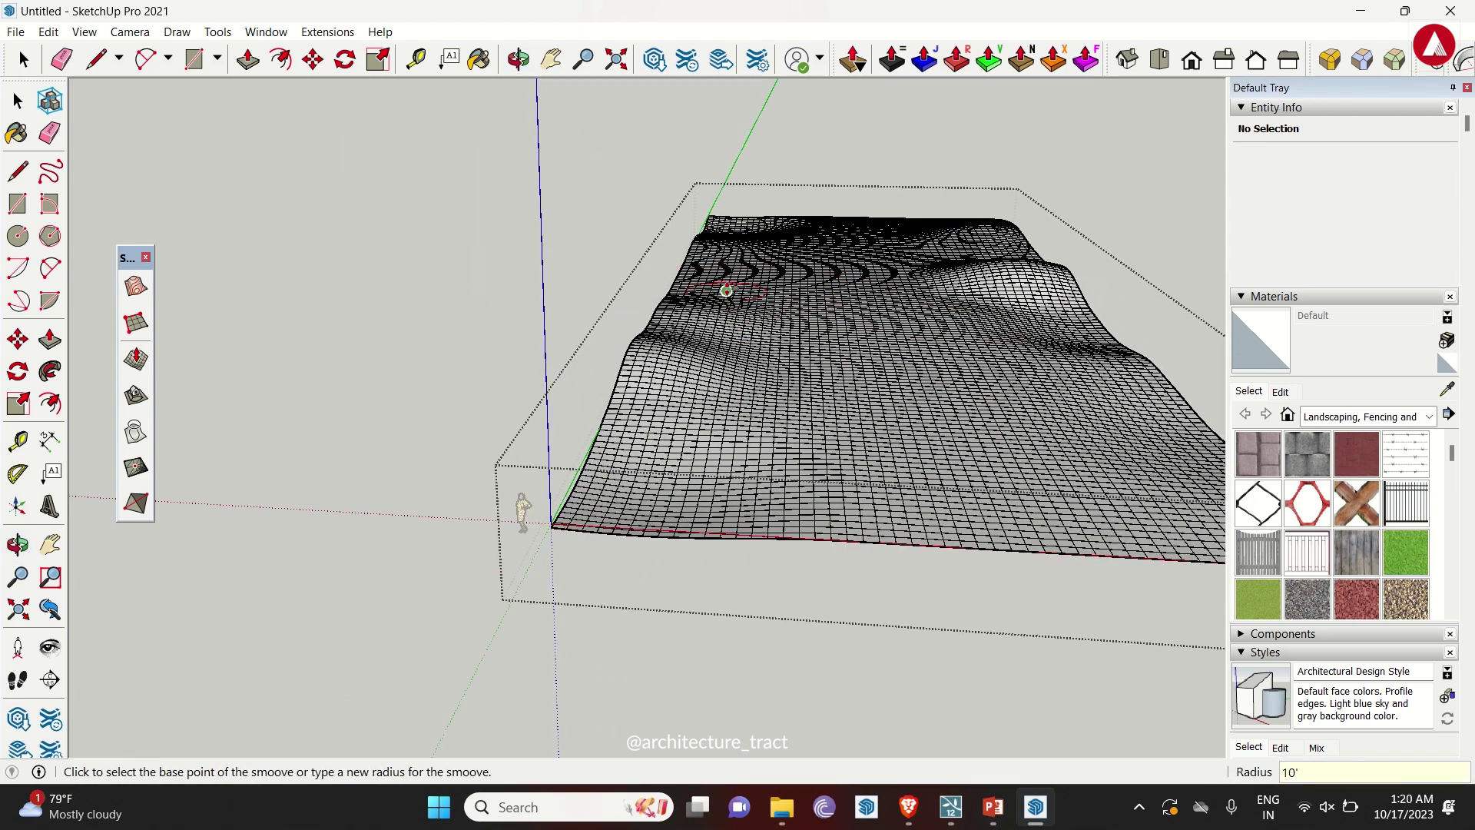
pyautogui.click(1033, 324)
pyautogui.click(1033, 319)
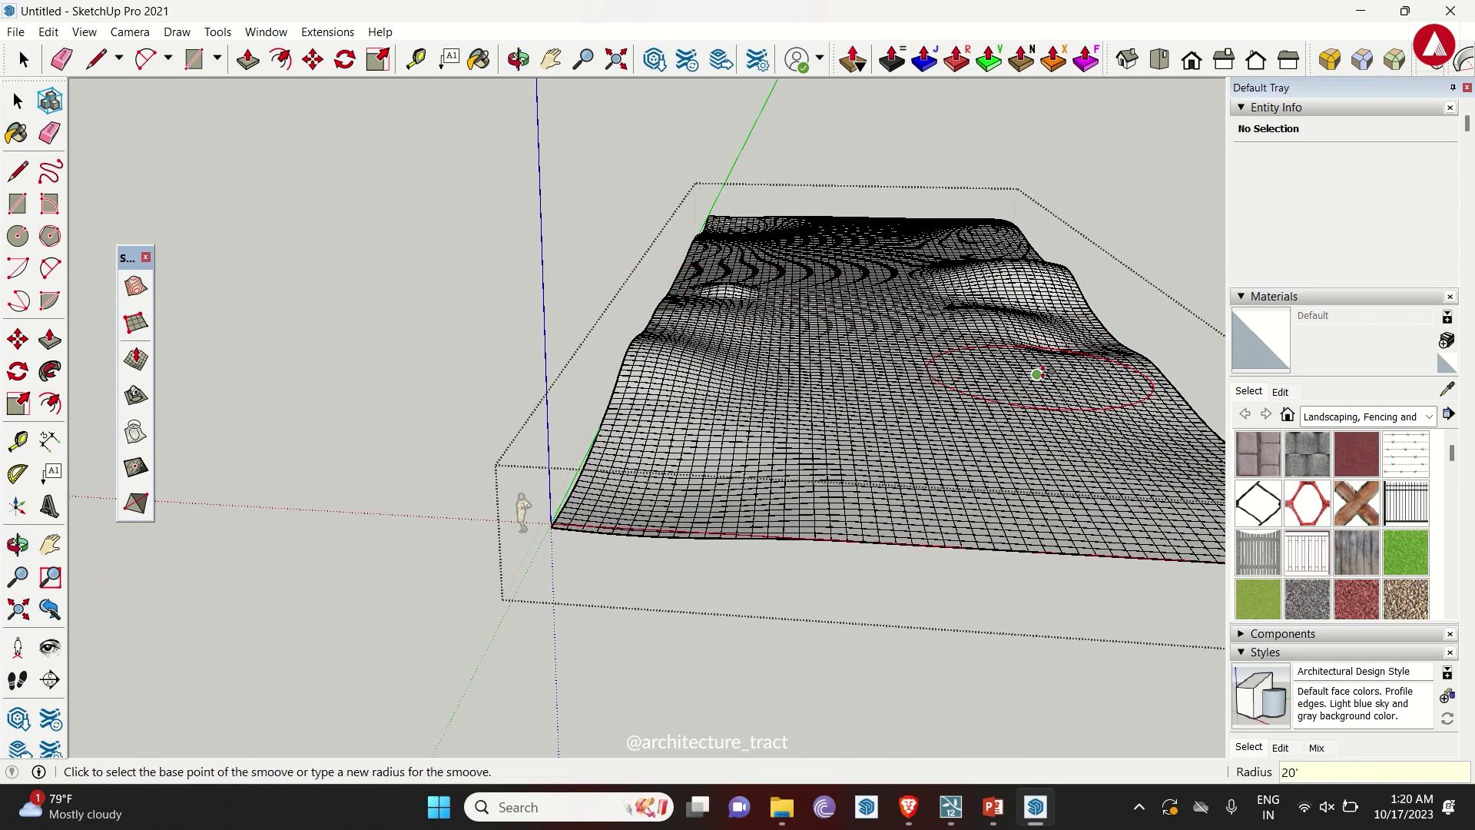
pyautogui.click(1099, 341)
pyautogui.click(1087, 327)
# - Orbit around the sculpted terrain and begin a rectangle over its footprint
pyautogui.moveTo(1030, 256); pyautogui.dragTo(627, 286, button='middle')
pyautogui.scroll(-3, 603, 343)
pyautogui.scroll(5, 620, 382)
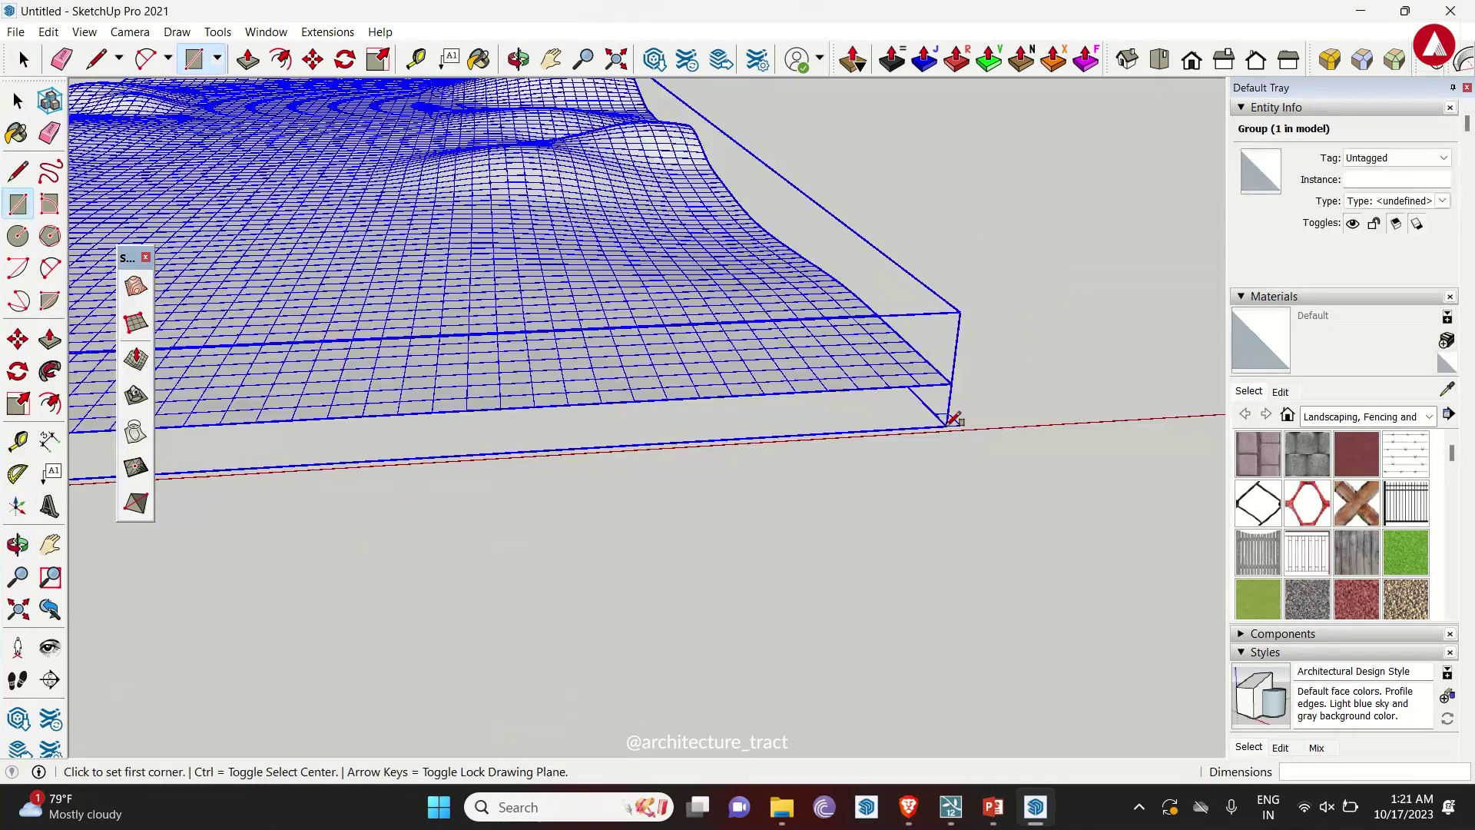
pyautogui.click(955, 418)
pyautogui.moveTo(1191, 537); pyautogui.dragTo(730, 553, button='middle')
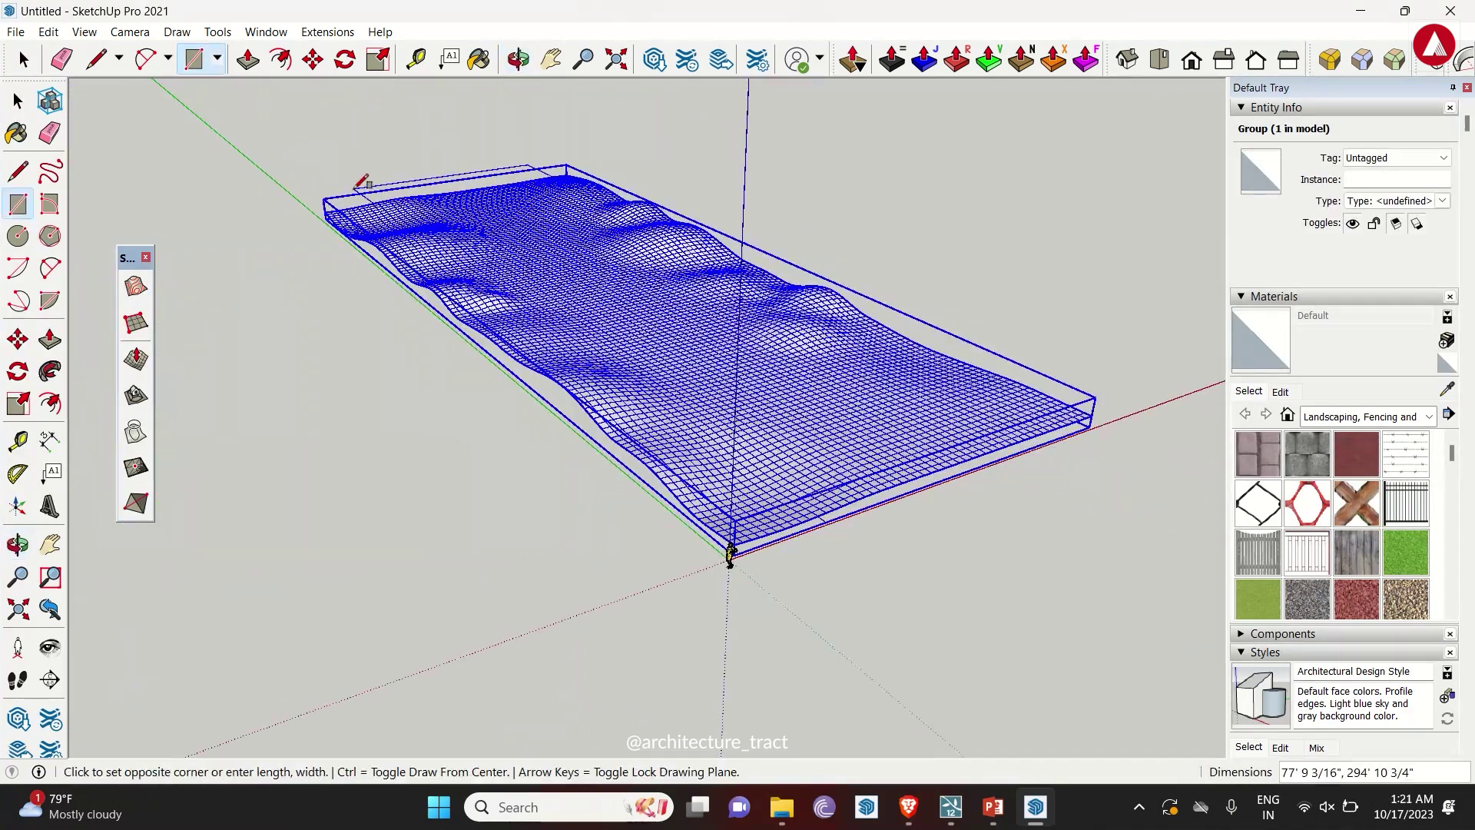
# - Complete the rectangle over the terrain and move its face up above the hills
pyautogui.scroll(6, 315, 222)
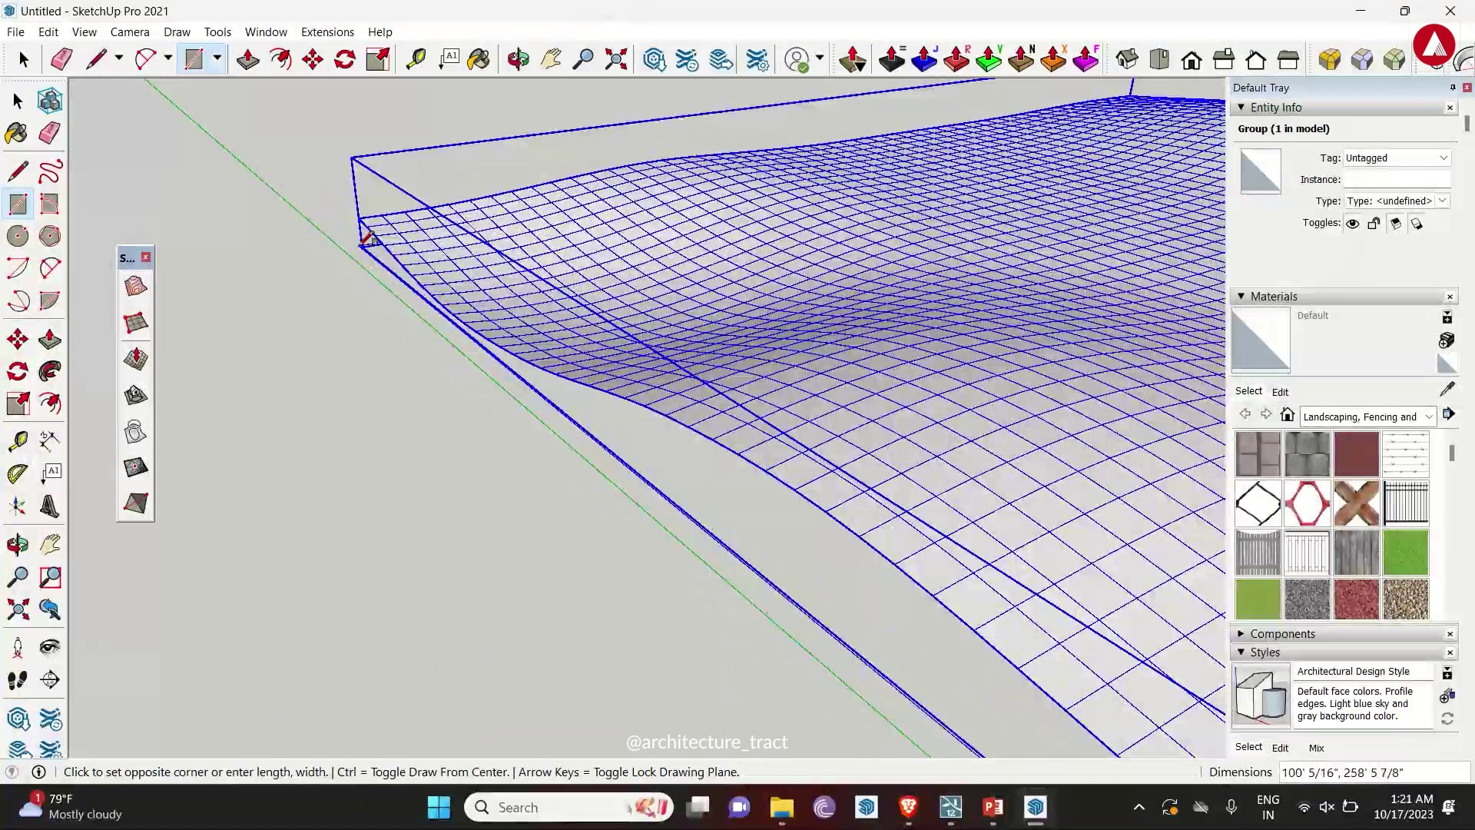
pyautogui.click(362, 248)
pyautogui.press('space')
pyautogui.click(377, 260)
pyautogui.scroll(-5, 376, 259)
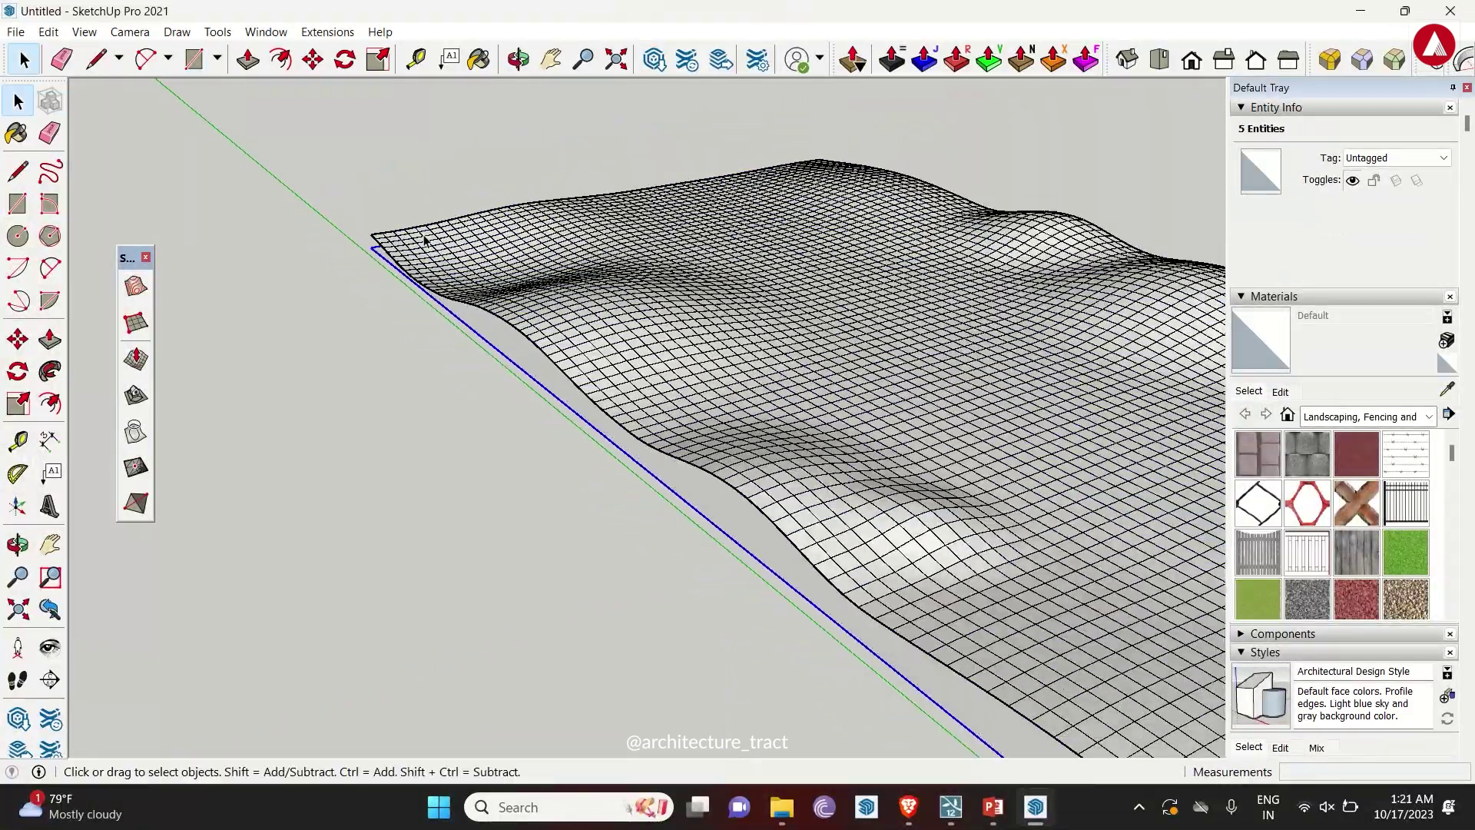
pyautogui.moveTo(411, 235); pyautogui.dragTo(1011, 445, button='middle')
pyautogui.press('m')
pyautogui.click(1007, 456)
pyautogui.click(1027, 379)
# - Draw a winding 2-point arc curve down the plane and select all its segments
pyautogui.scroll(-5, 784, 352)
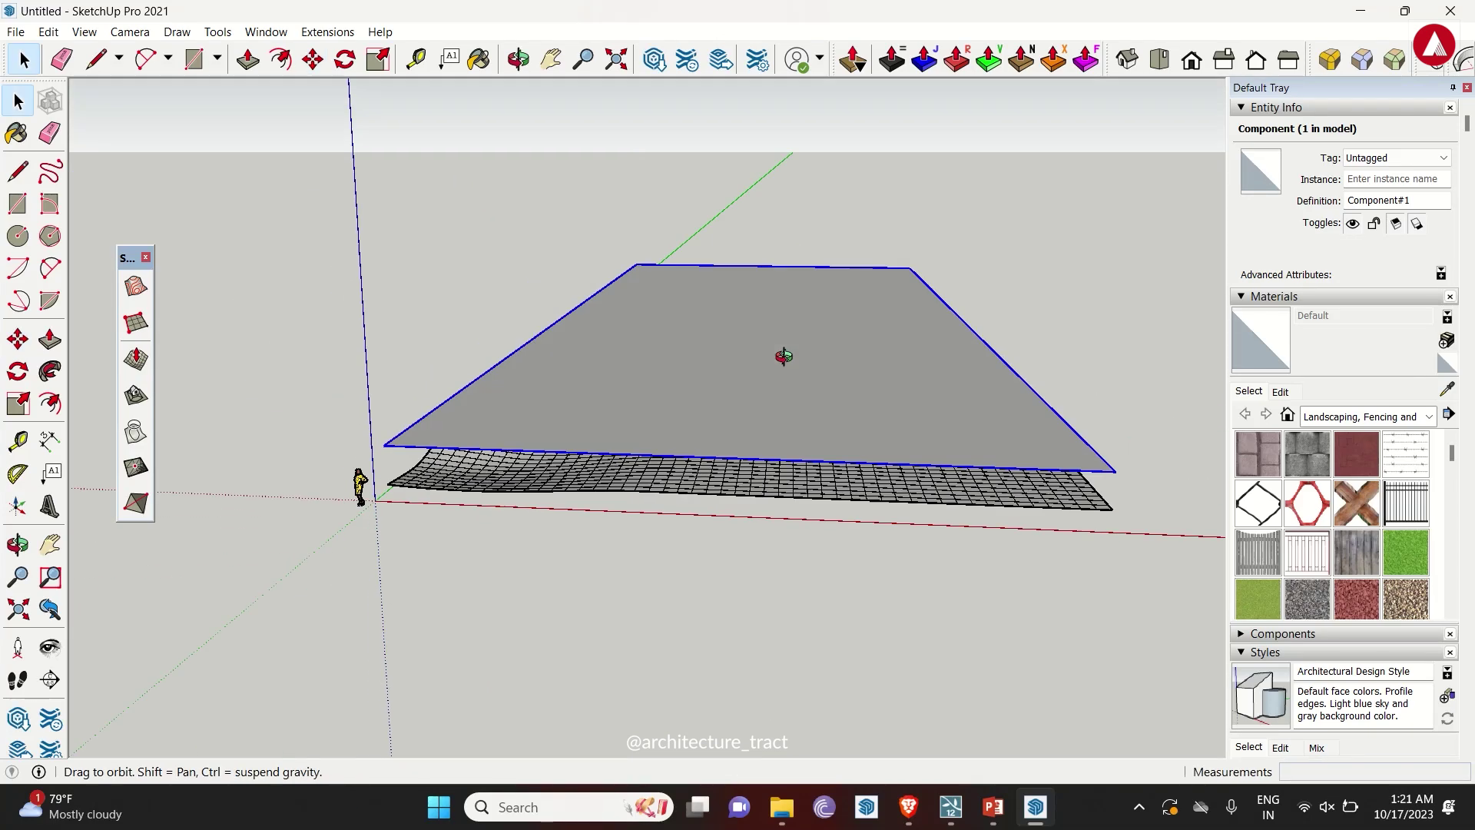
pyautogui.moveTo(783, 353); pyautogui.dragTo(842, 520, button='middle')
pyautogui.press('space')
pyautogui.press('a')
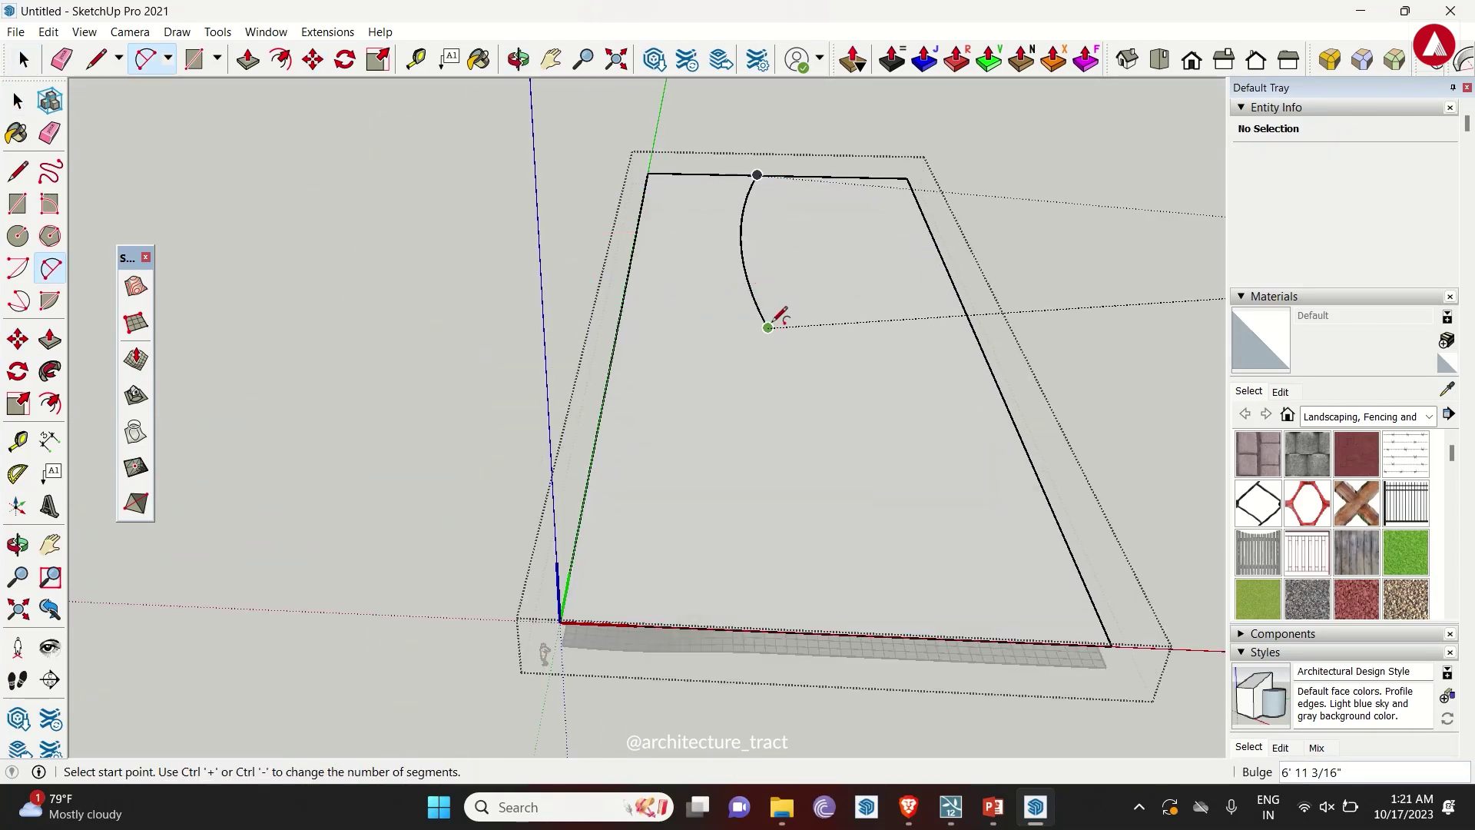
pyautogui.click(782, 528)
pyautogui.click(783, 528)
pyautogui.click(731, 626)
pyautogui.press('space')
pyautogui.moveTo(691, 165); pyautogui.dragTo(830, 637)
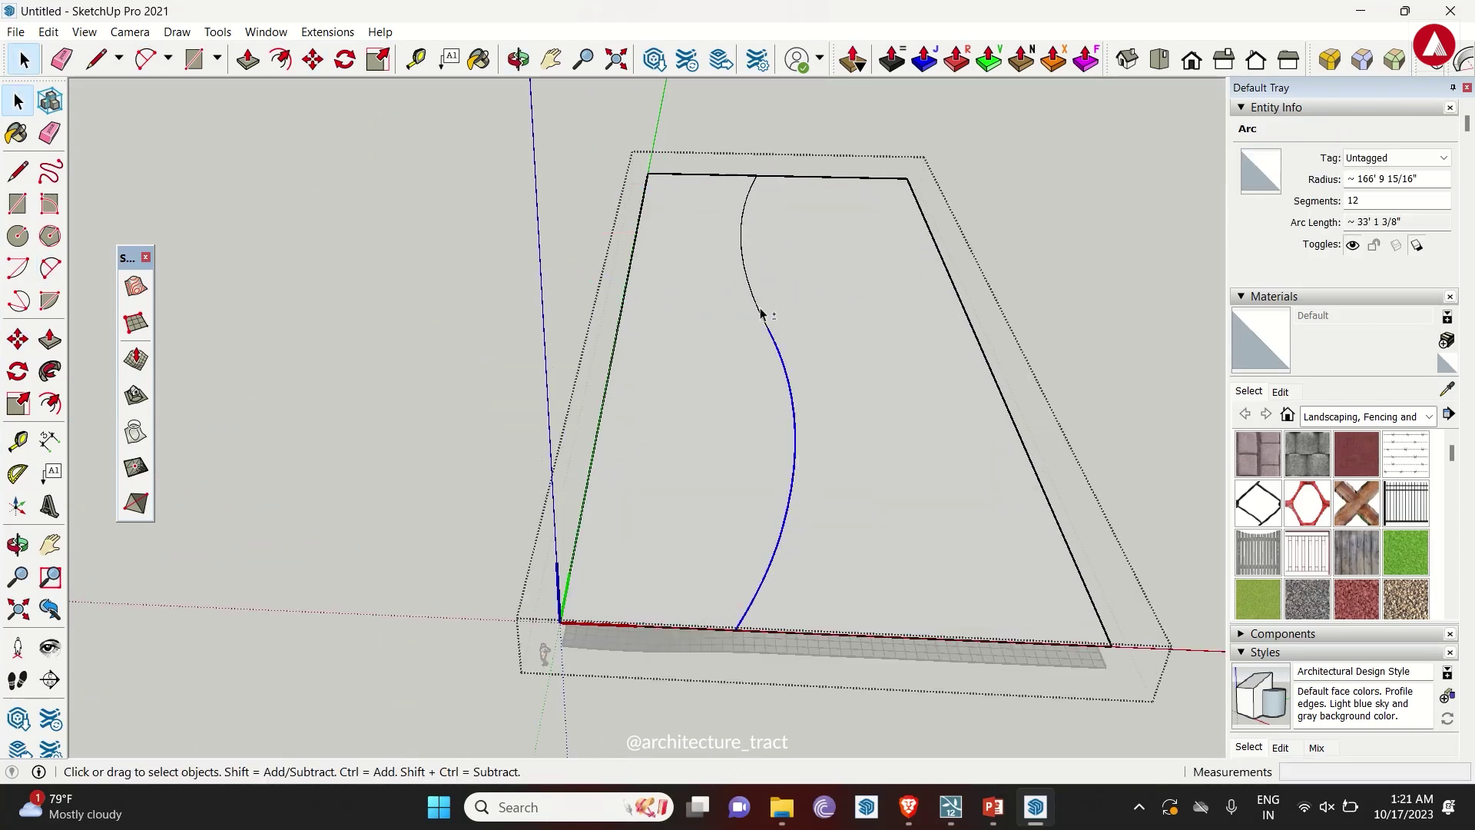
# - Offset the curve to set the path's width
pyautogui.scroll(1, 789, 412)
pyautogui.press('f')
pyautogui.click(788, 413)
pyautogui.click(832, 418)
# - Erase the plane's faces and stray edge beside the path, then select terrain and path
pyautogui.press('e')
pyautogui.scroll(4, 799, 165)
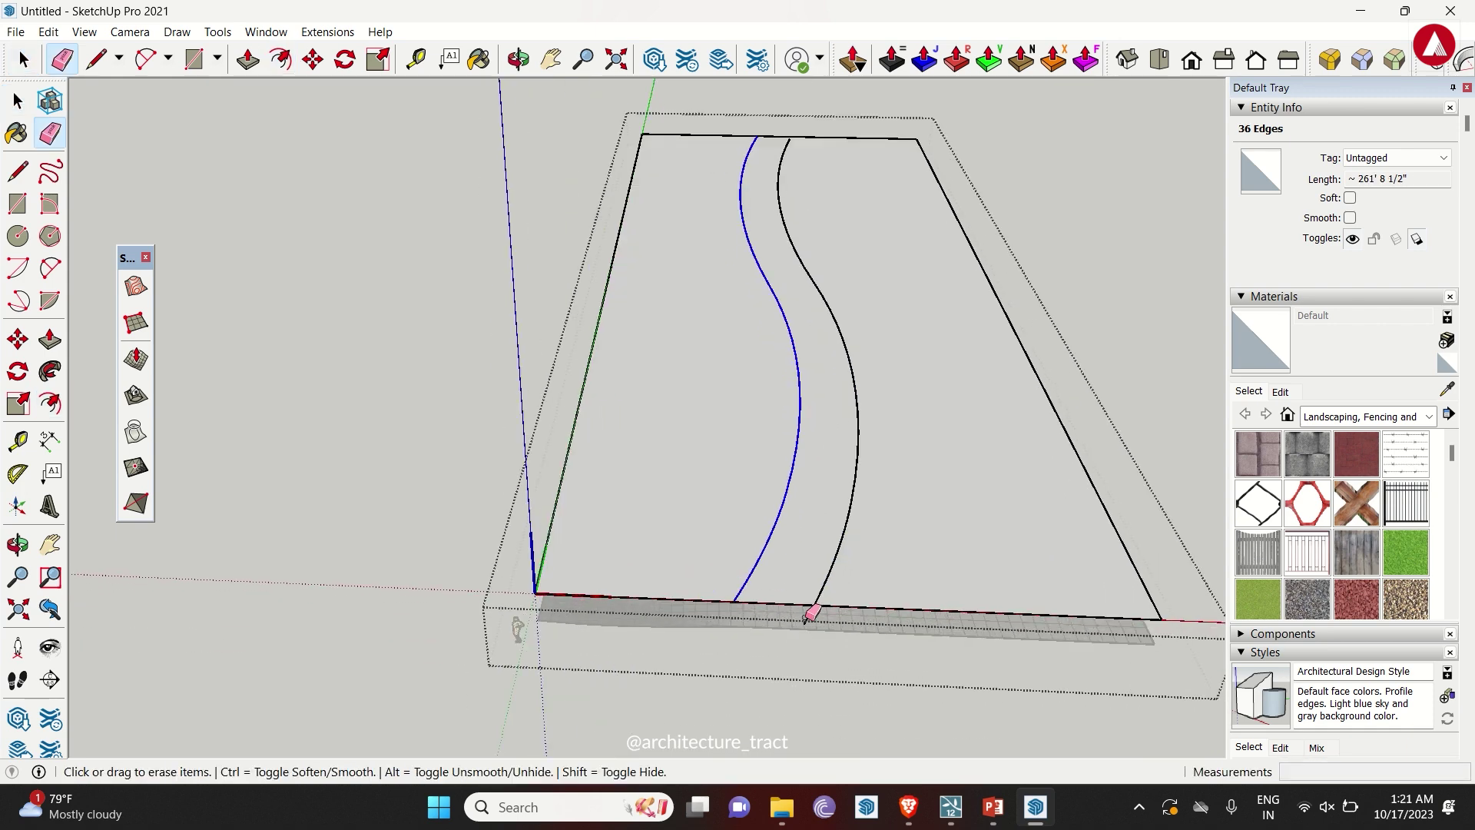
pyautogui.scroll(-8, 803, 176)
pyautogui.press('space')
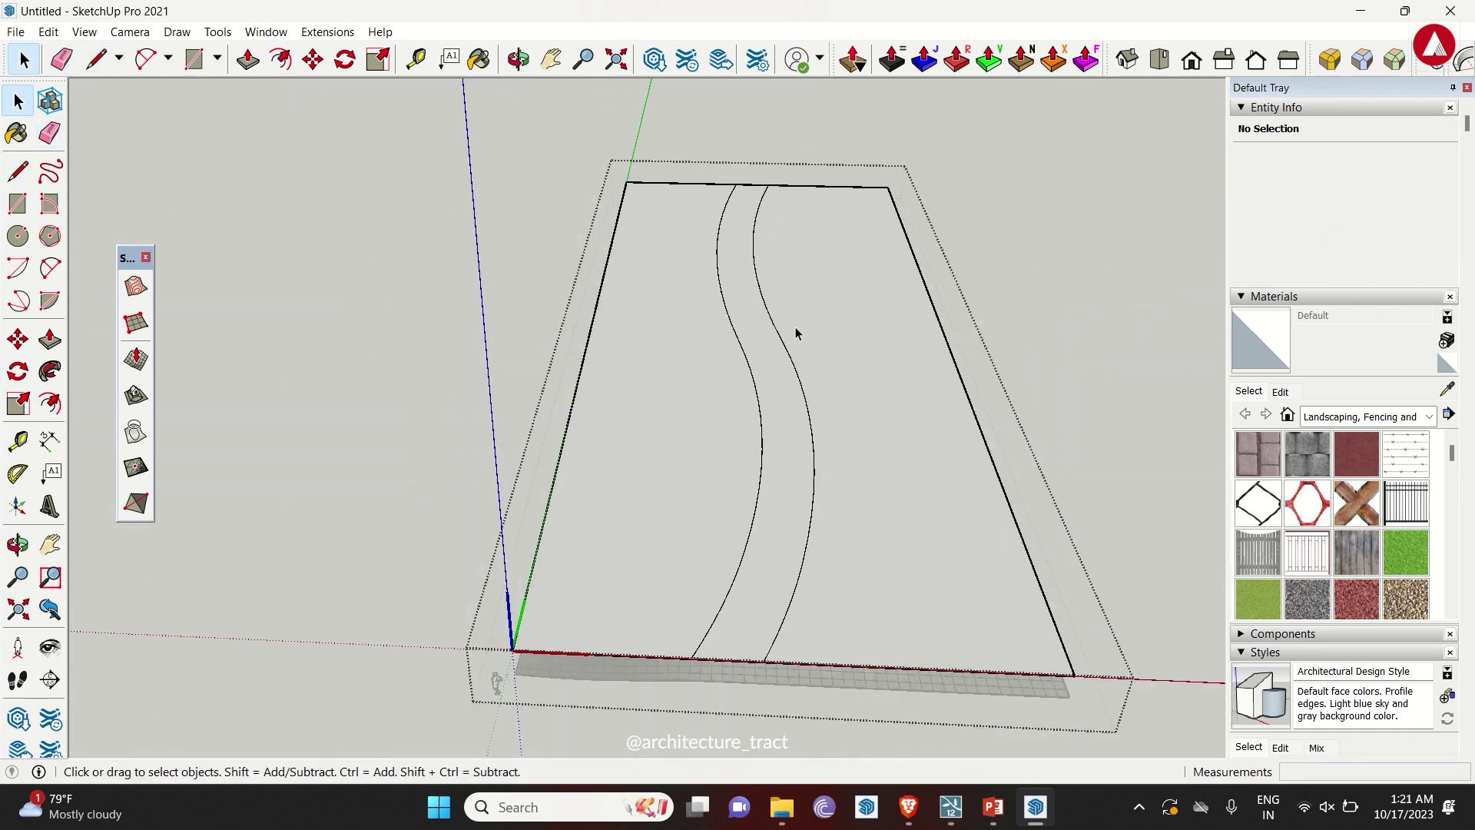
pyautogui.press('e')
pyautogui.click(991, 664)
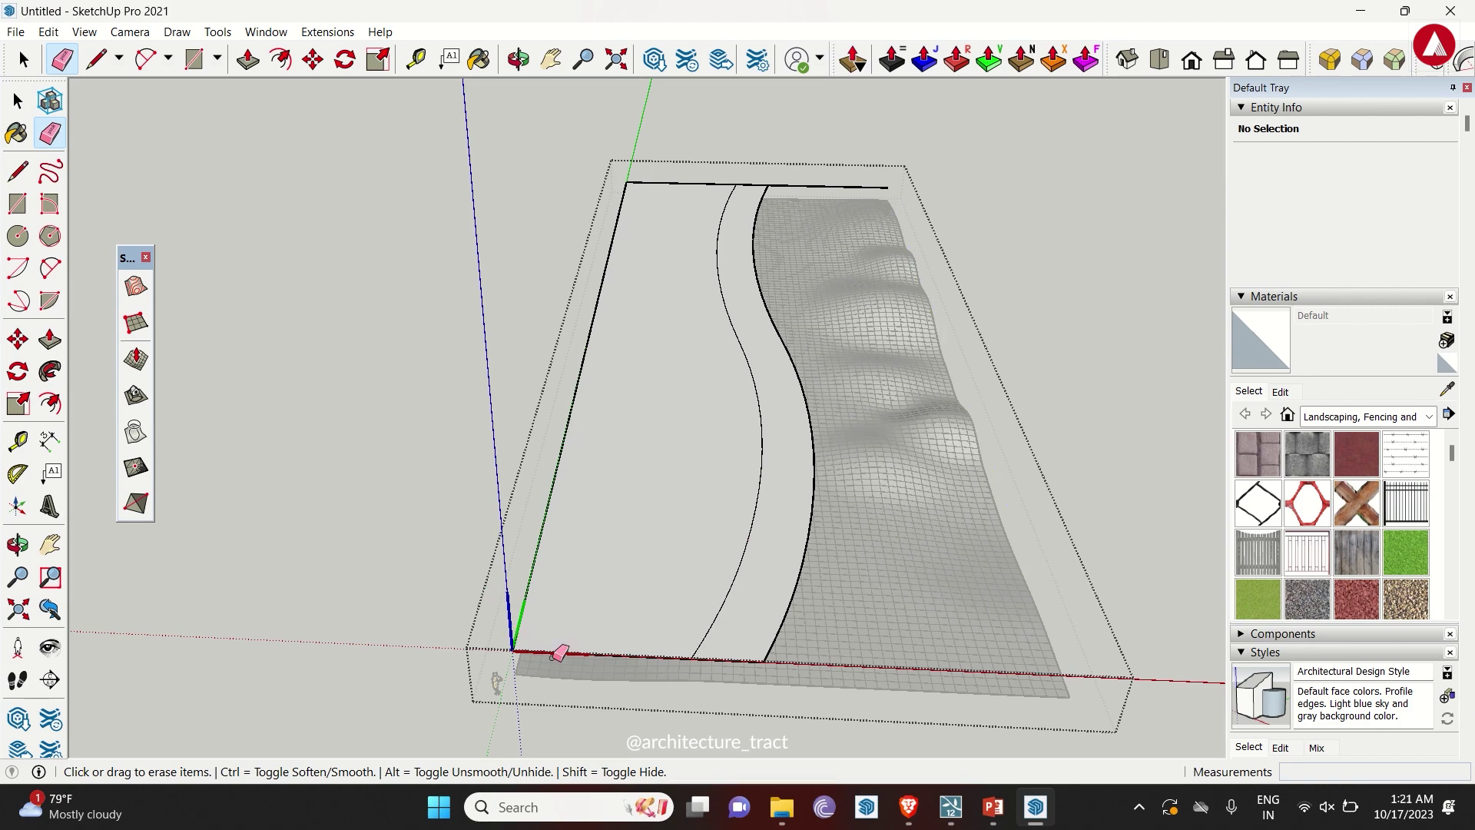
pyautogui.click(560, 652)
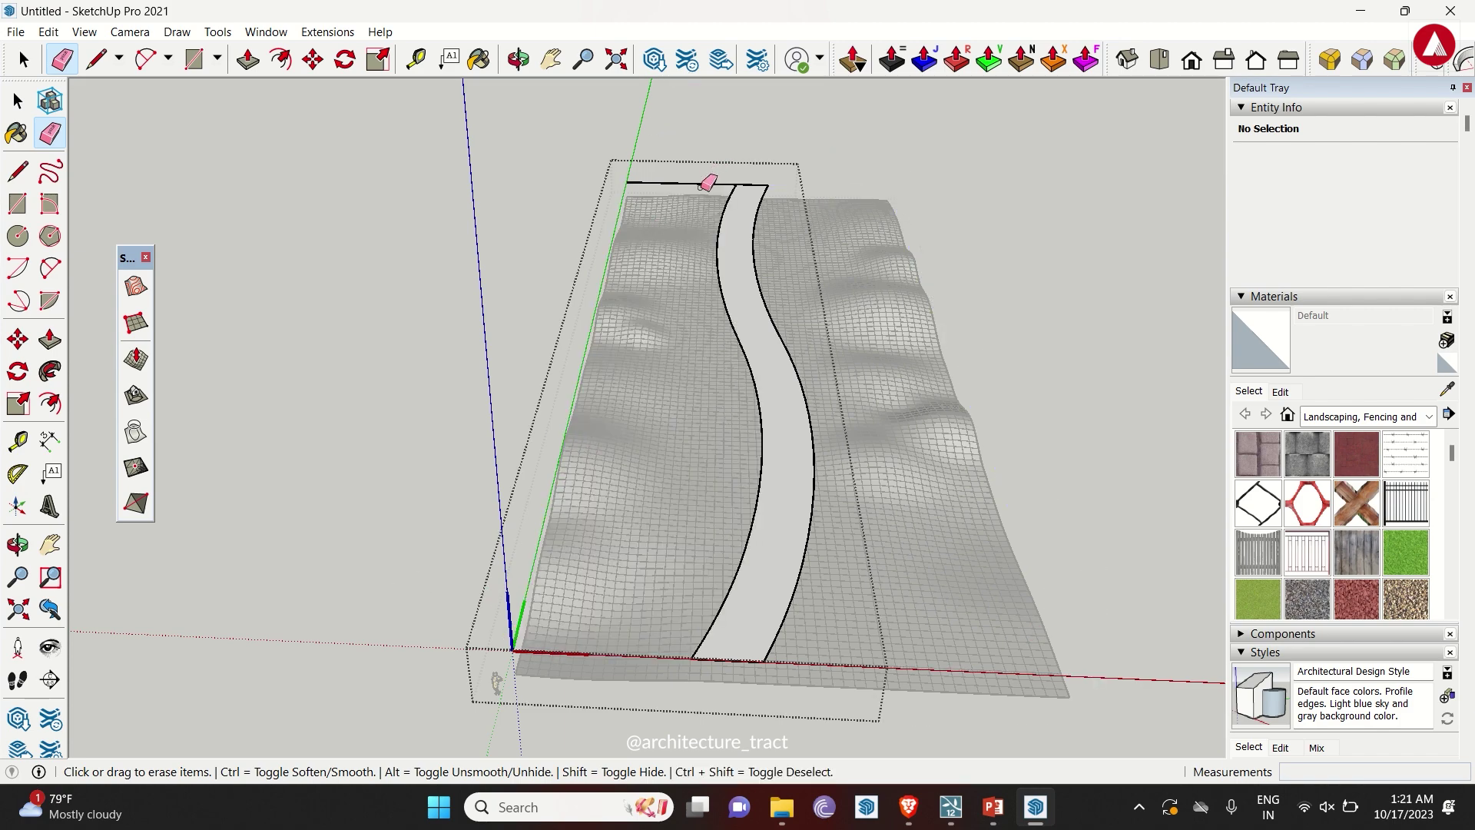
pyautogui.click(707, 182)
pyautogui.press('space')
pyautogui.moveTo(708, 230); pyautogui.dragTo(780, 296, button='middle')
pyautogui.moveTo(799, 490); pyautogui.dragTo(700, 392)
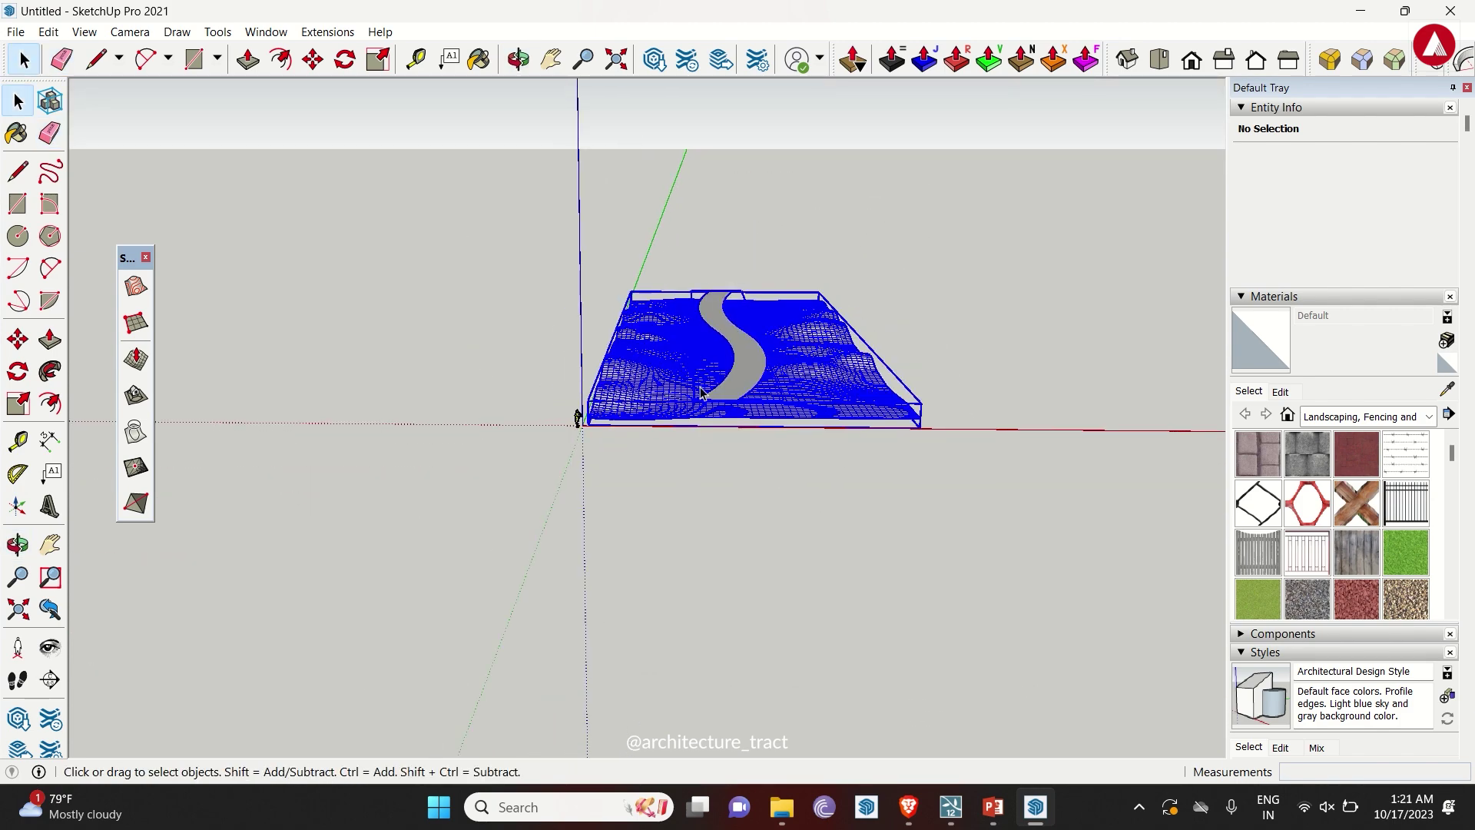
# - Copy the terrain and path off to the right with Move+Ctrl
pyautogui.press('m')
pyautogui.scroll(-2, 700, 393)
pyautogui.click(721, 494)
pyautogui.press('ctrl')
pyautogui.moveTo(1083, 490); pyautogui.dragTo(707, 477, button='middle')
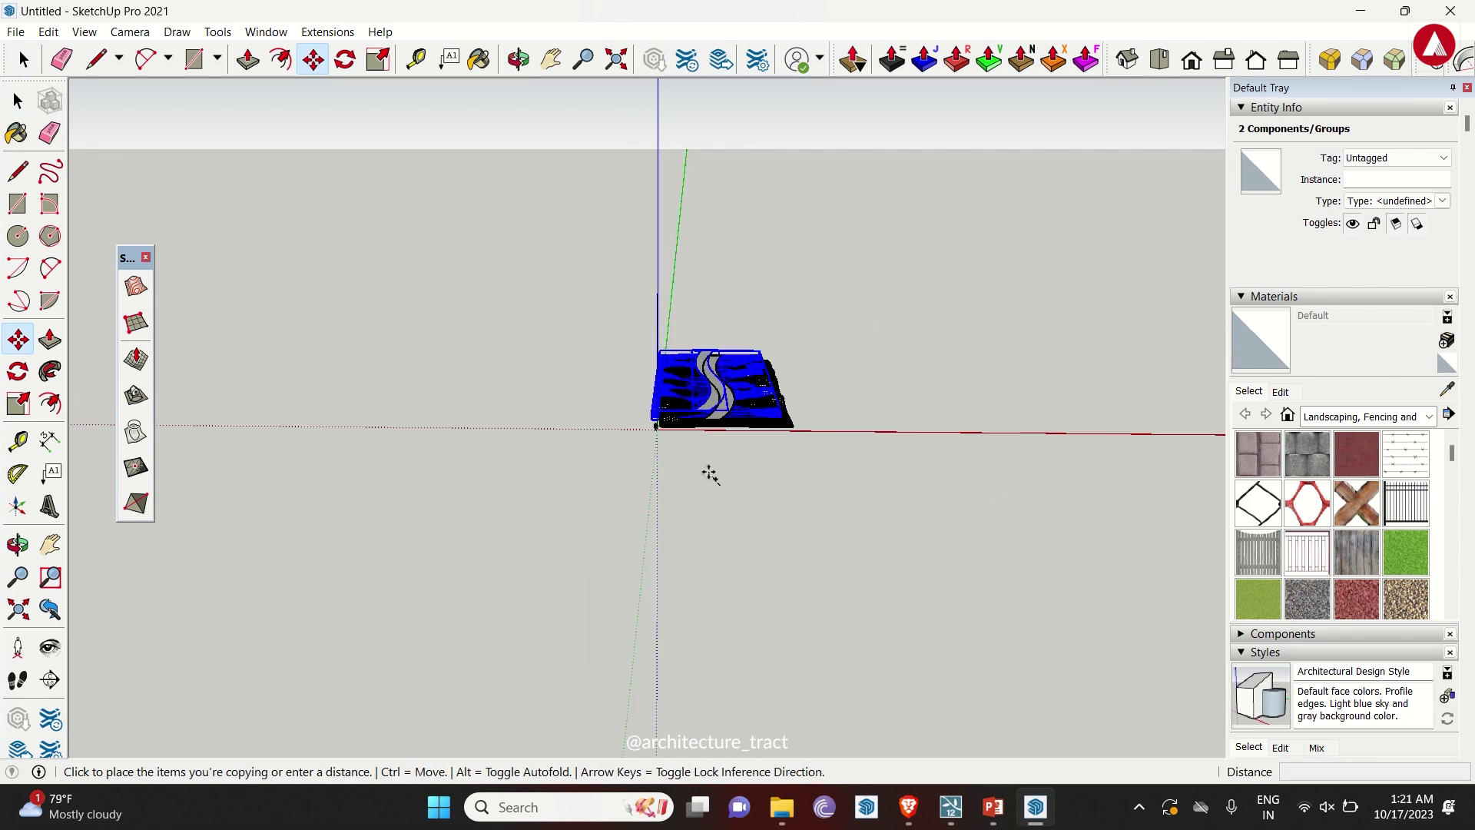
pyautogui.click(963, 489)
pyautogui.press('space')
pyautogui.click(760, 481)
pyautogui.moveTo(925, 494); pyautogui.dragTo(761, 481, button='middle')
# - Smooth the terrain mesh with Soften coplanar in Soften Edges
pyautogui.scroll(5, 764, 481)
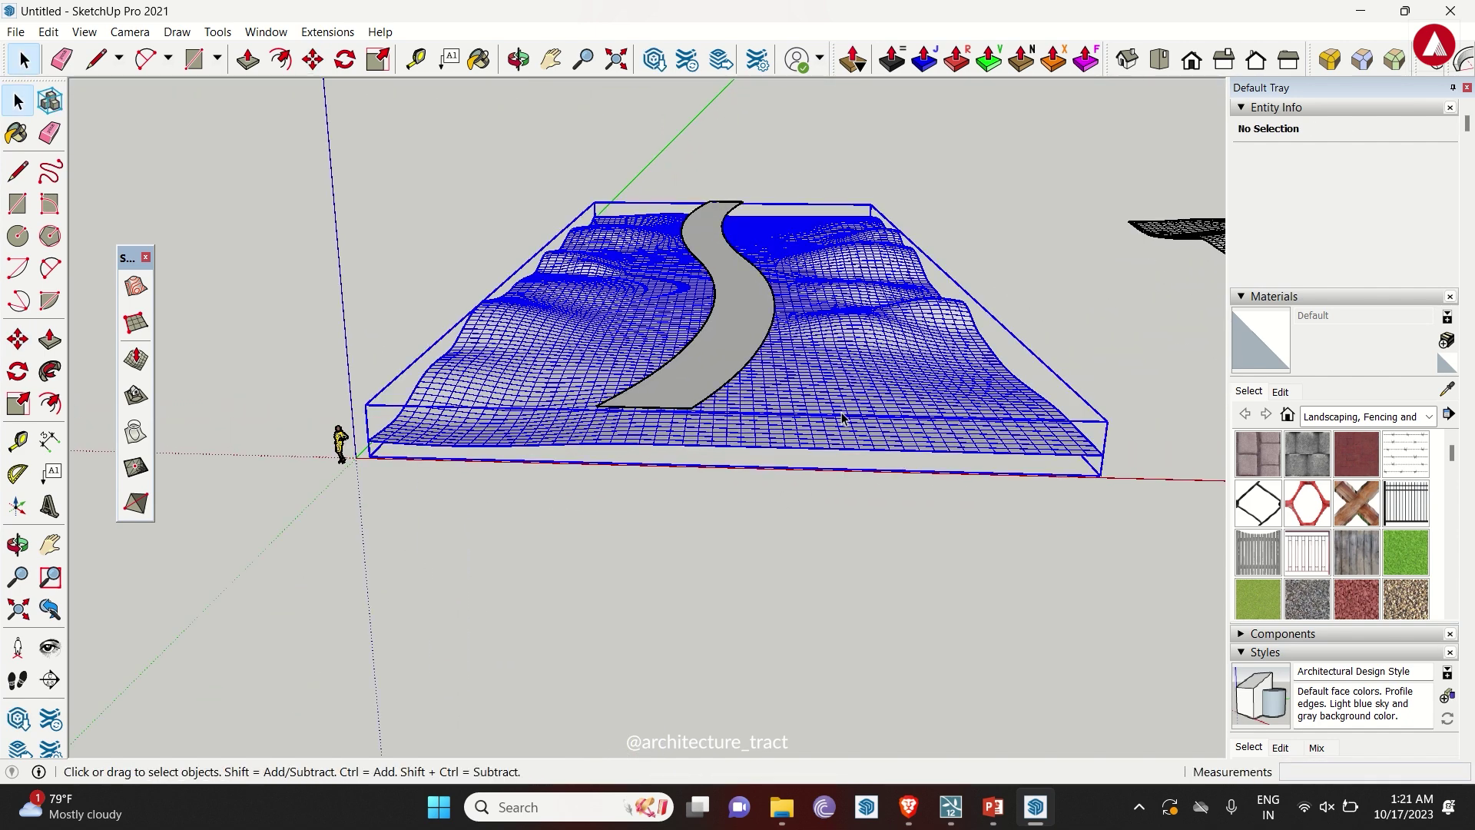
pyautogui.scroll(-10, 1362, 433)
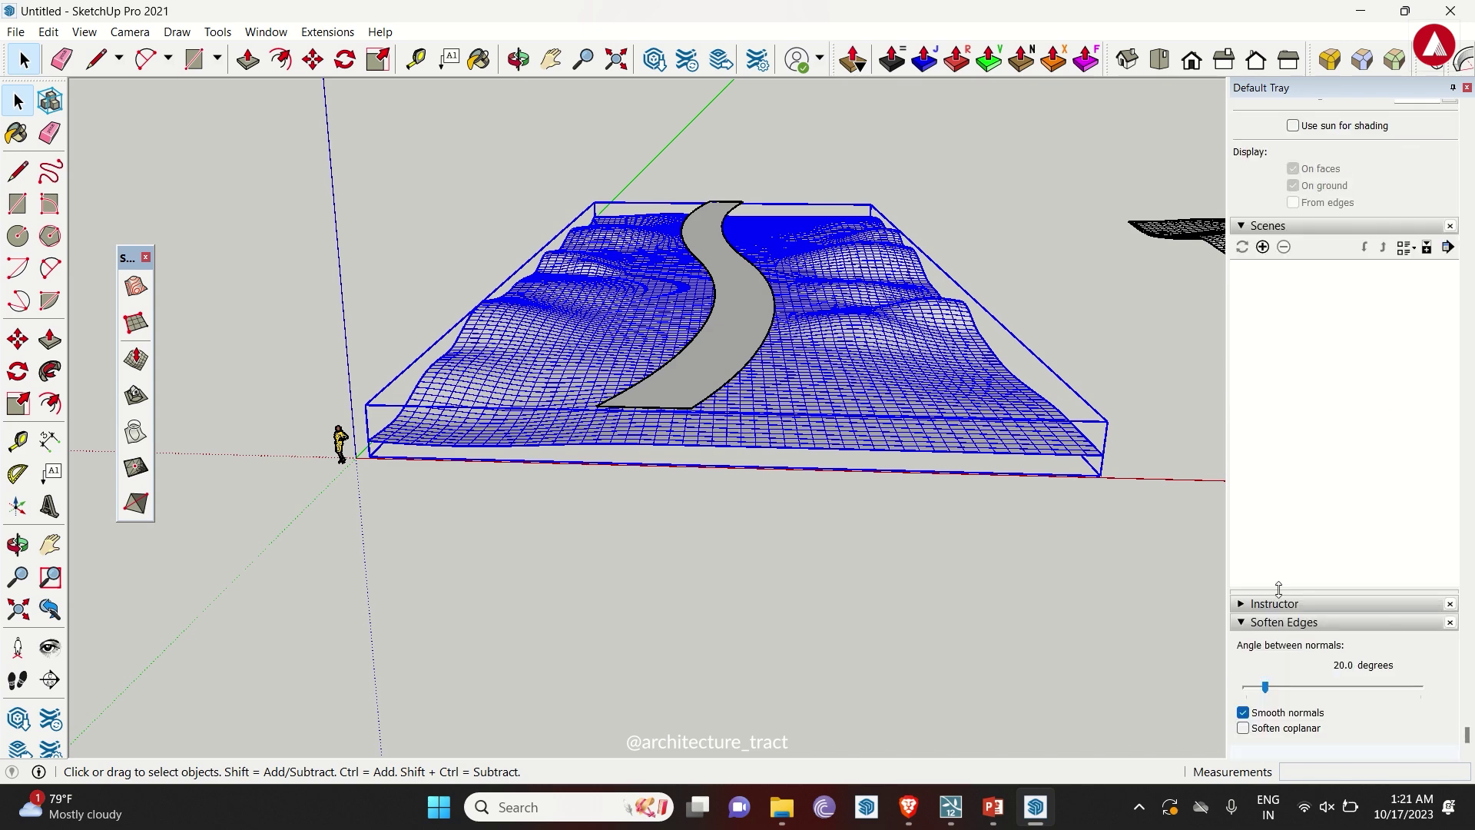
pyautogui.click(1244, 728)
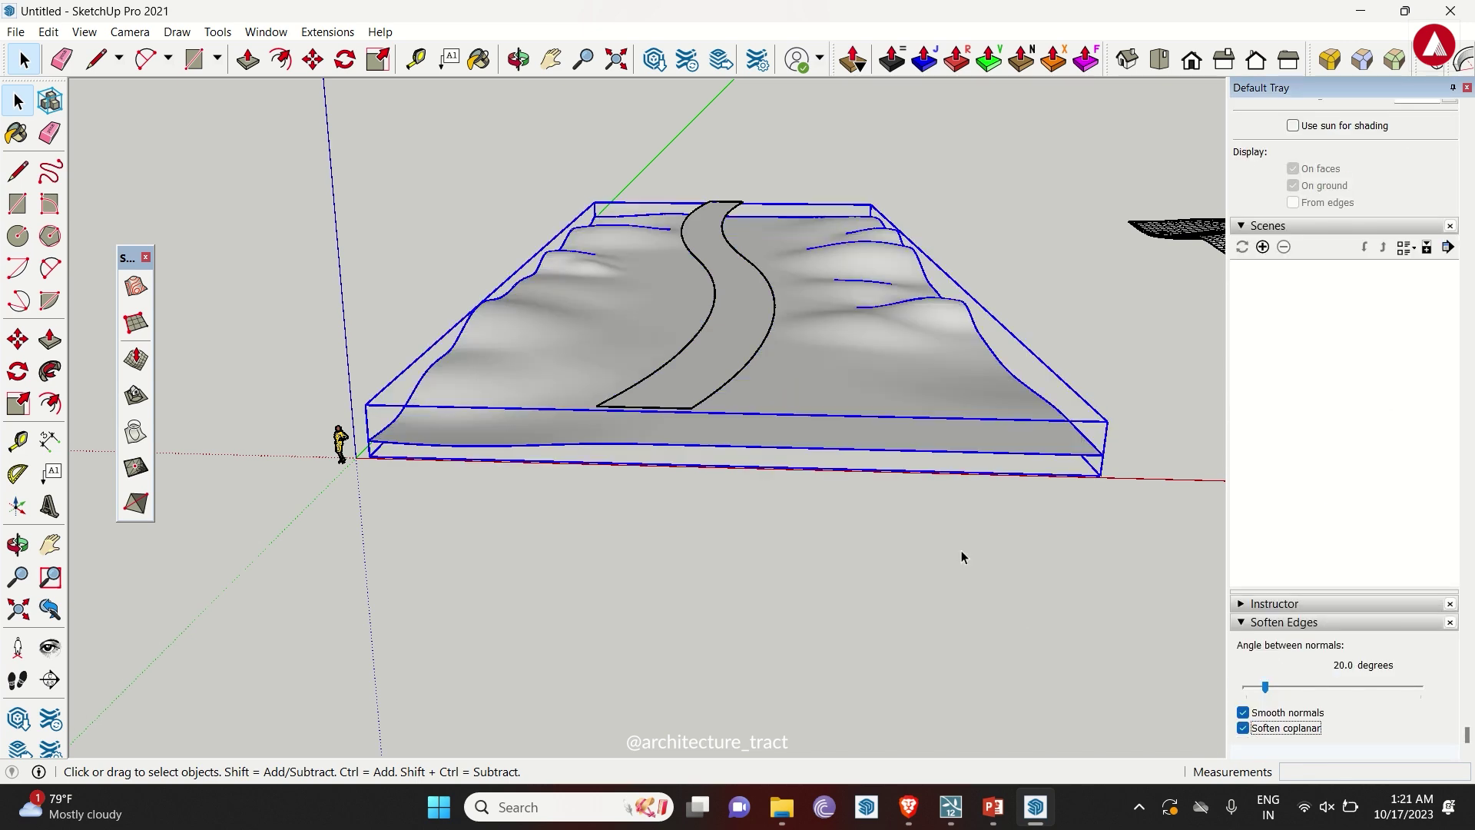
pyautogui.click(497, 513)
pyautogui.moveTo(496, 514); pyautogui.dragTo(769, 392, button='middle')
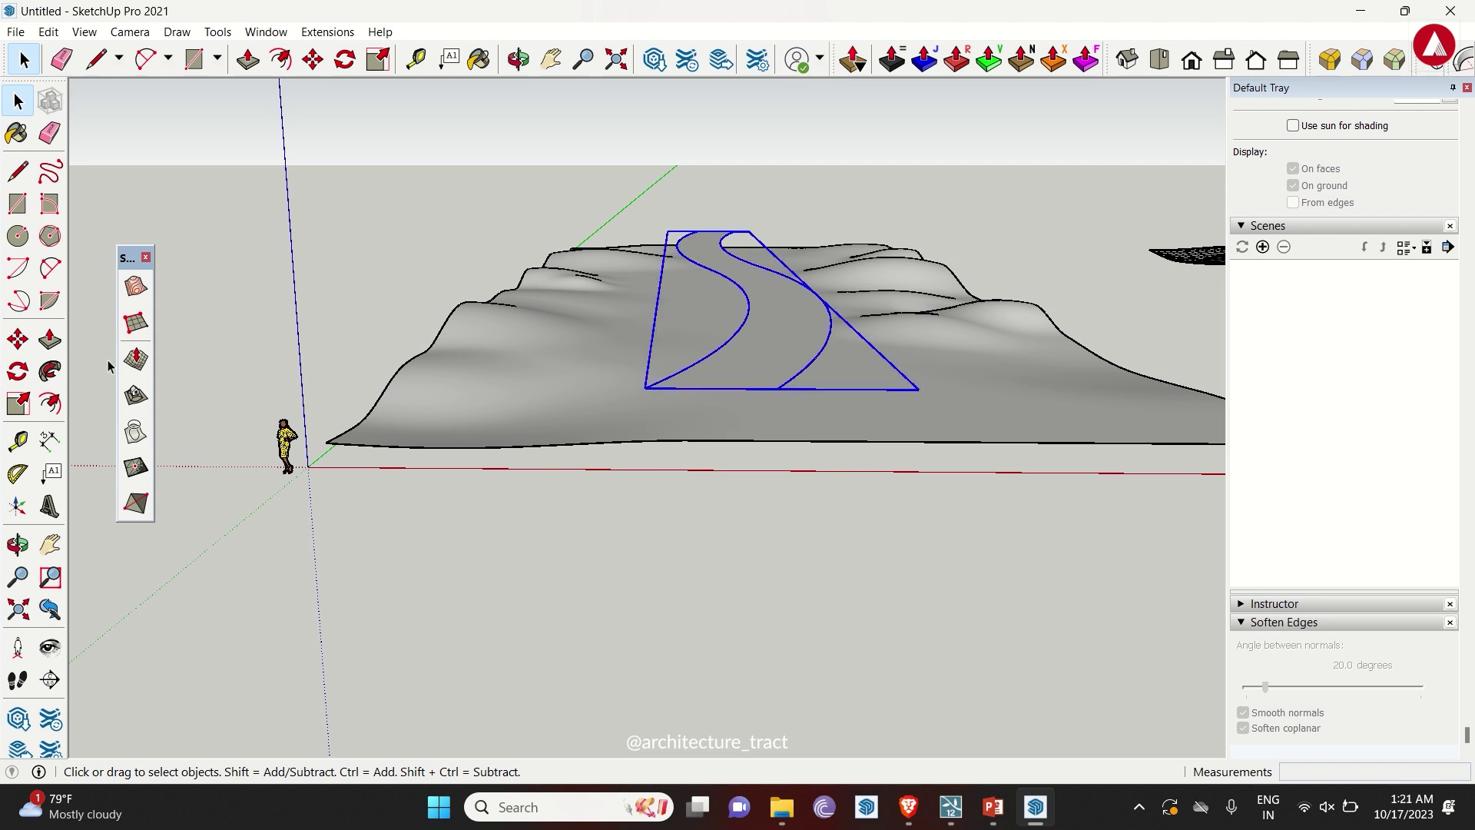
# - Drape the road outline onto the terrain and select the right-hand hill face
pyautogui.click(136, 433)
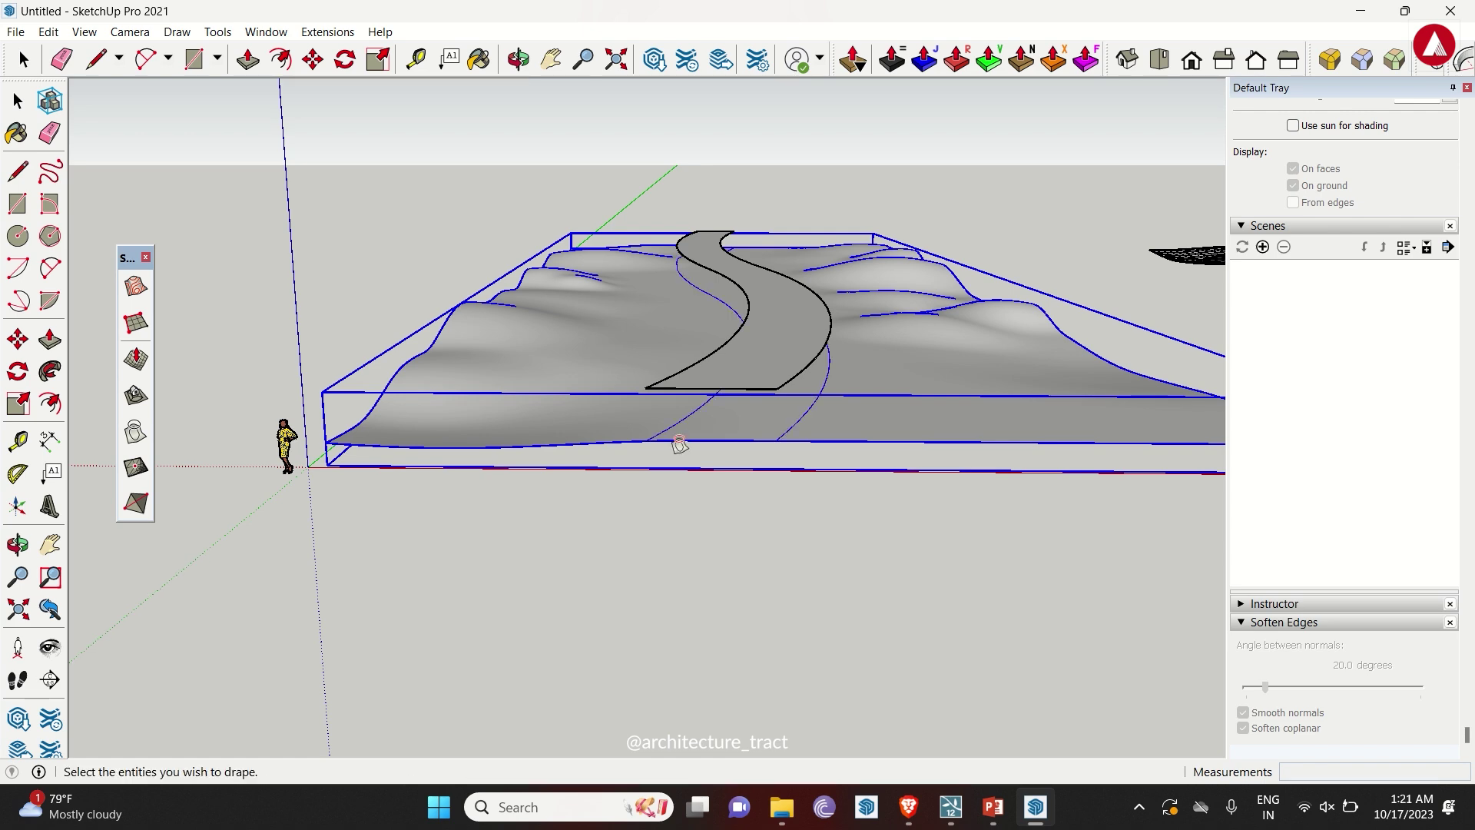
pyautogui.moveTo(676, 438); pyautogui.dragTo(625, 451, button='middle')
pyautogui.scroll(-3, 676, 369)
pyautogui.scroll(2, 874, 369)
pyautogui.click(868, 361)
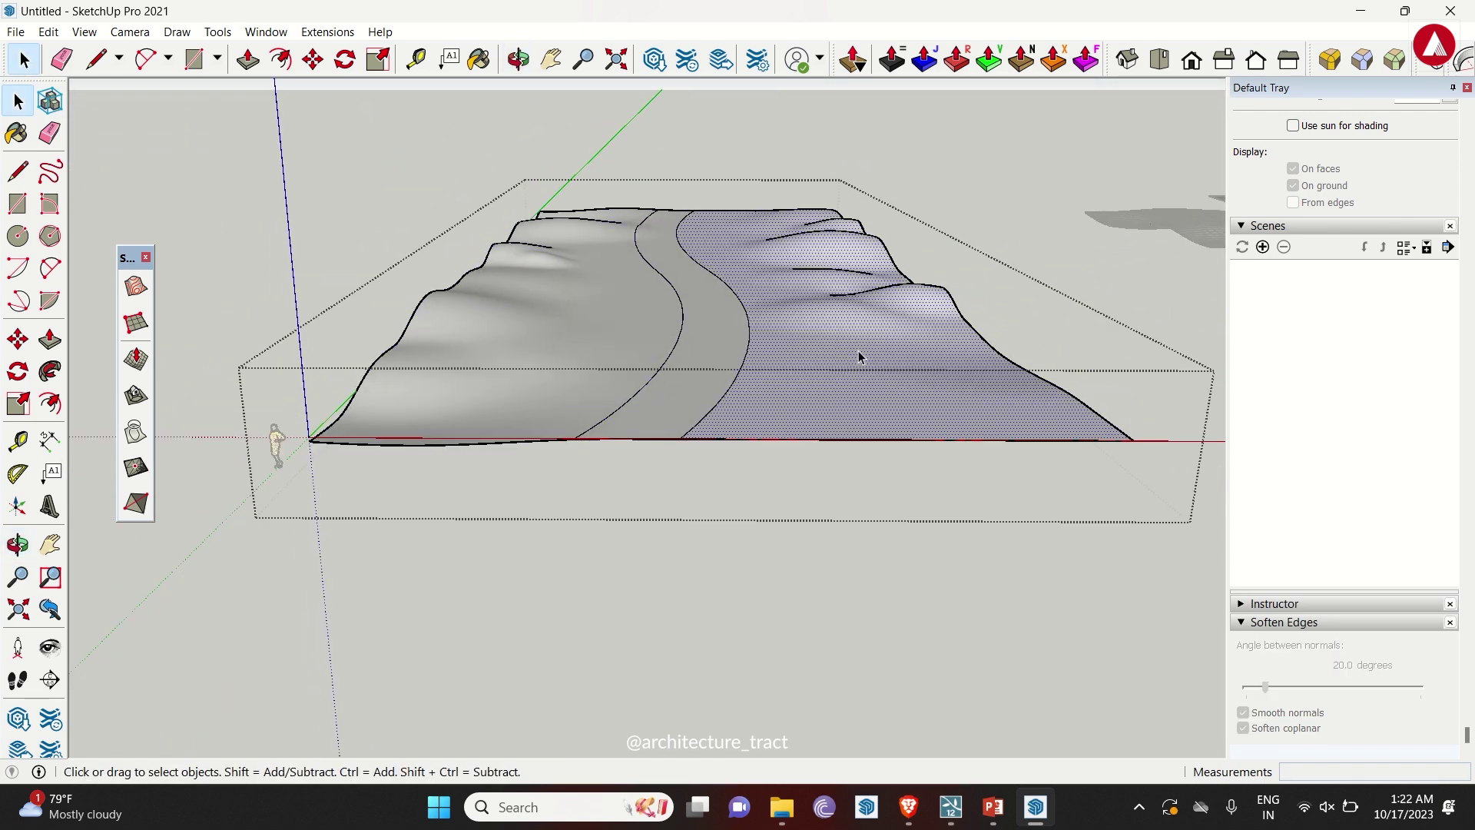
# - Paint the hills Groundcover Sand Smooth and the path Pavers with Grass Brick
pyautogui.press('b')
pyautogui.scroll(3, 1295, 286)
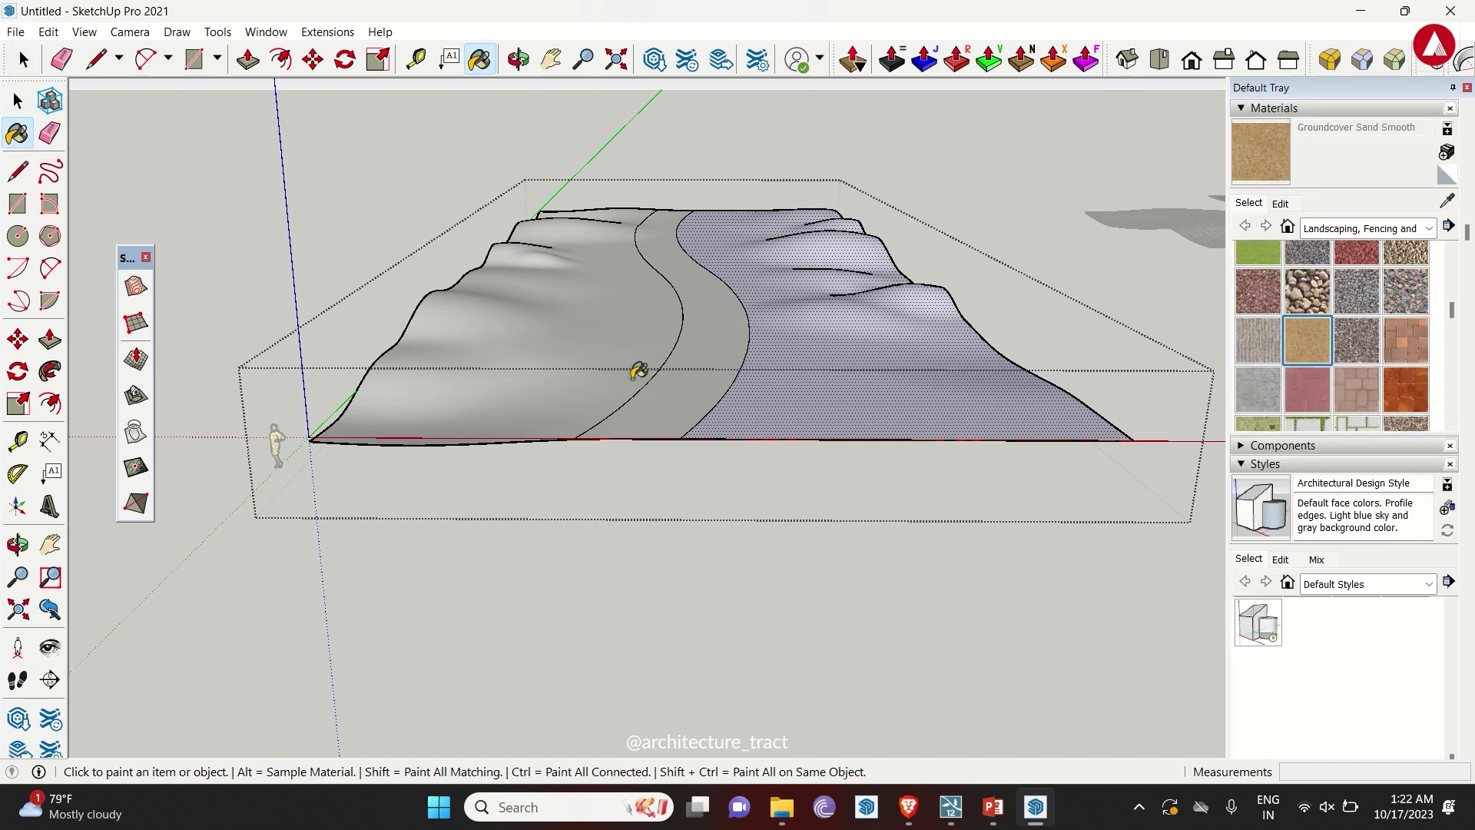
pyautogui.click(769, 376)
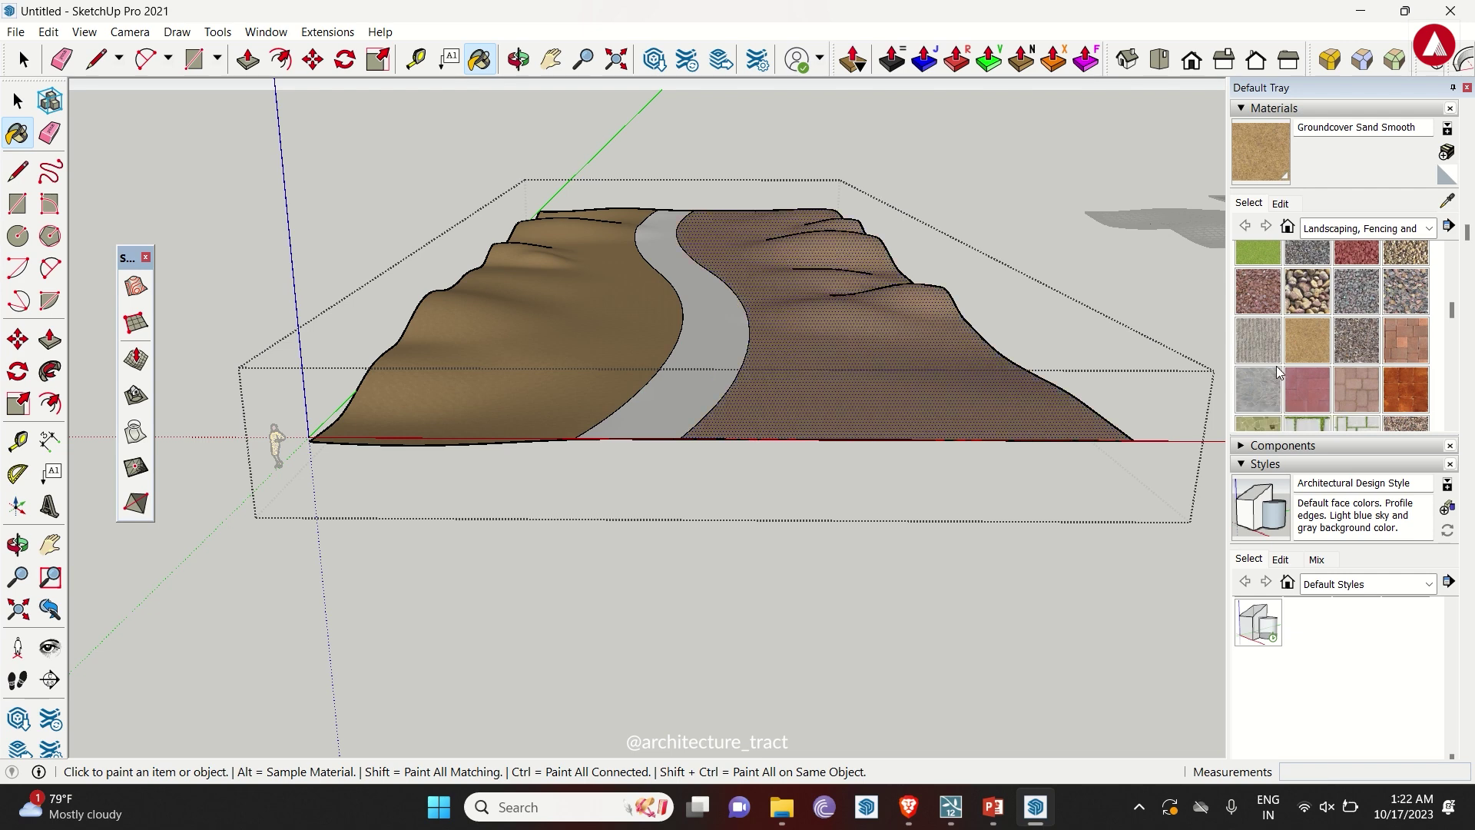
pyautogui.click(1317, 428)
pyautogui.click(1306, 339)
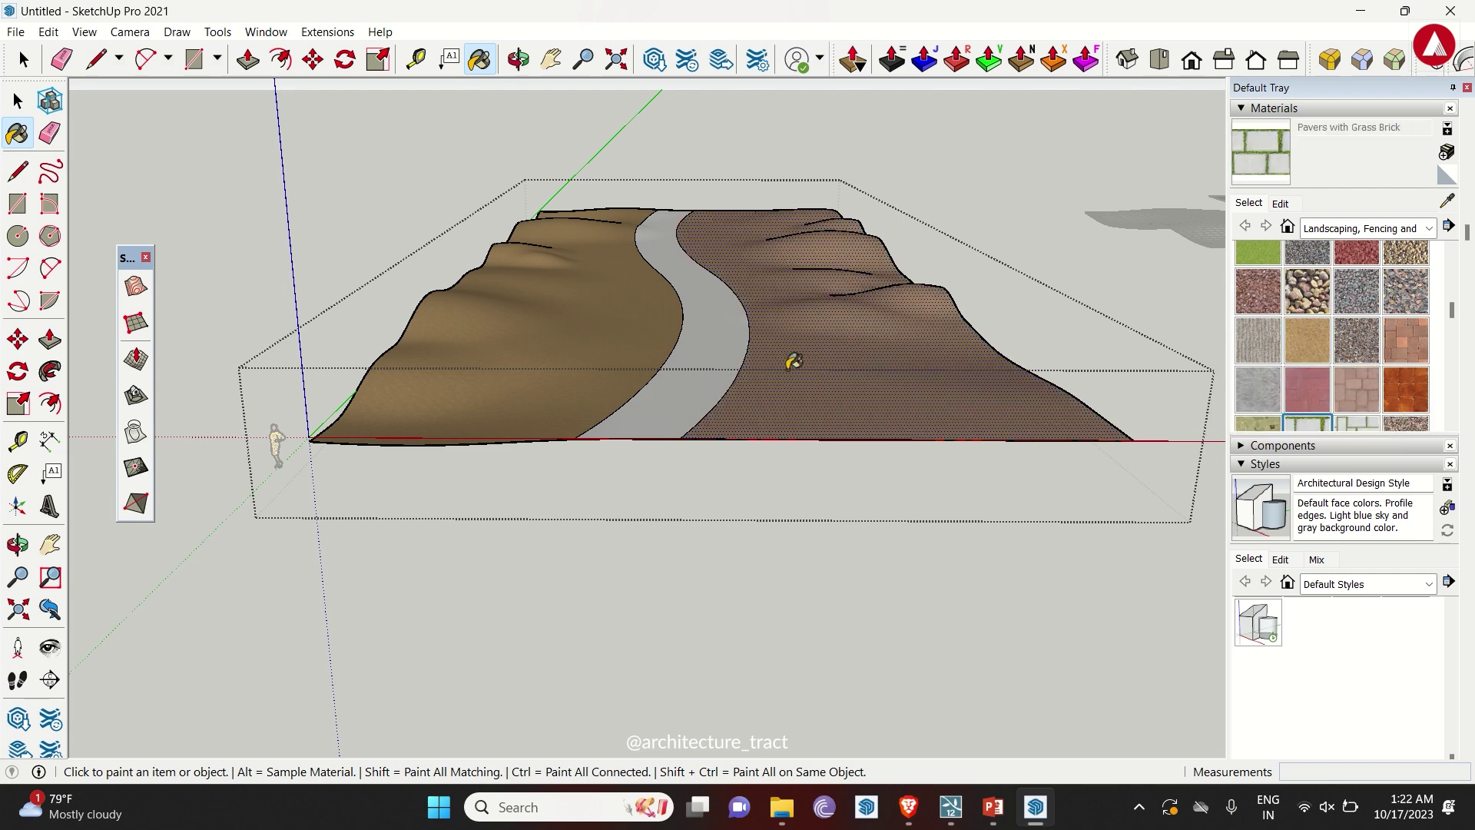
pyautogui.click(728, 364)
# - Copy the terrain directly beneath the original and repaint the path plain grey
pyautogui.press('space')
pyautogui.click(866, 405)
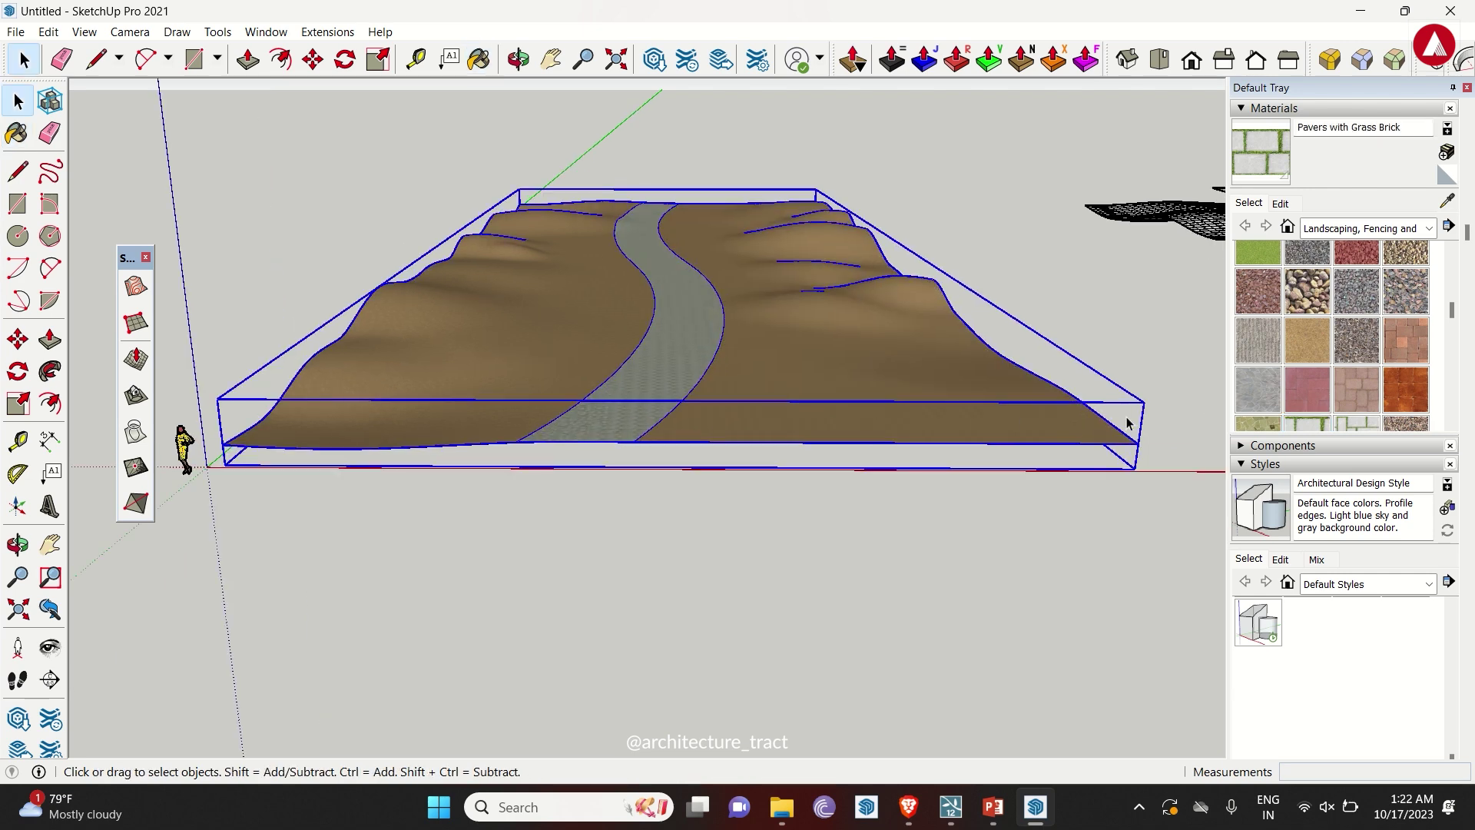
pyautogui.scroll(5, 1129, 484)
pyautogui.press('m')
pyautogui.click(1162, 469)
pyautogui.press('ctrl')
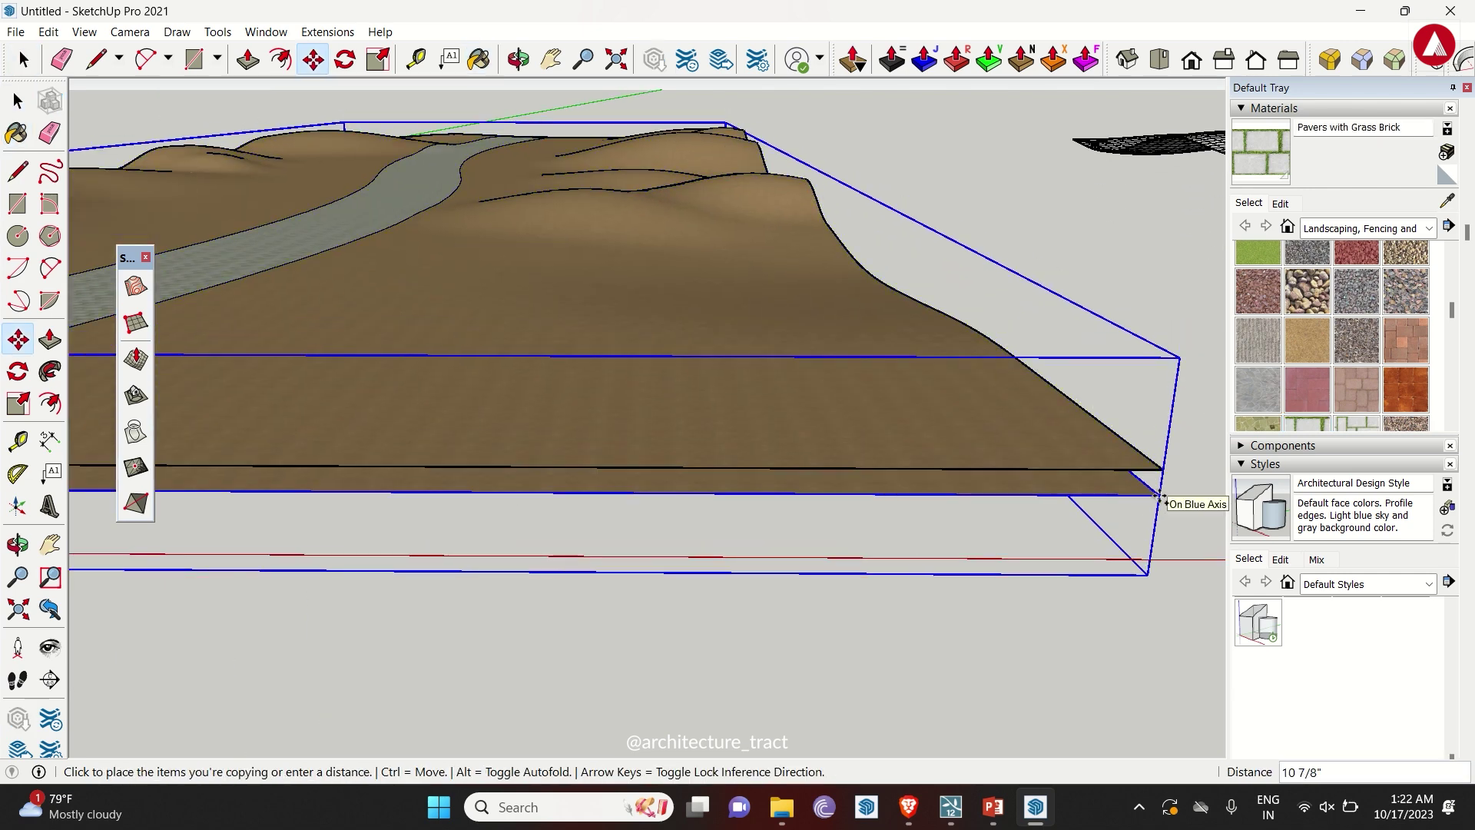
pyautogui.press('space')
pyautogui.scroll(-3, 352, 527)
pyautogui.scroll(6, 444, 493)
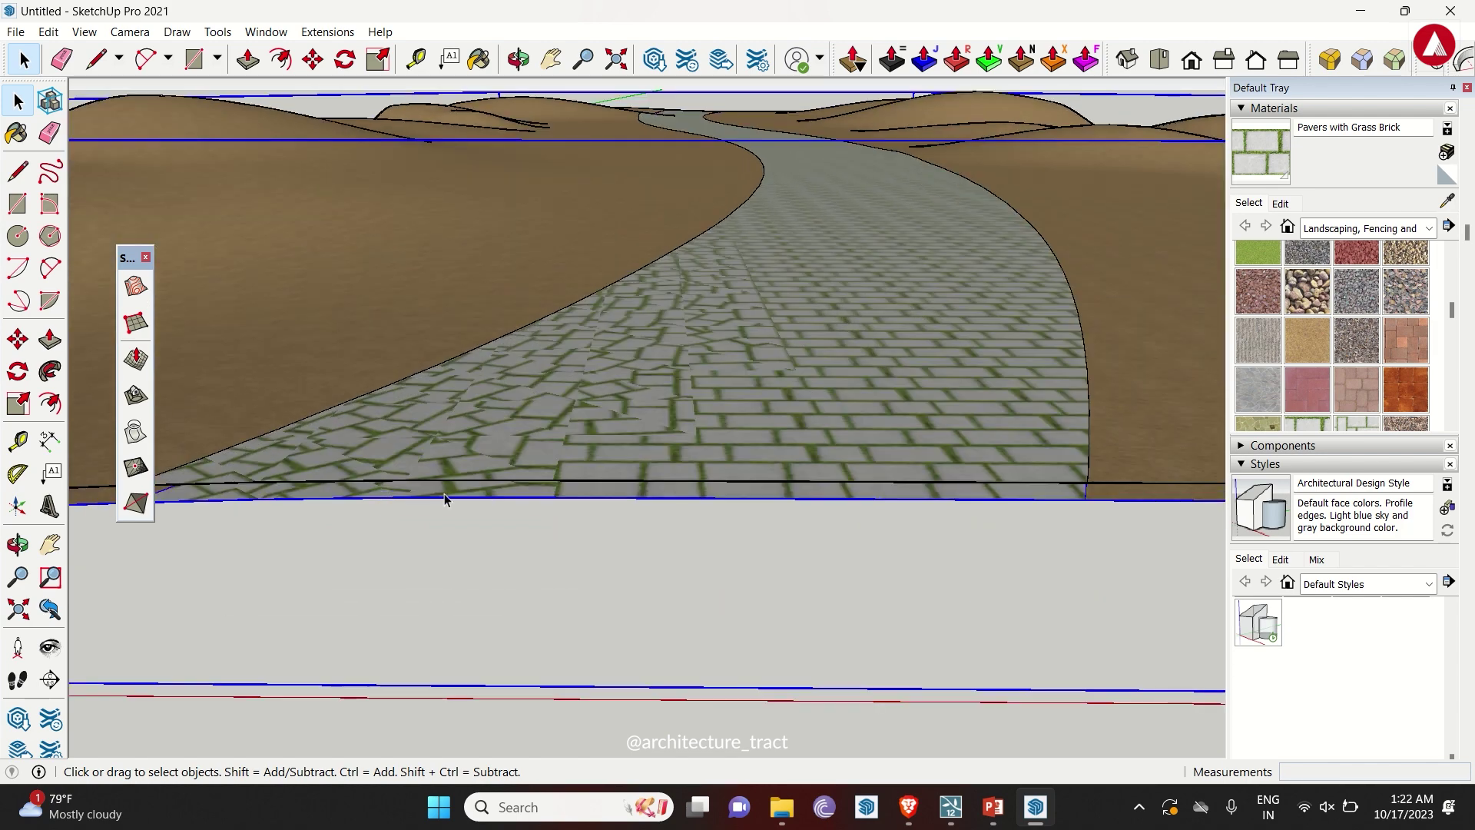
pyautogui.press('b')
pyautogui.click(706, 492)
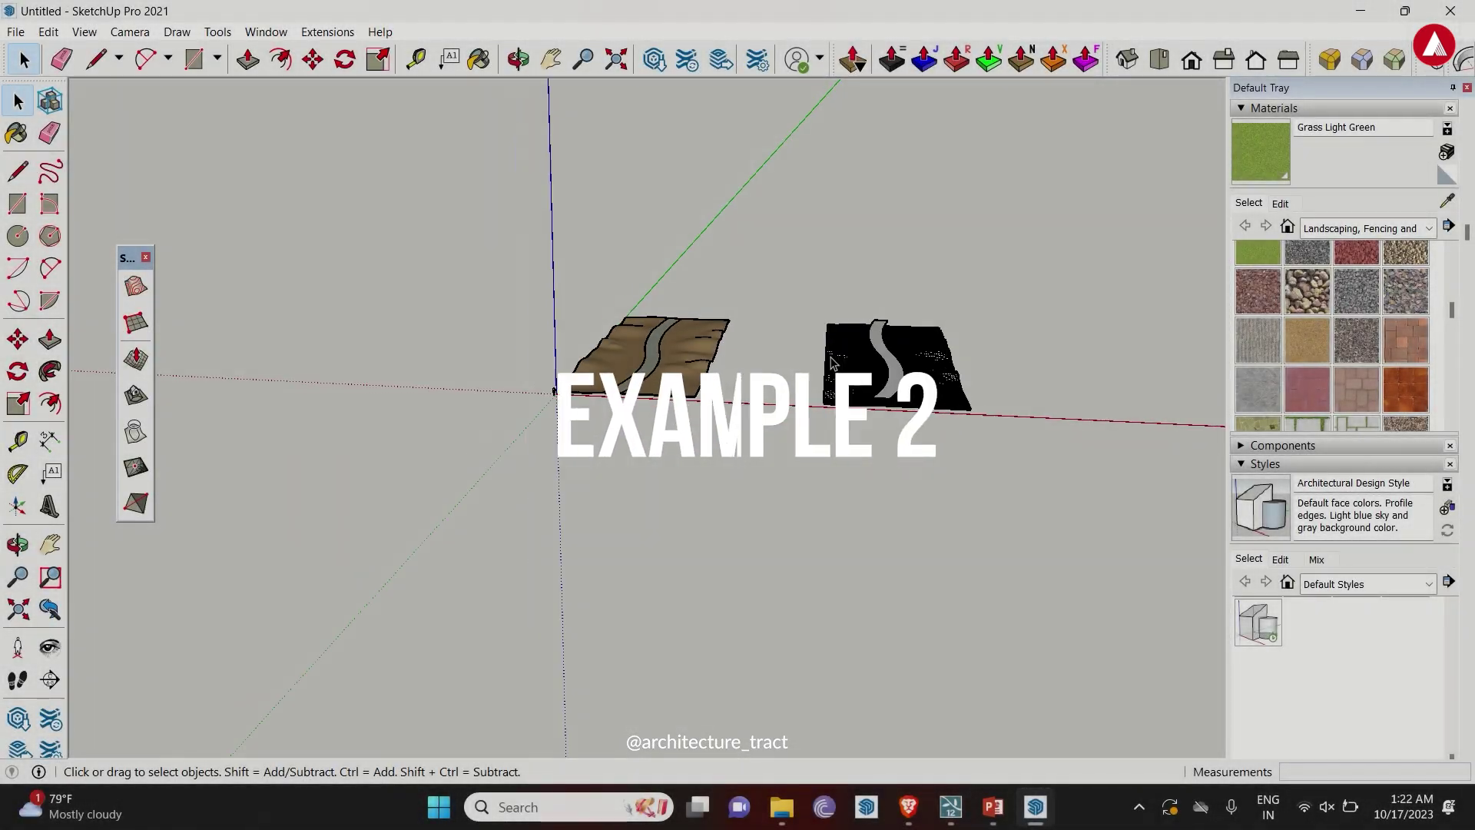
# - Copy the black terrain mesh downward and stamp the winding road into it with 3' offset
pyautogui.scroll(3, 1053, 356)
pyautogui.moveTo(1052, 357); pyautogui.dragTo(714, 323, button='middle')
pyautogui.scroll(5, 721, 404)
pyautogui.scroll(2, 820, 511)
pyautogui.press('m')
pyautogui.scroll(5, 669, 485)
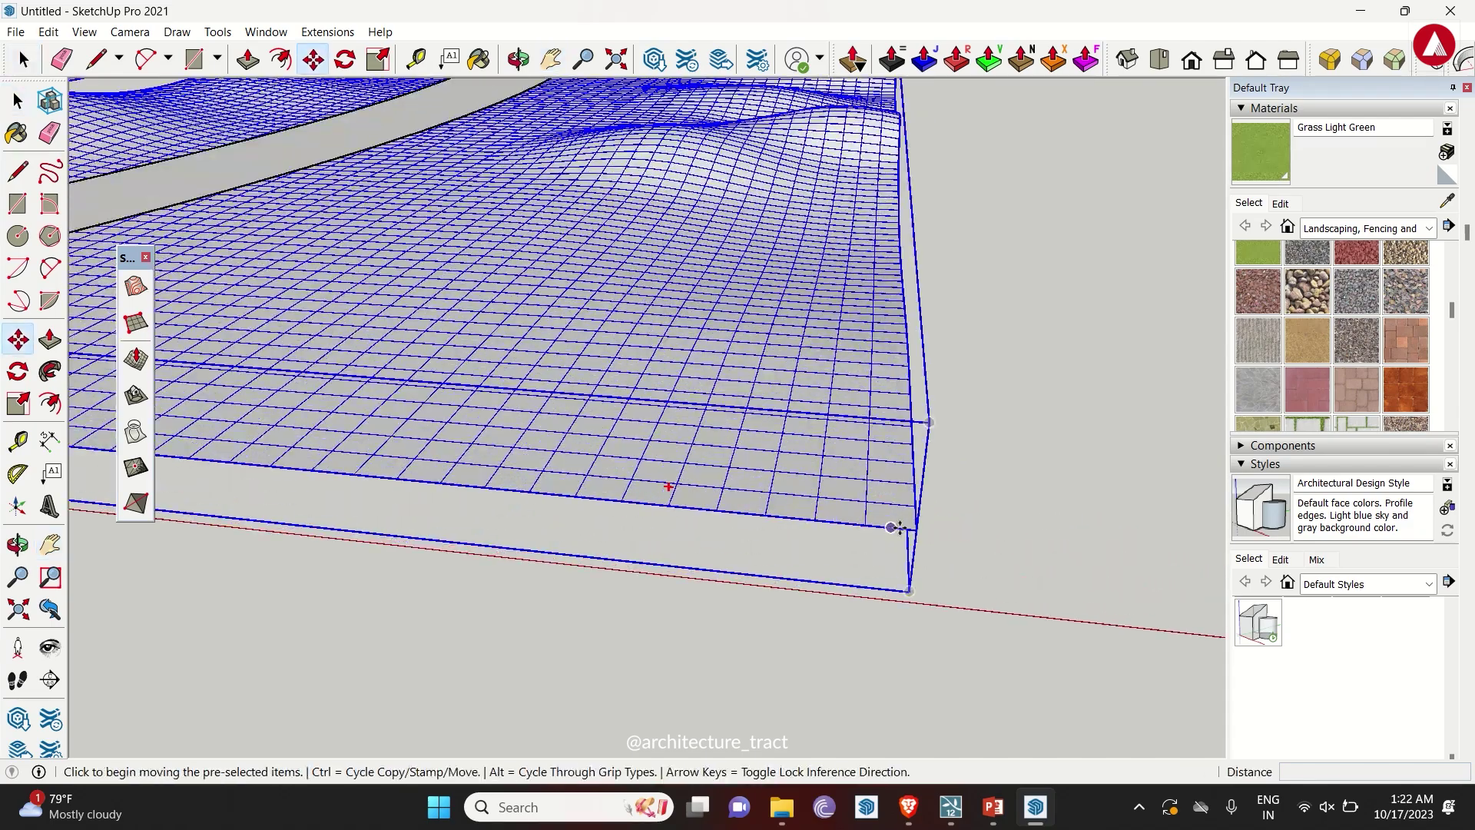
pyautogui.click(669, 485)
pyautogui.press('ctrl')
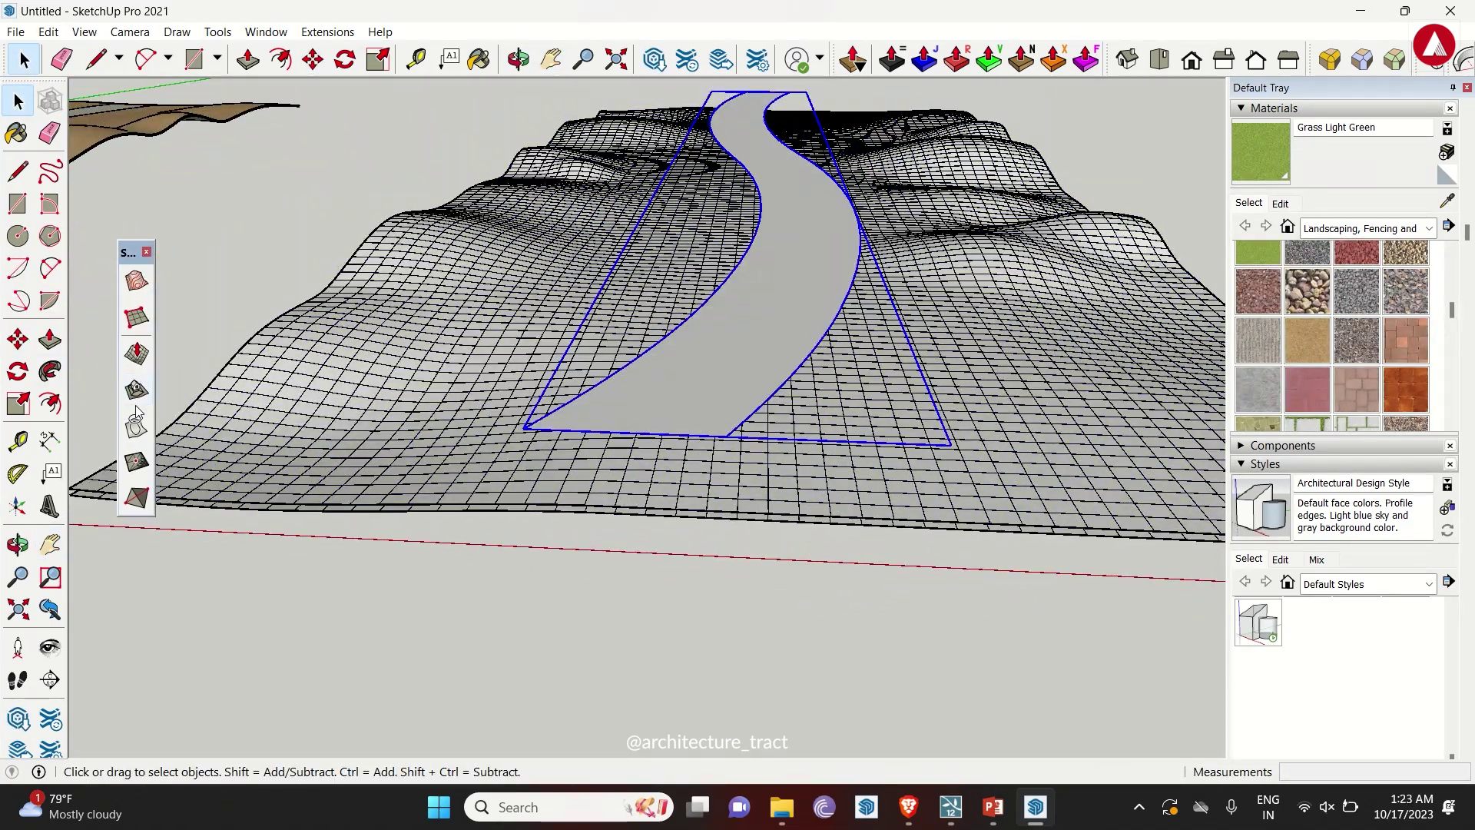
pyautogui.click(137, 392)
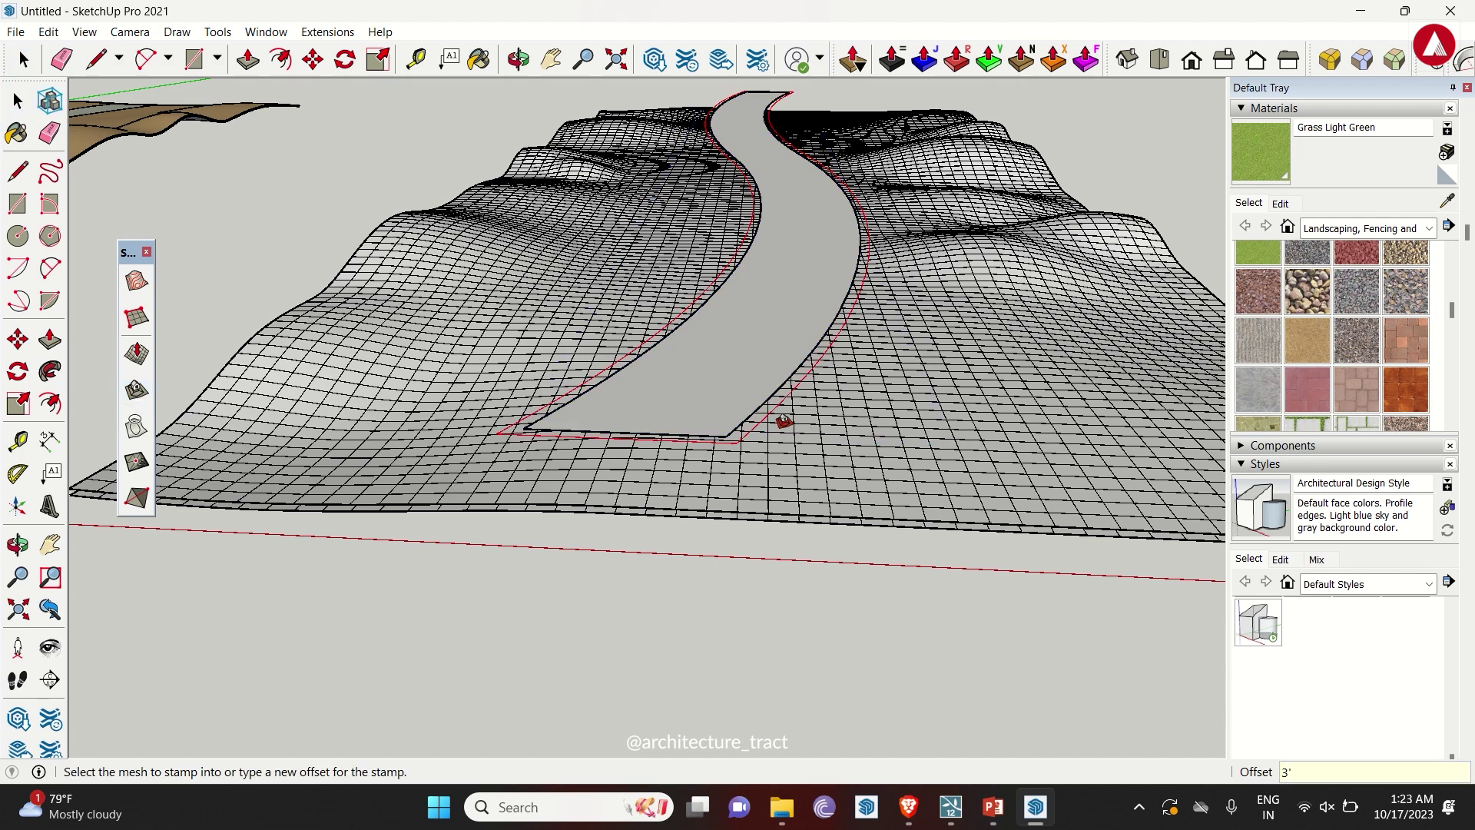
pyautogui.click(784, 483)
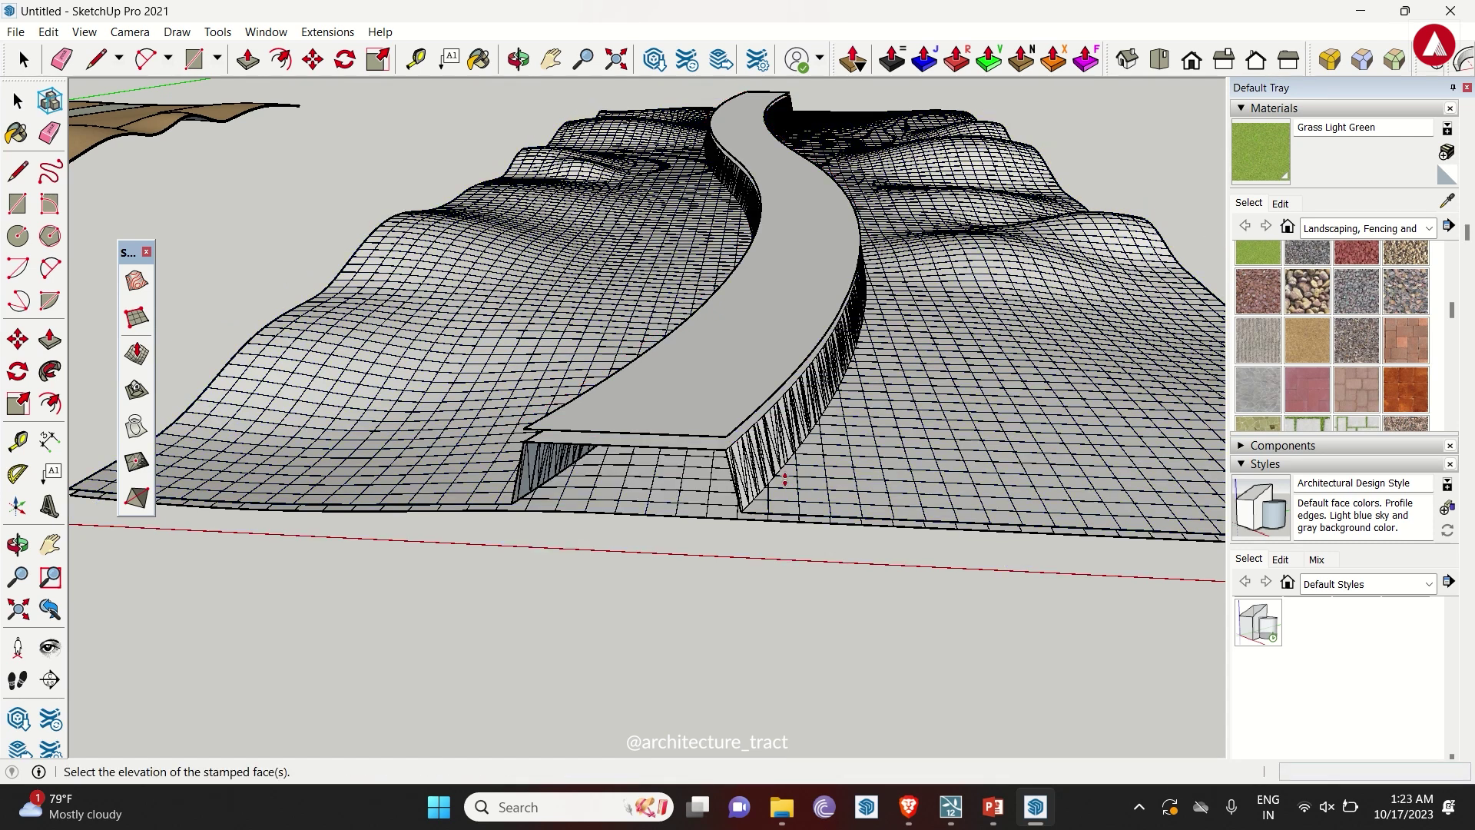
# - Smooth the stamped terrain with Soften coplanar, ready for sand hills and paver road
pyautogui.scroll(3, 611, 548)
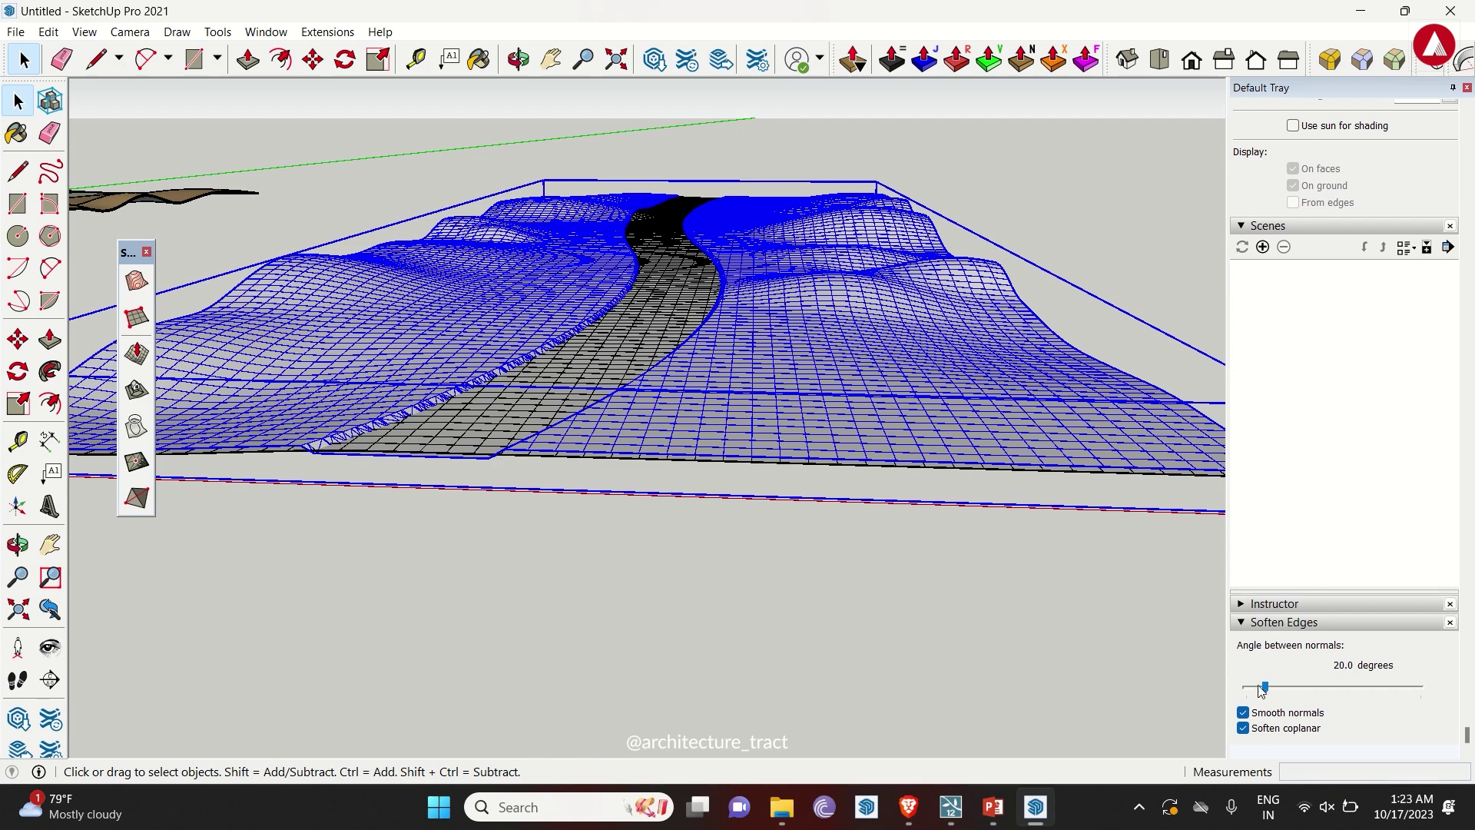
pyautogui.click(1263, 688)
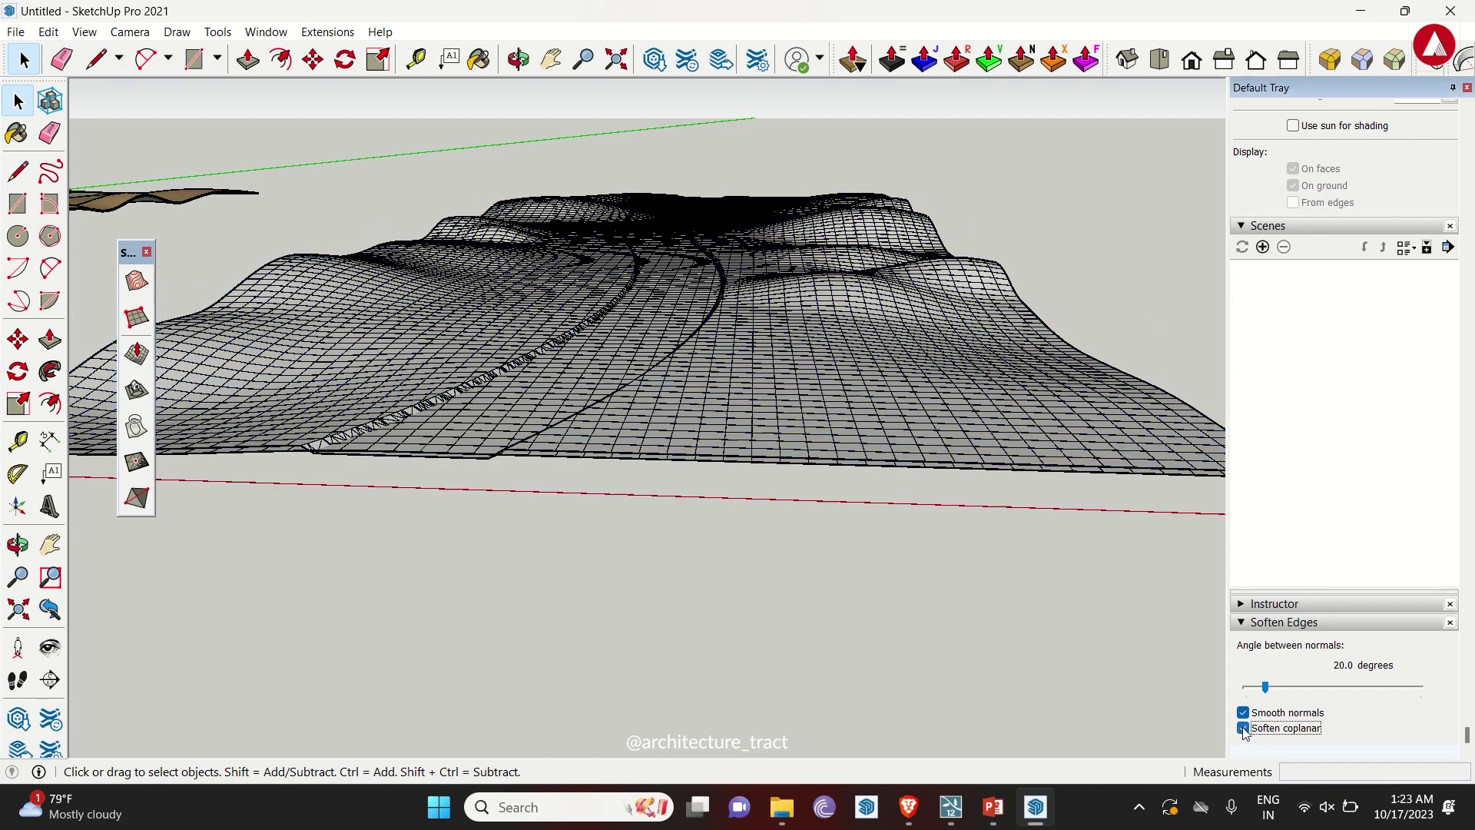
pyautogui.press('b')
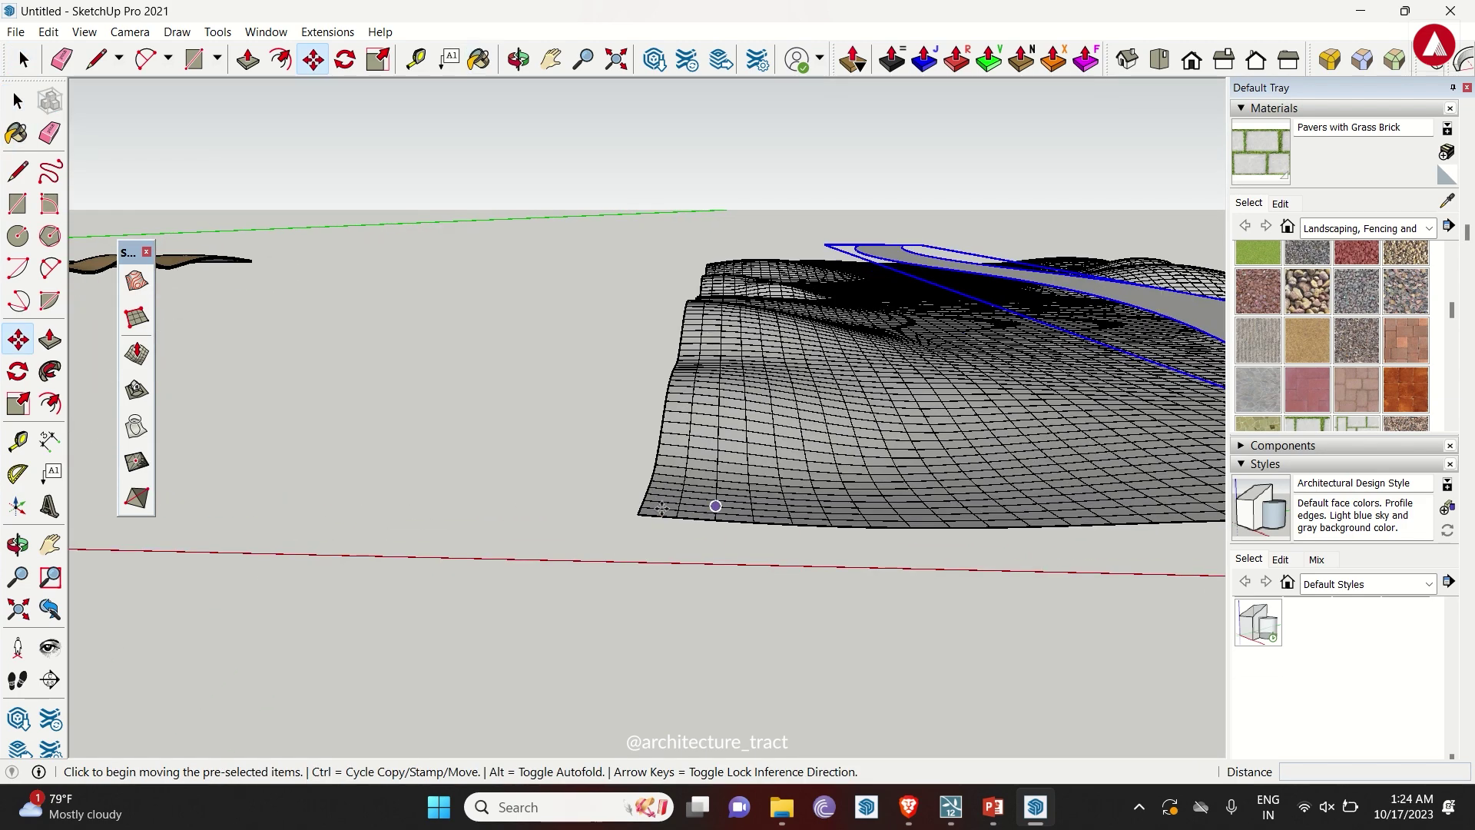
# - Start a downward copy of the mesh and stamp the road bed into the terrain
pyautogui.press('ctrl')
pyautogui.click(930, 491)
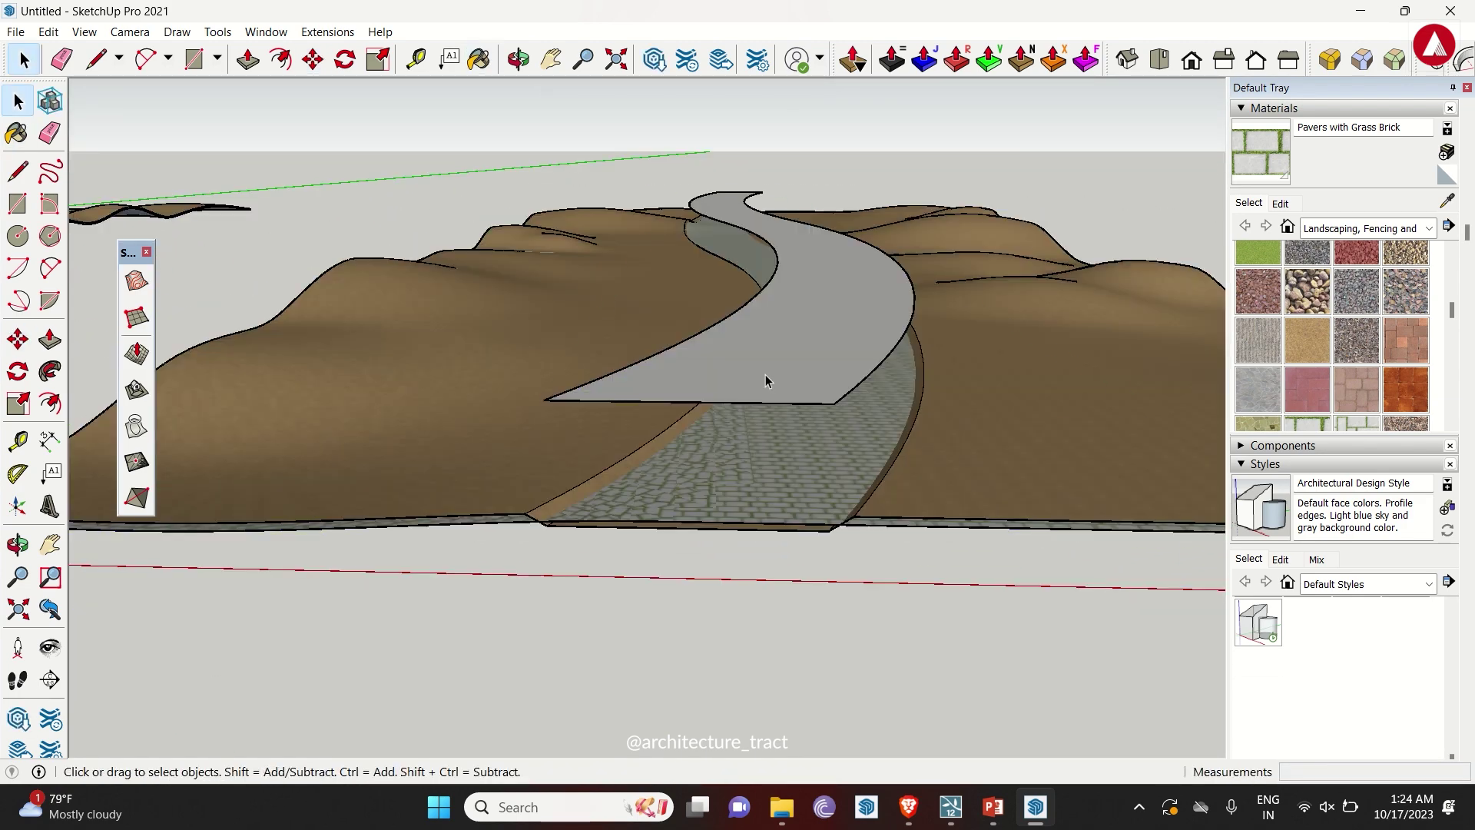
pyautogui.click(136, 390)
pyautogui.click(768, 376)
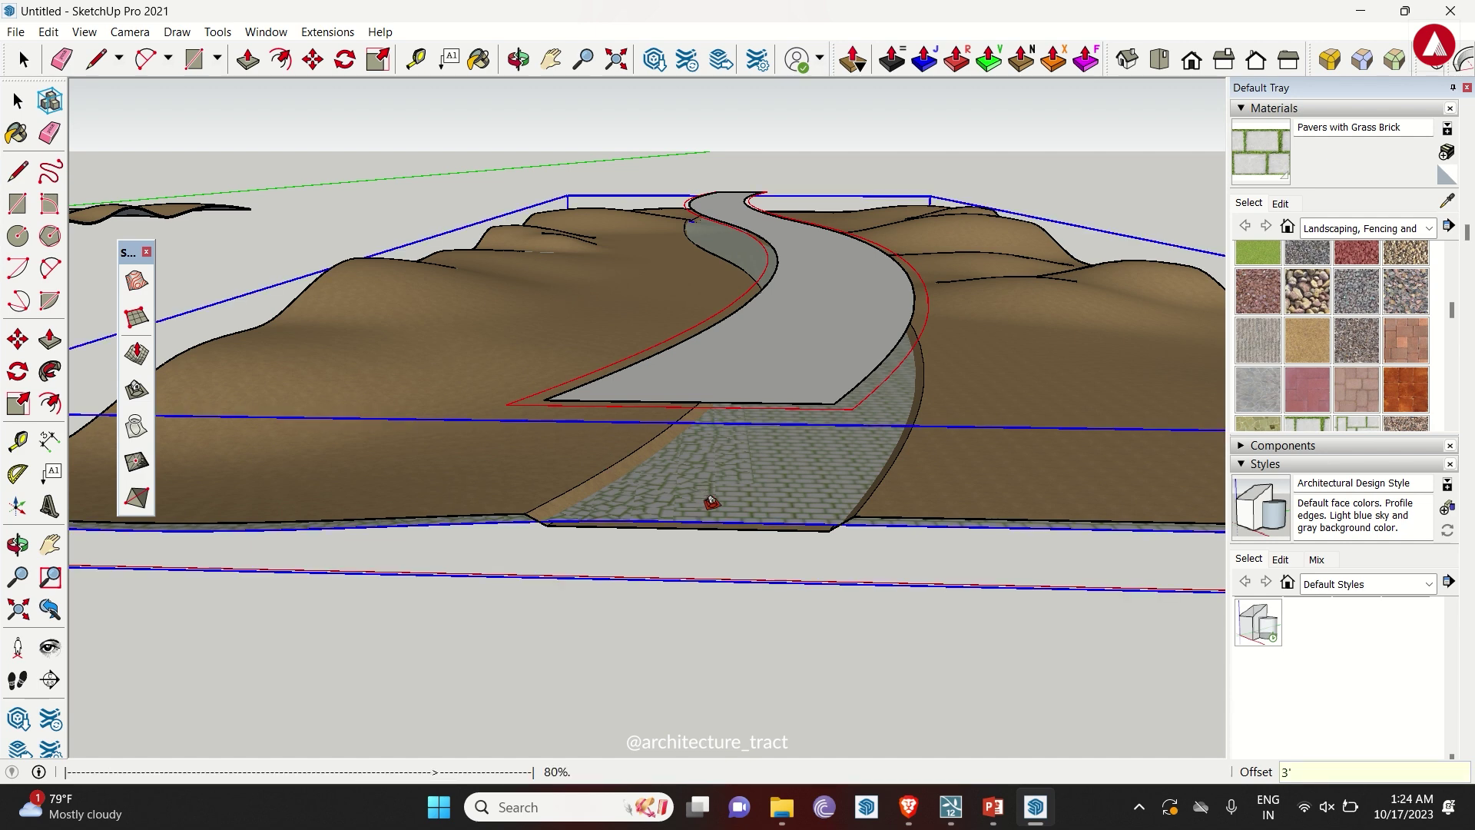
pyautogui.click(710, 501)
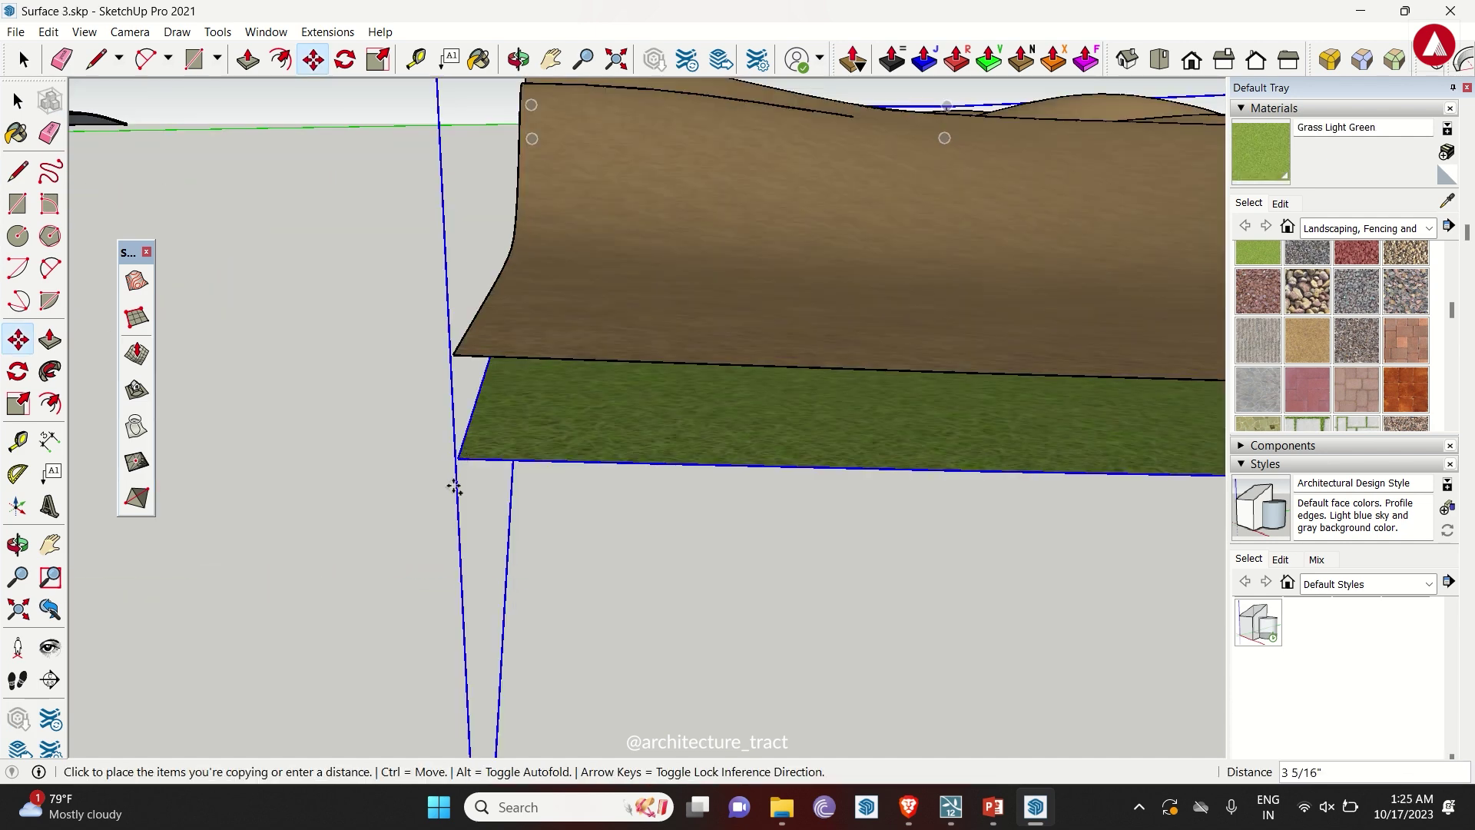
# - Place the grass layer copy beneath the terrain and open the terrain group
pyautogui.click(457, 510)
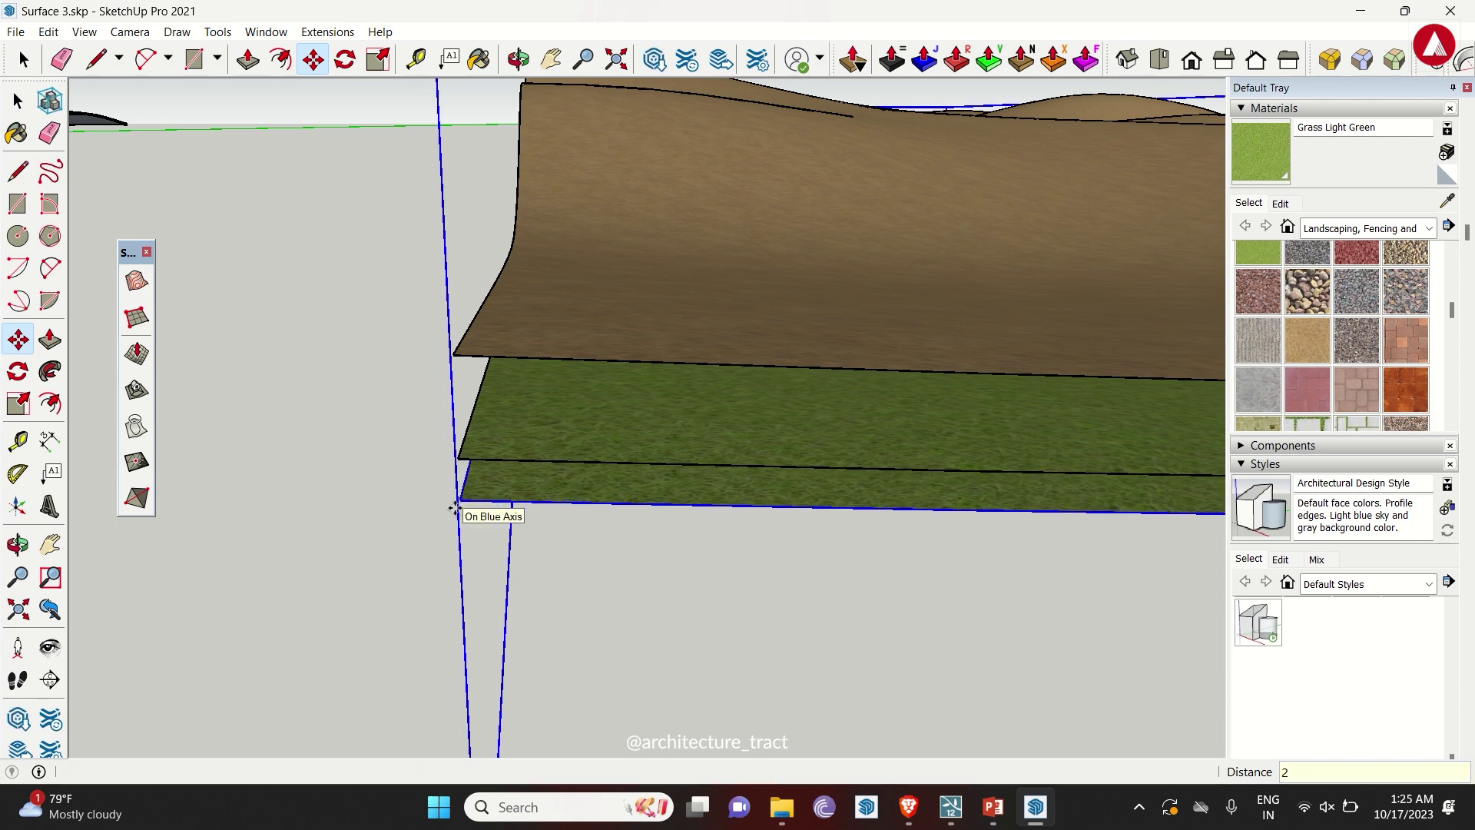
pyautogui.press('space')
pyautogui.moveTo(428, 487); pyautogui.dragTo(547, 332, button='middle')
pyautogui.scroll(3, 512, 390)
pyautogui.scroll(2, 513, 390)
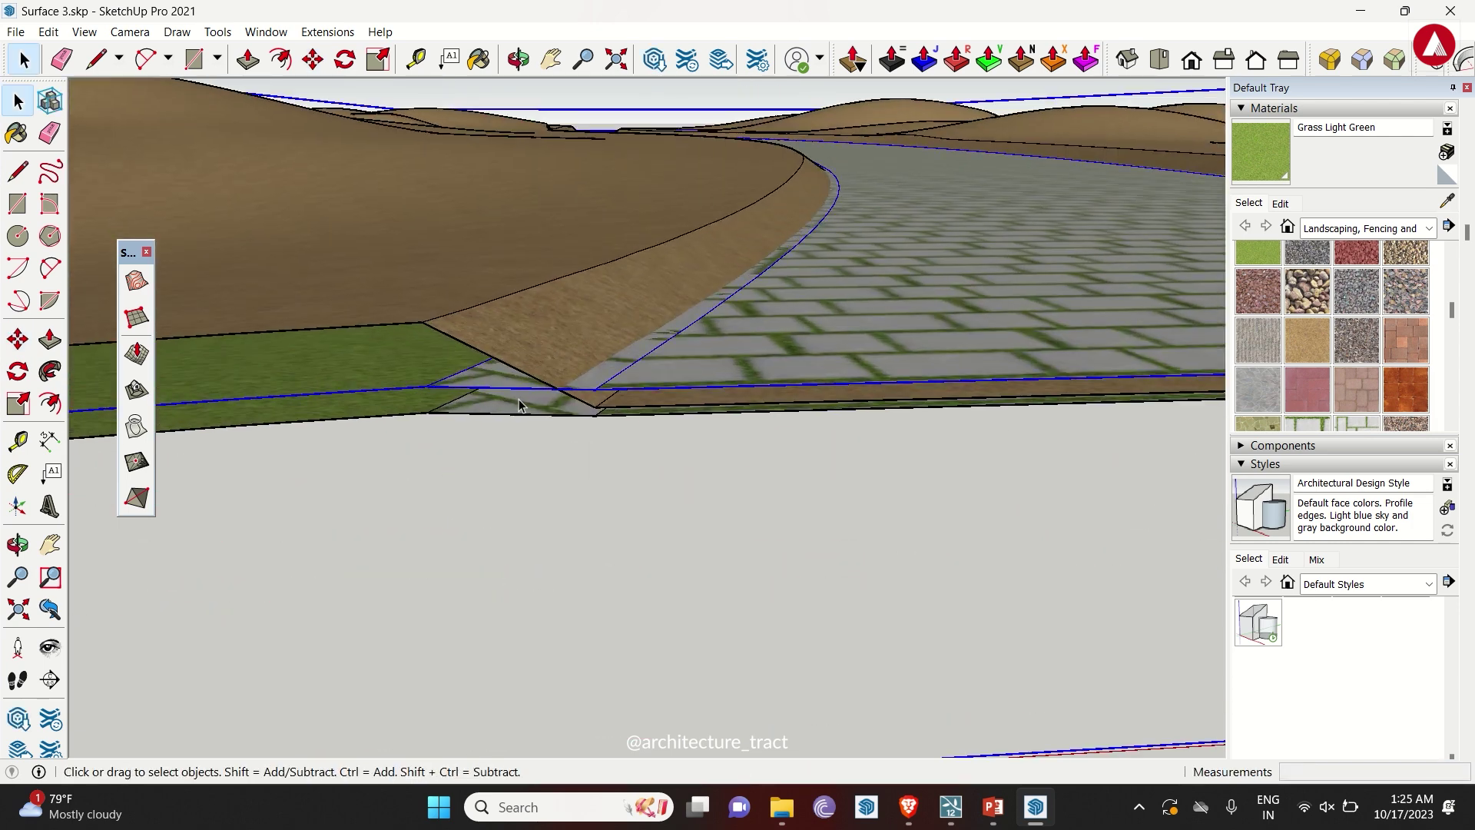
pyautogui.doubleClick(514, 405)
# - Paint the hills Vegetation Blur 01 and both road edge strips with darker pavers
pyautogui.press('b')
pyautogui.scroll(-2, 1382, 368)
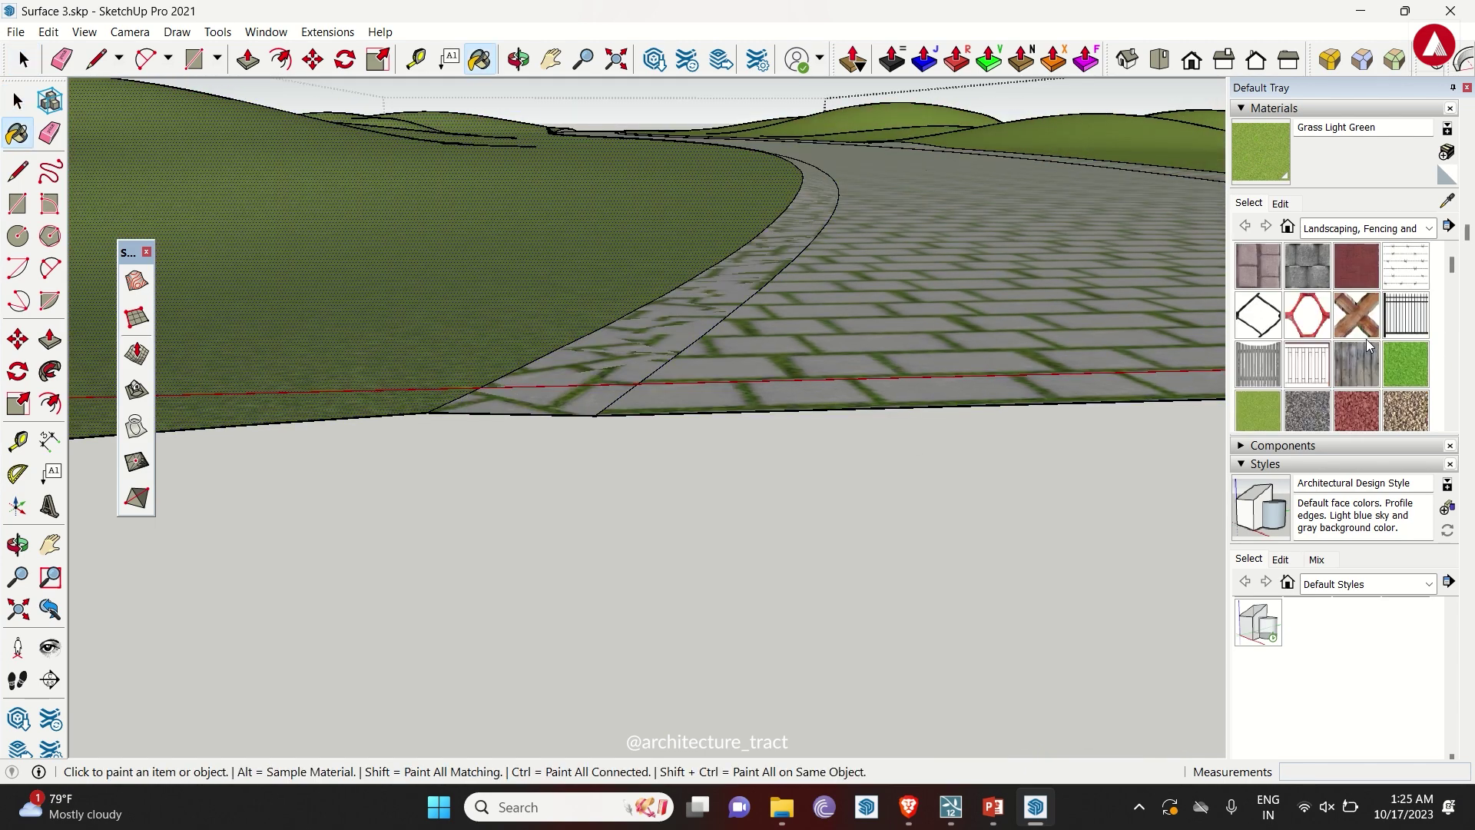
pyautogui.click(1391, 376)
pyautogui.click(487, 355)
pyautogui.scroll(-1, 925, 243)
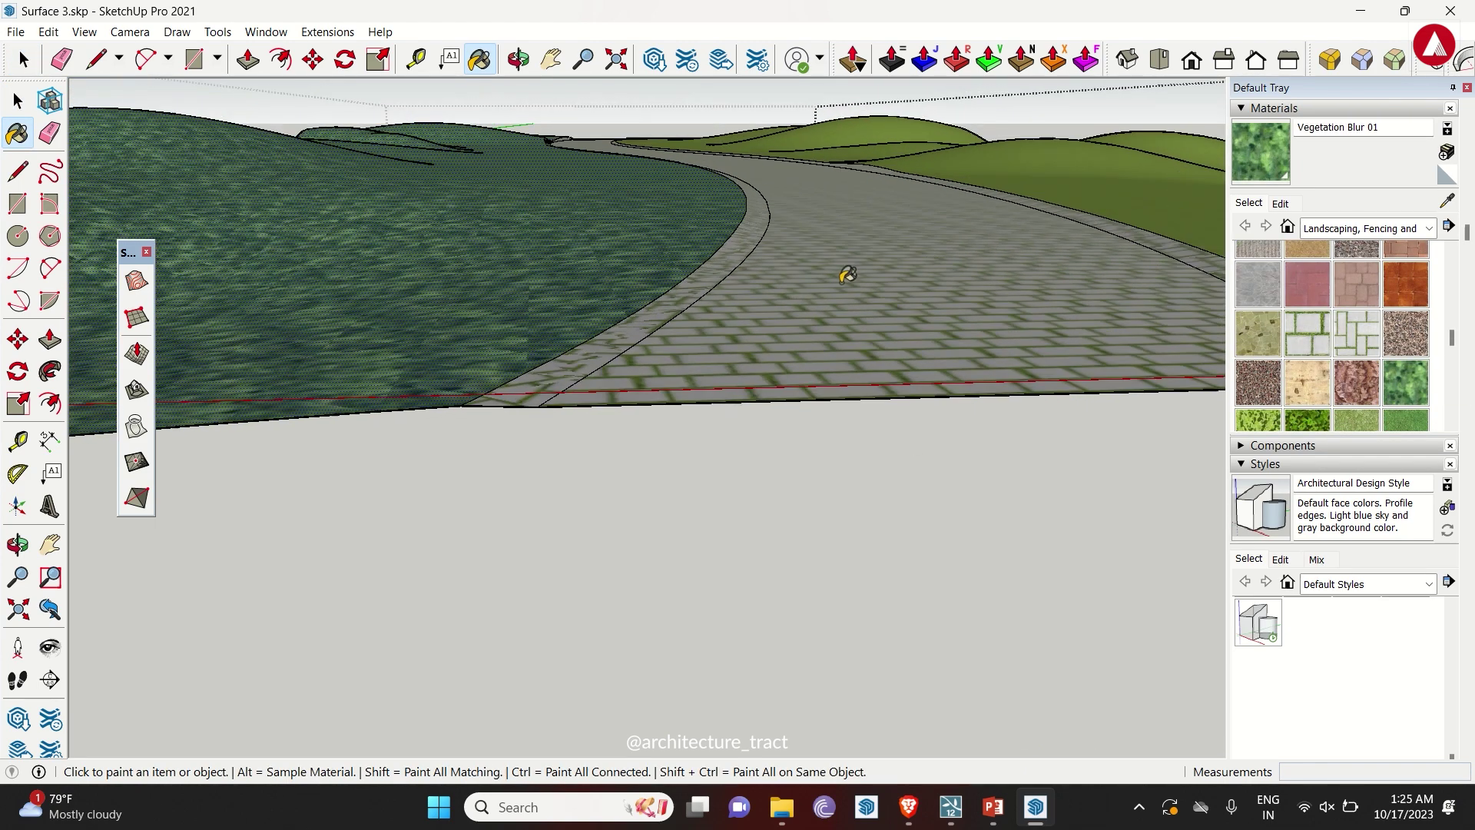
pyautogui.press('space')
pyautogui.press('b')
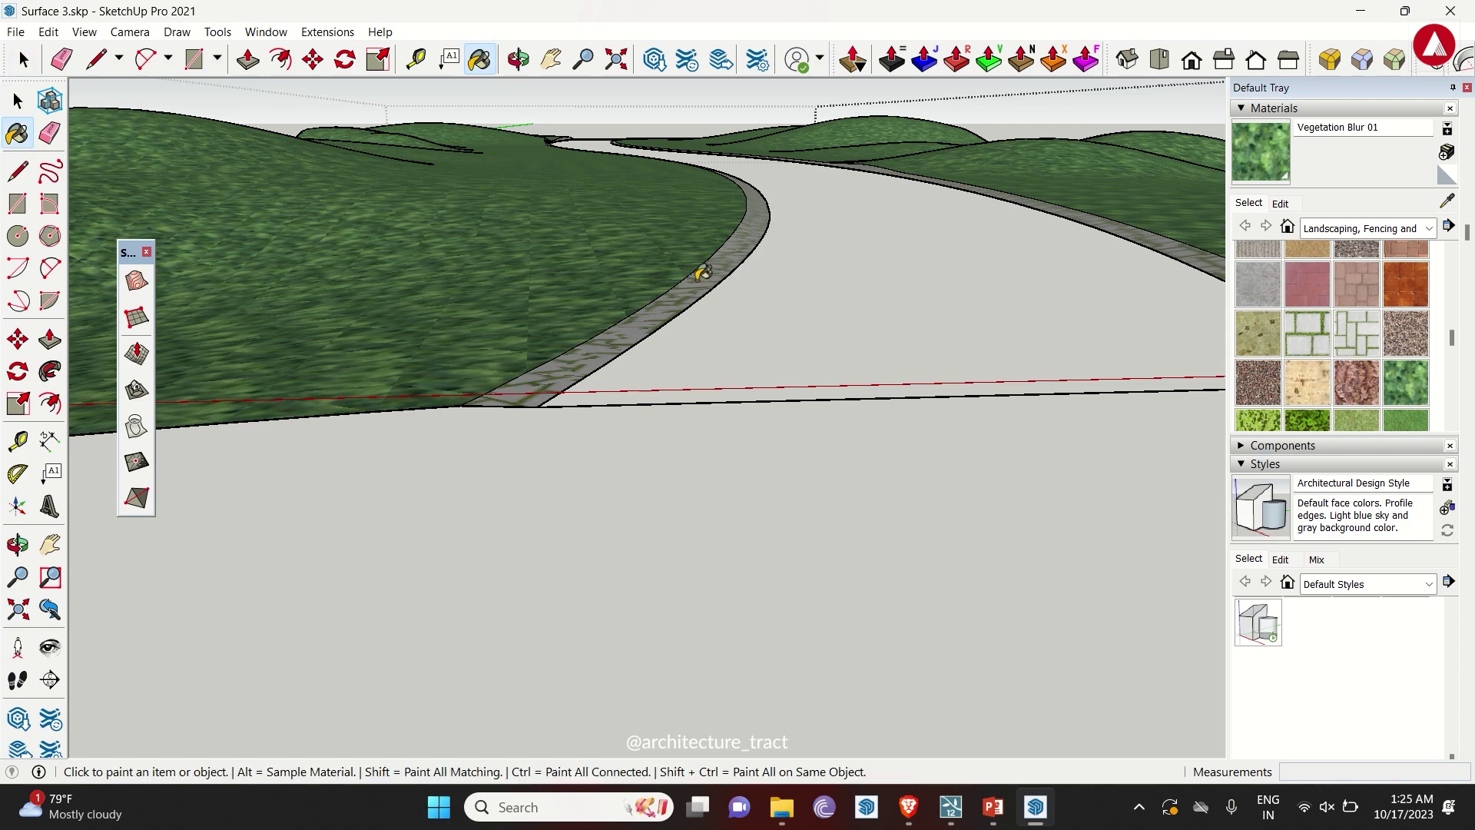
pyautogui.click(702, 273)
pyautogui.click(1102, 204)
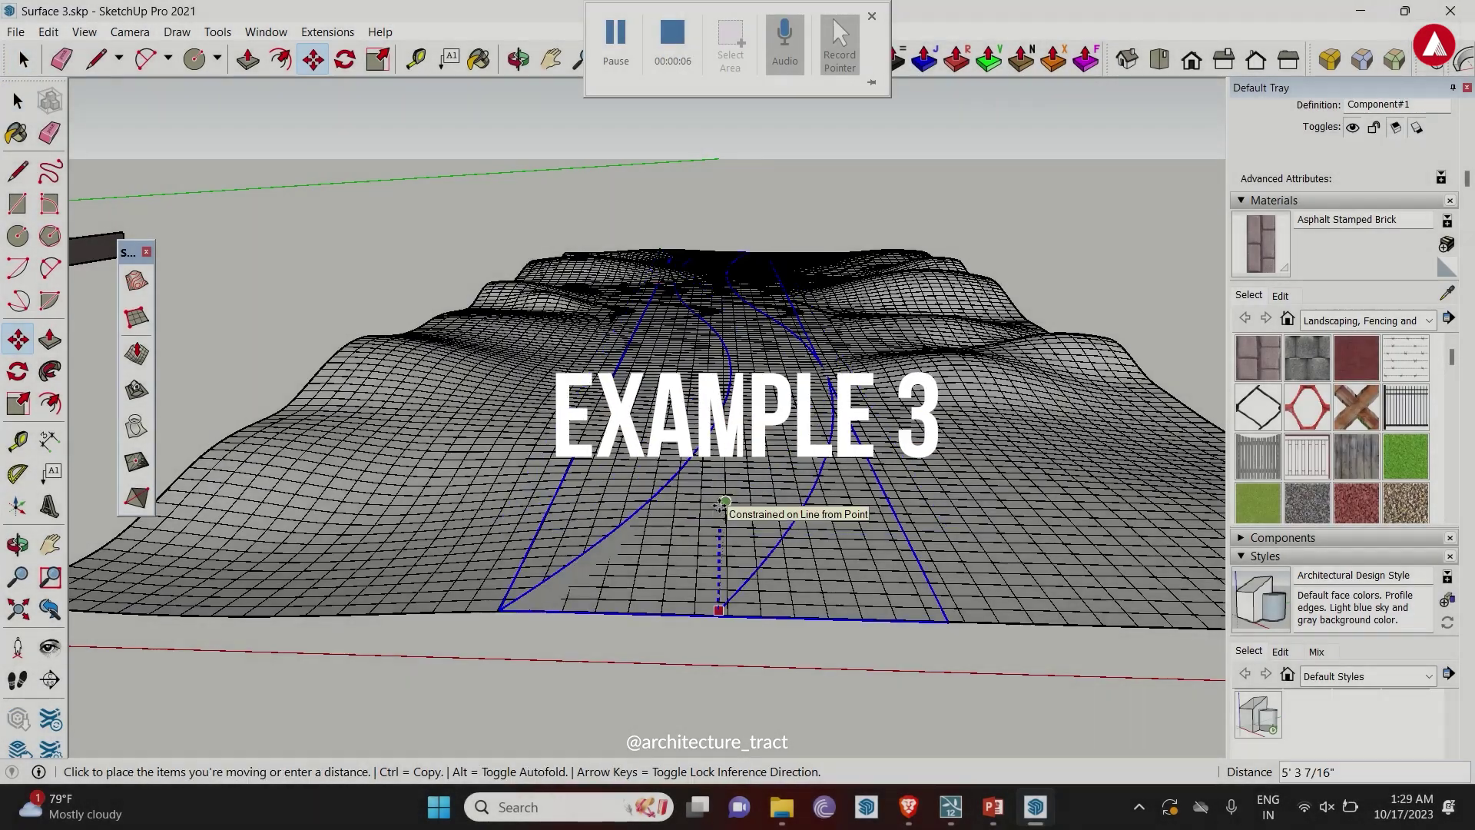
# - Offset the road edges inward, draw a closing line across the road end, and erase the leftover edge
pyautogui.rightClick(701, 203)
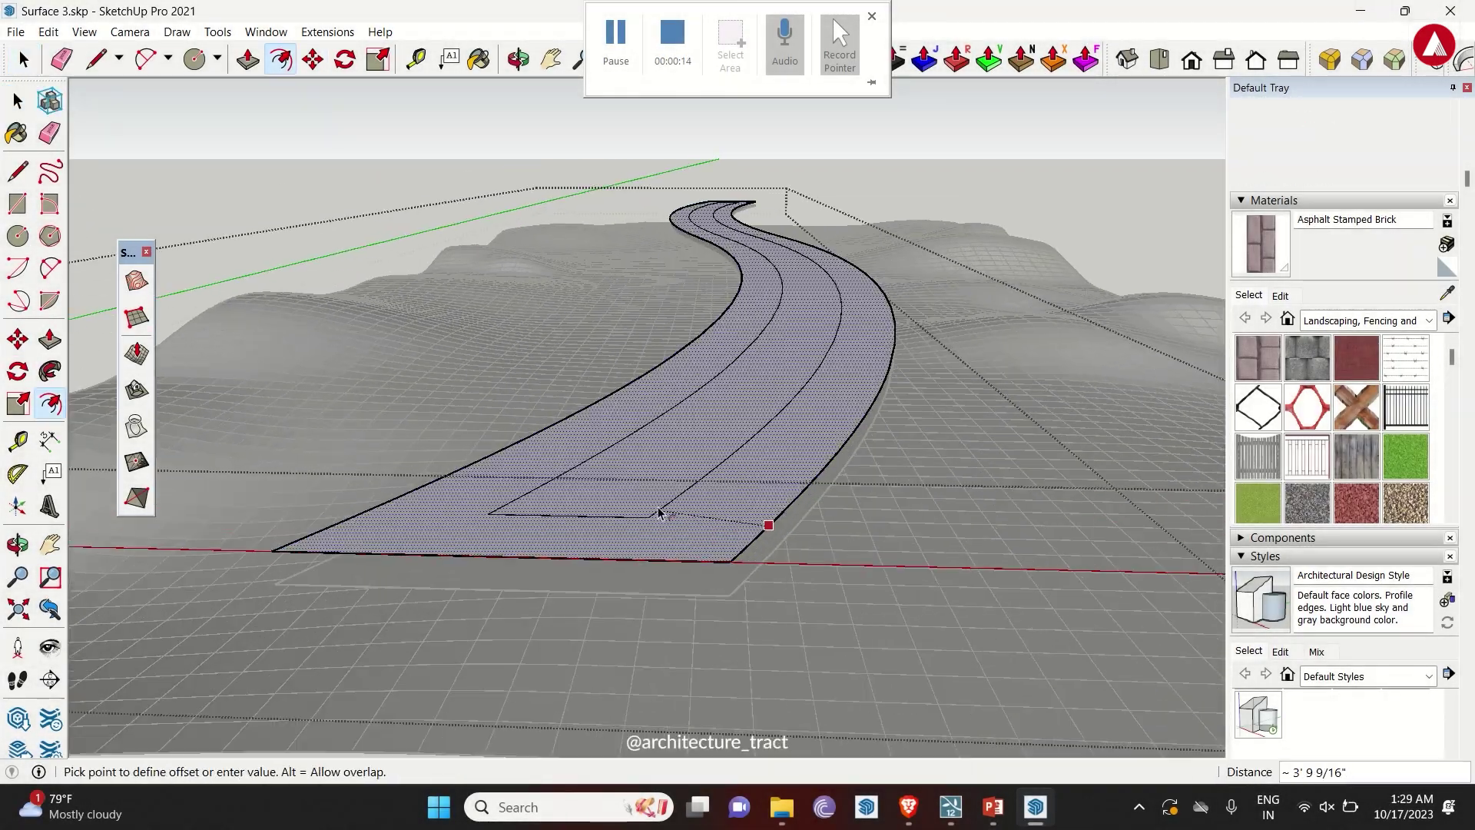
pyautogui.click(642, 504)
pyautogui.press('l')
pyautogui.click(541, 504)
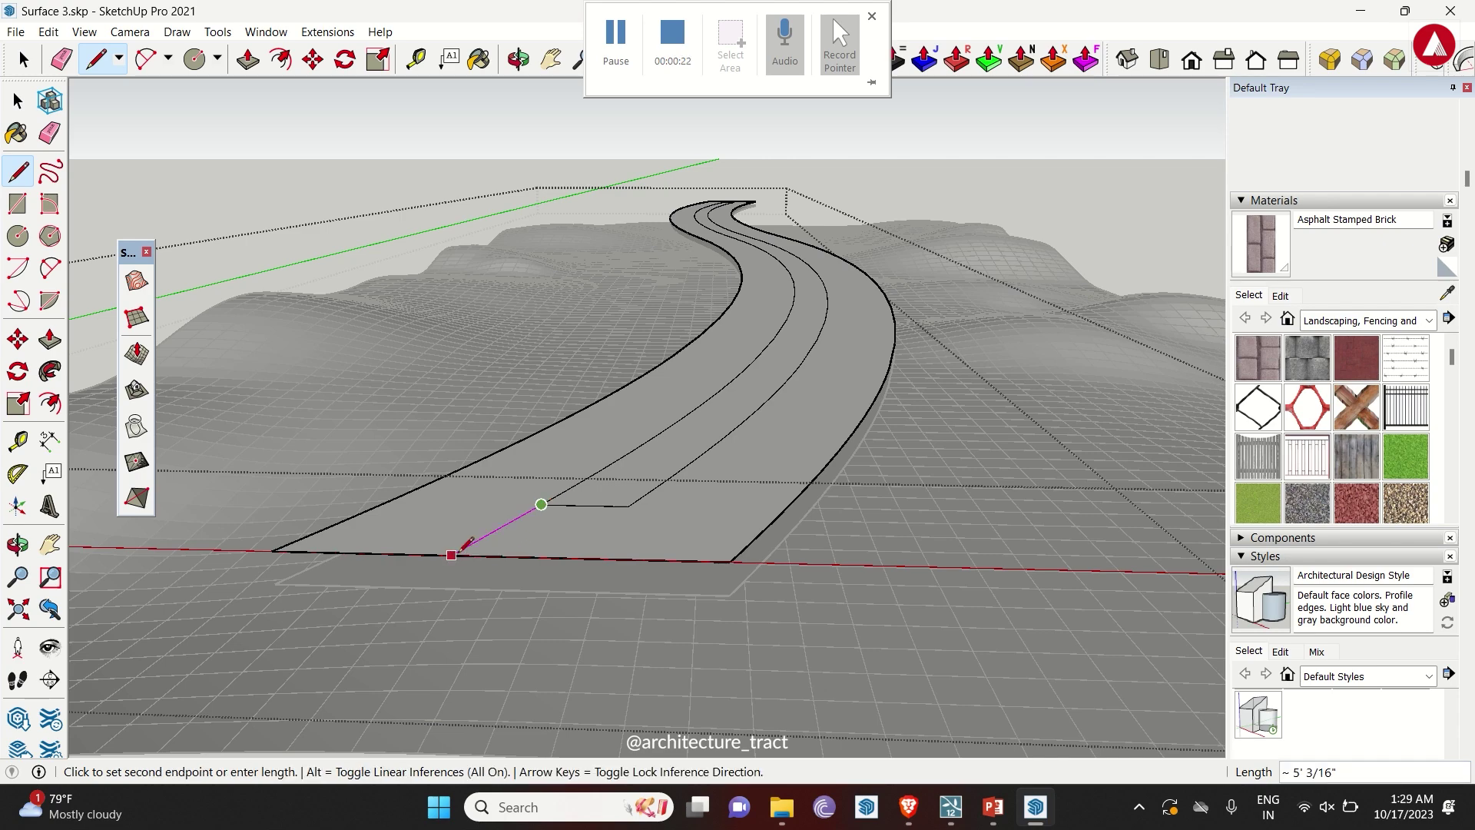
pyautogui.press('e')
pyautogui.scroll(10, 837, 471)
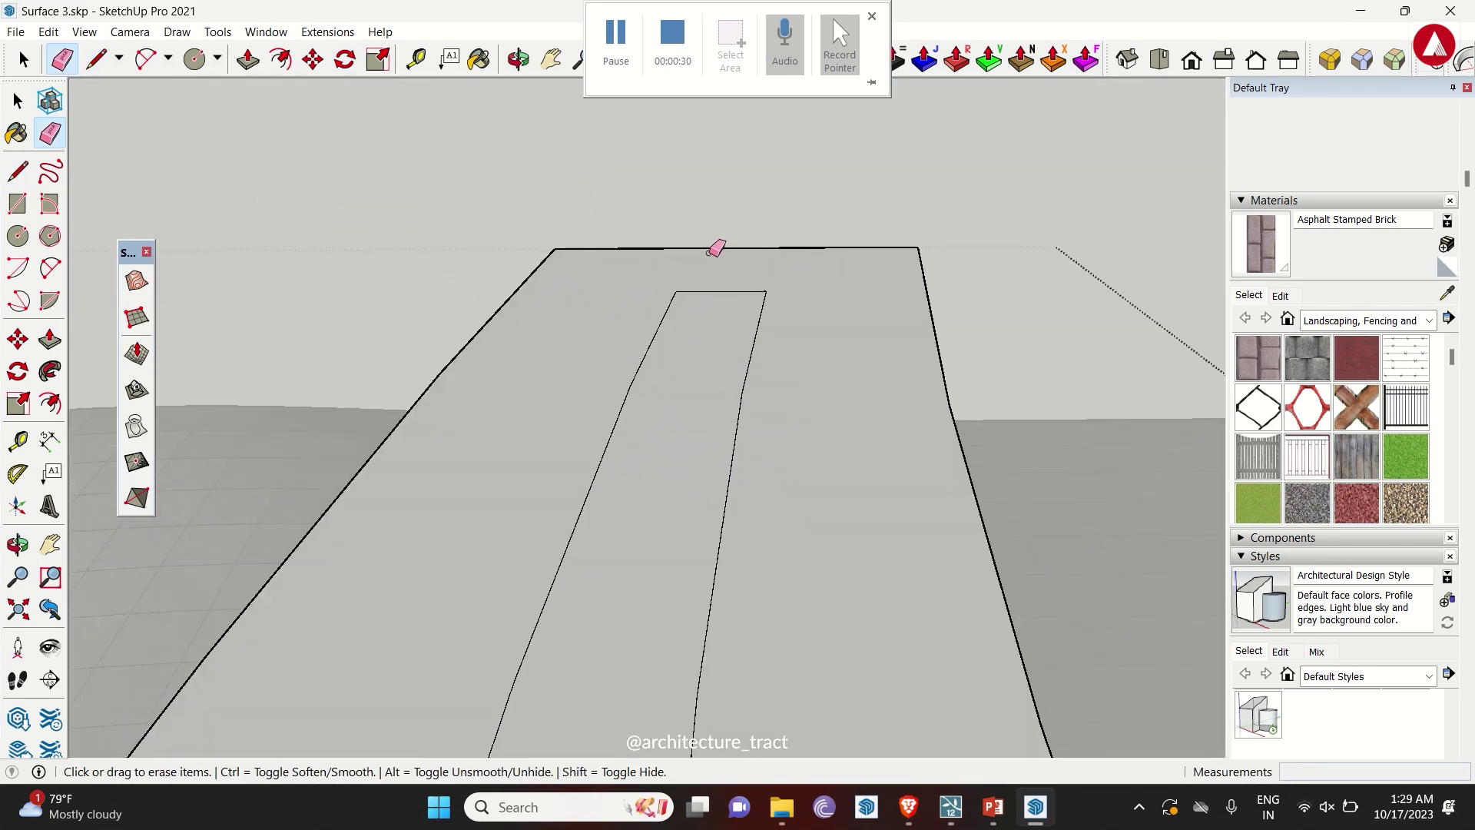
pyautogui.press('l')
pyautogui.click(766, 291)
pyautogui.press('e')
# - Copy the terrain straight down by 2 with Move+Ctrl, then pick the road and terrain for Sandbox Stamp
pyautogui.moveTo(682, 238)
pyautogui.mouseDown(button='middle')
pyautogui.moveTo(986, 273)
pyautogui.moveTo(781, 201)
pyautogui.moveTo(764, 401)
pyautogui.mouseUp(button='middle')
pyautogui.scroll(-5, 784, 198)
pyautogui.press('space')
pyautogui.click(955, 395)
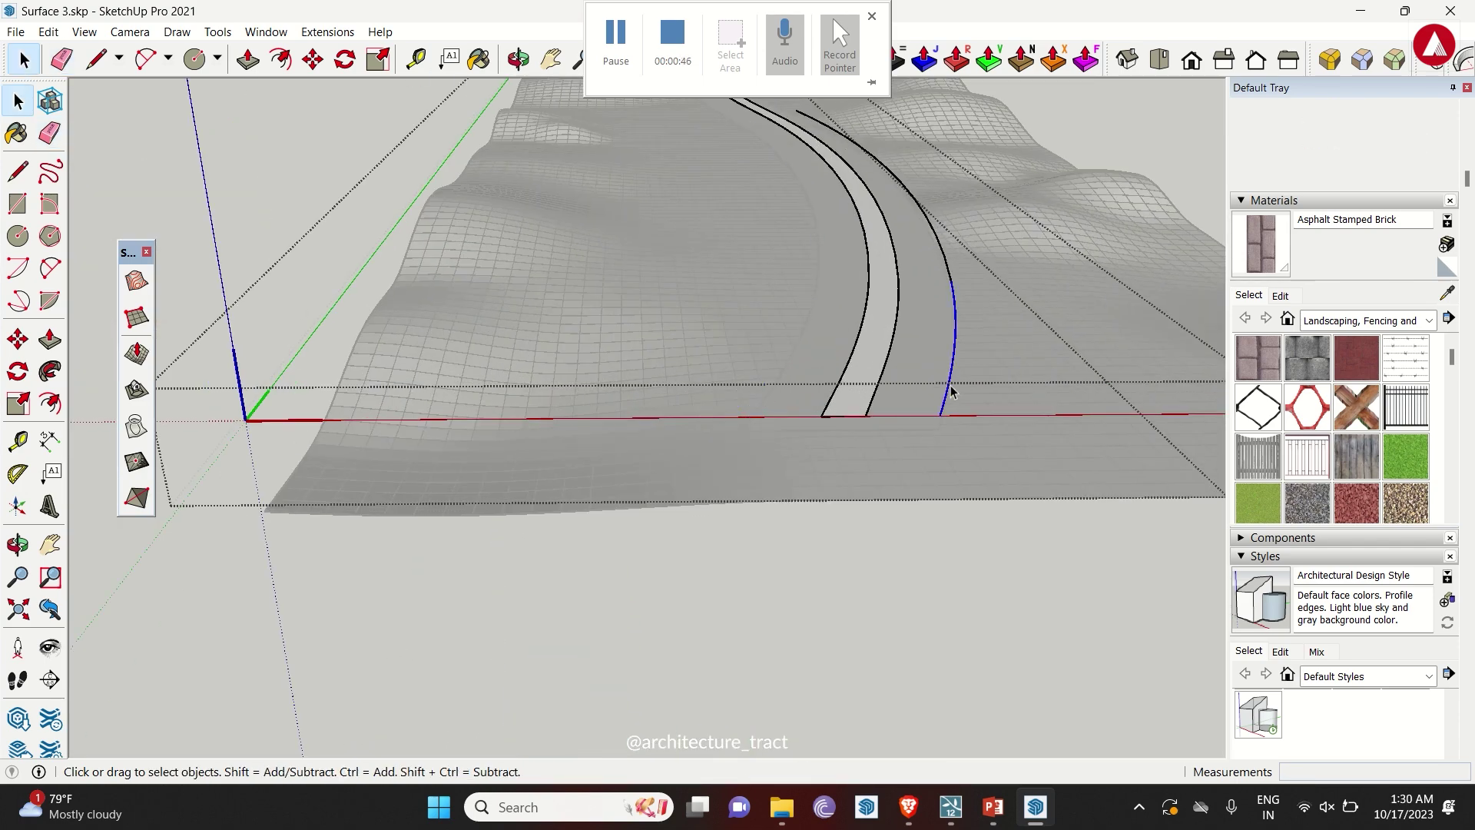
pyautogui.press('m')
pyautogui.scroll(5, 889, 471)
pyautogui.click(889, 470)
pyautogui.press('ctrl')
pyautogui.press('ctrl')
pyautogui.press('ctrl')
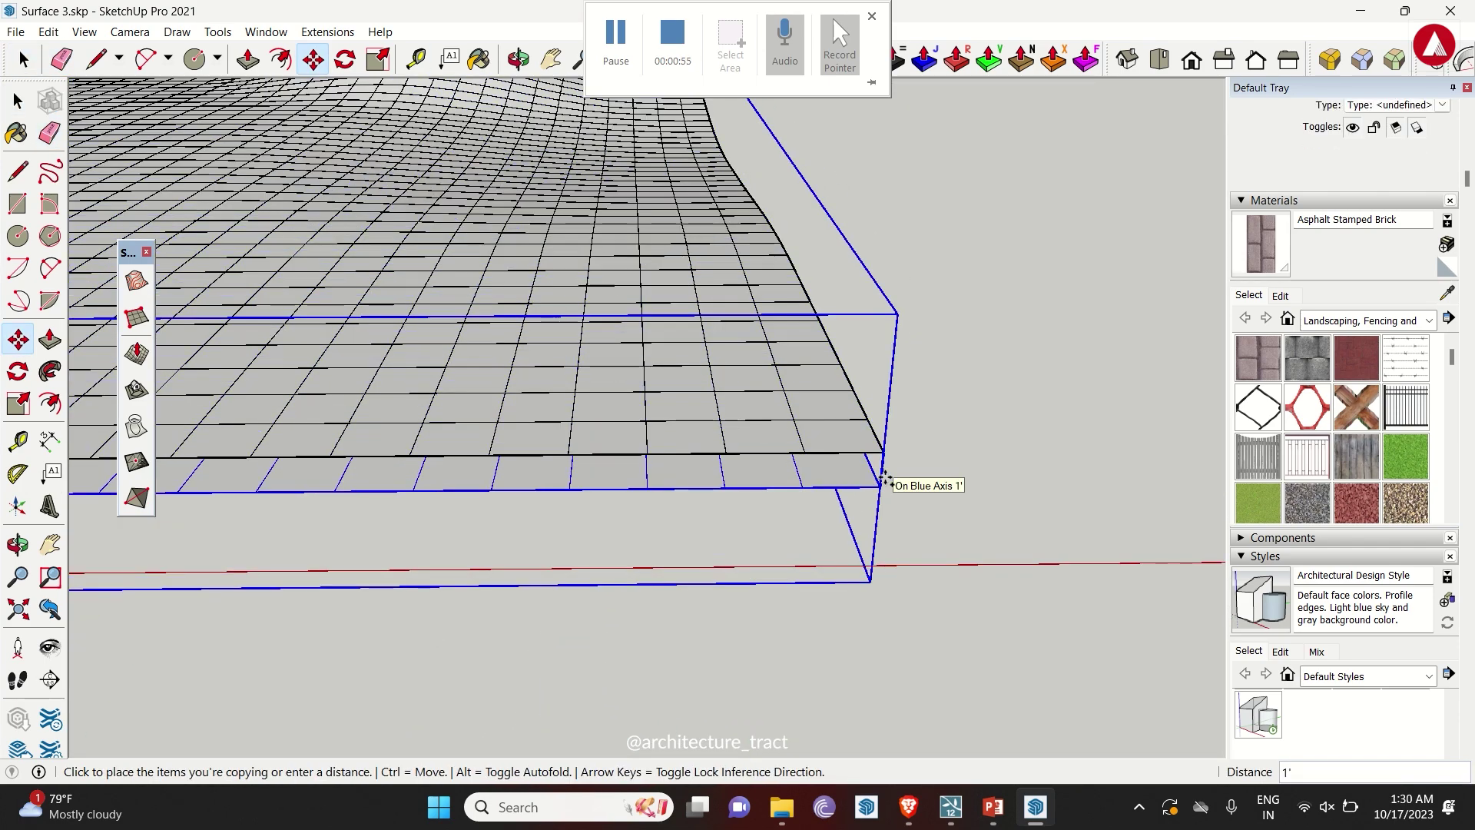
pyautogui.write('2')
pyautogui.press('Return')
pyautogui.click(136, 390)
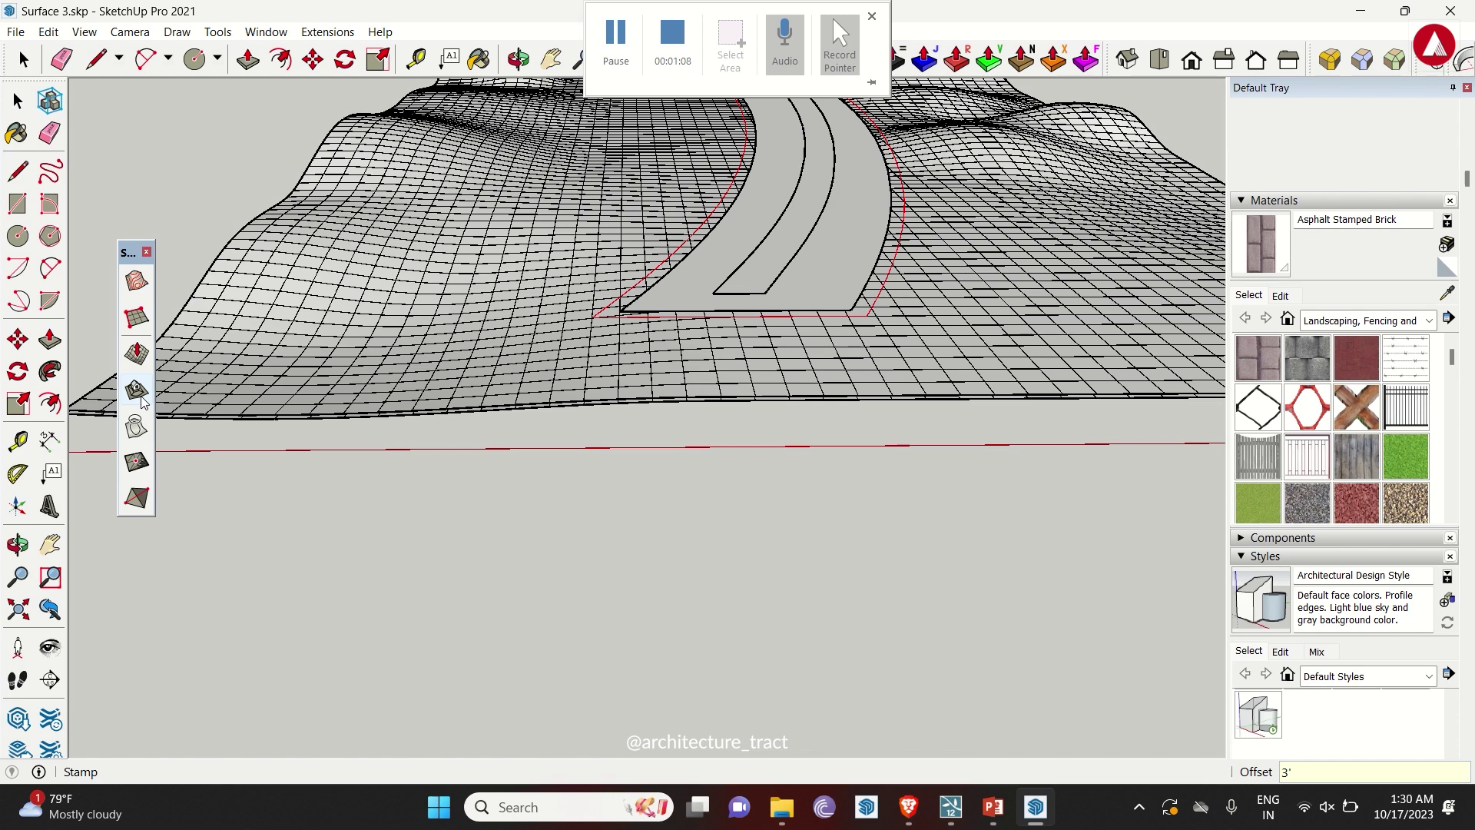
pyautogui.click(633, 375)
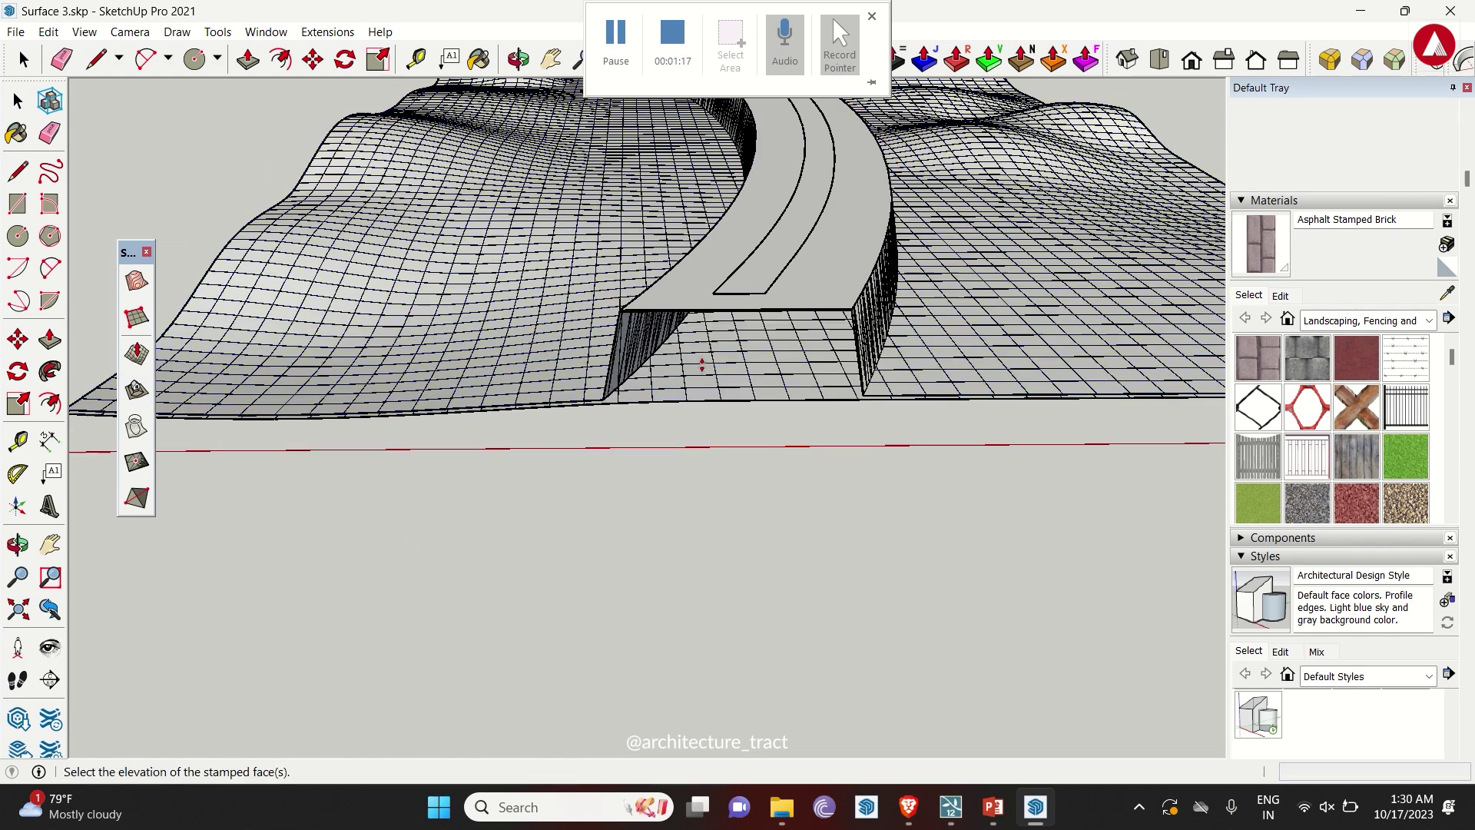
# - Finish stamping the road into the terrain by setting the stamp's elevation
pyautogui.scroll(3, 698, 487)
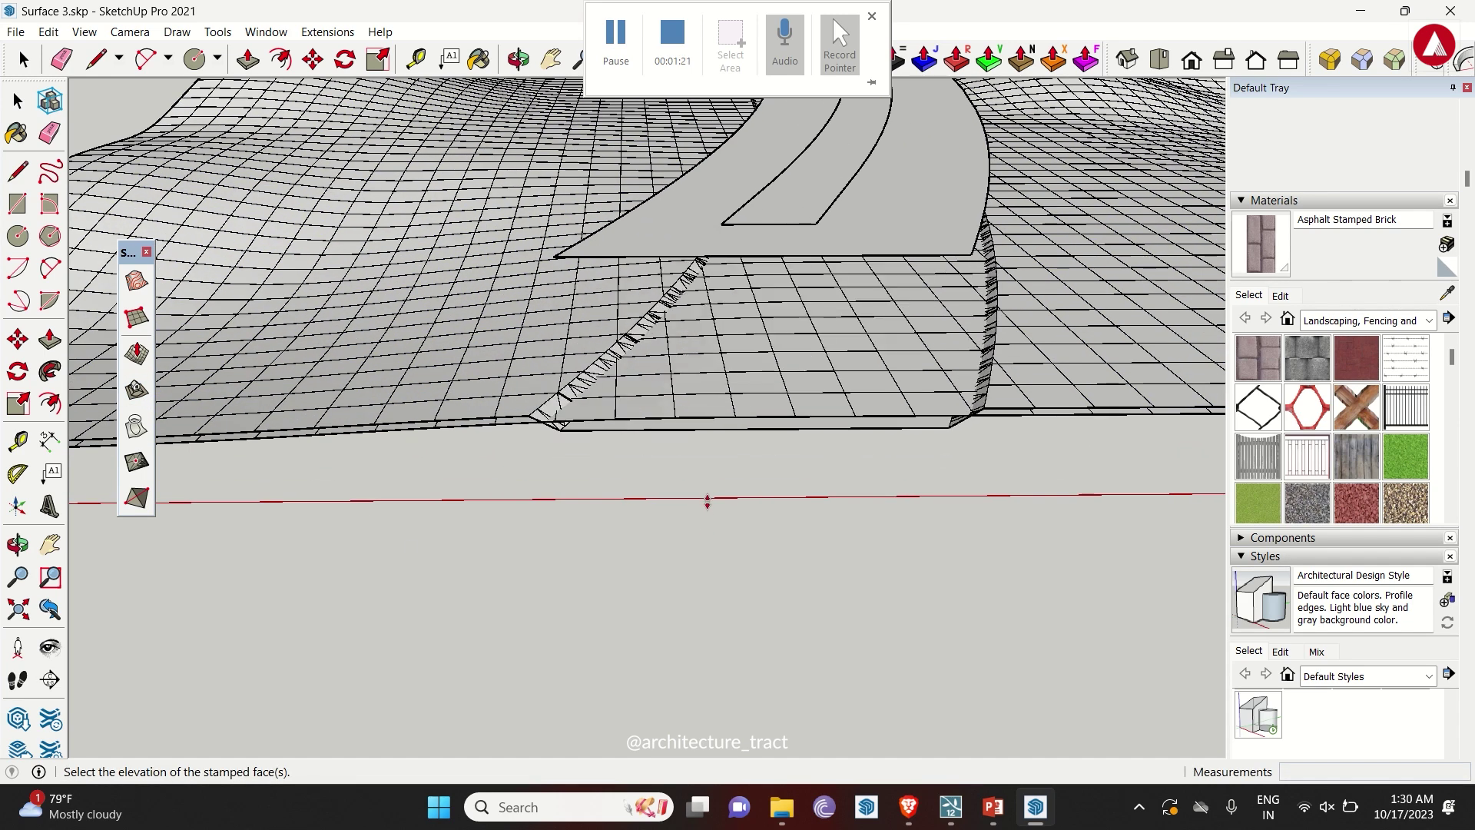
pyautogui.click(707, 501)
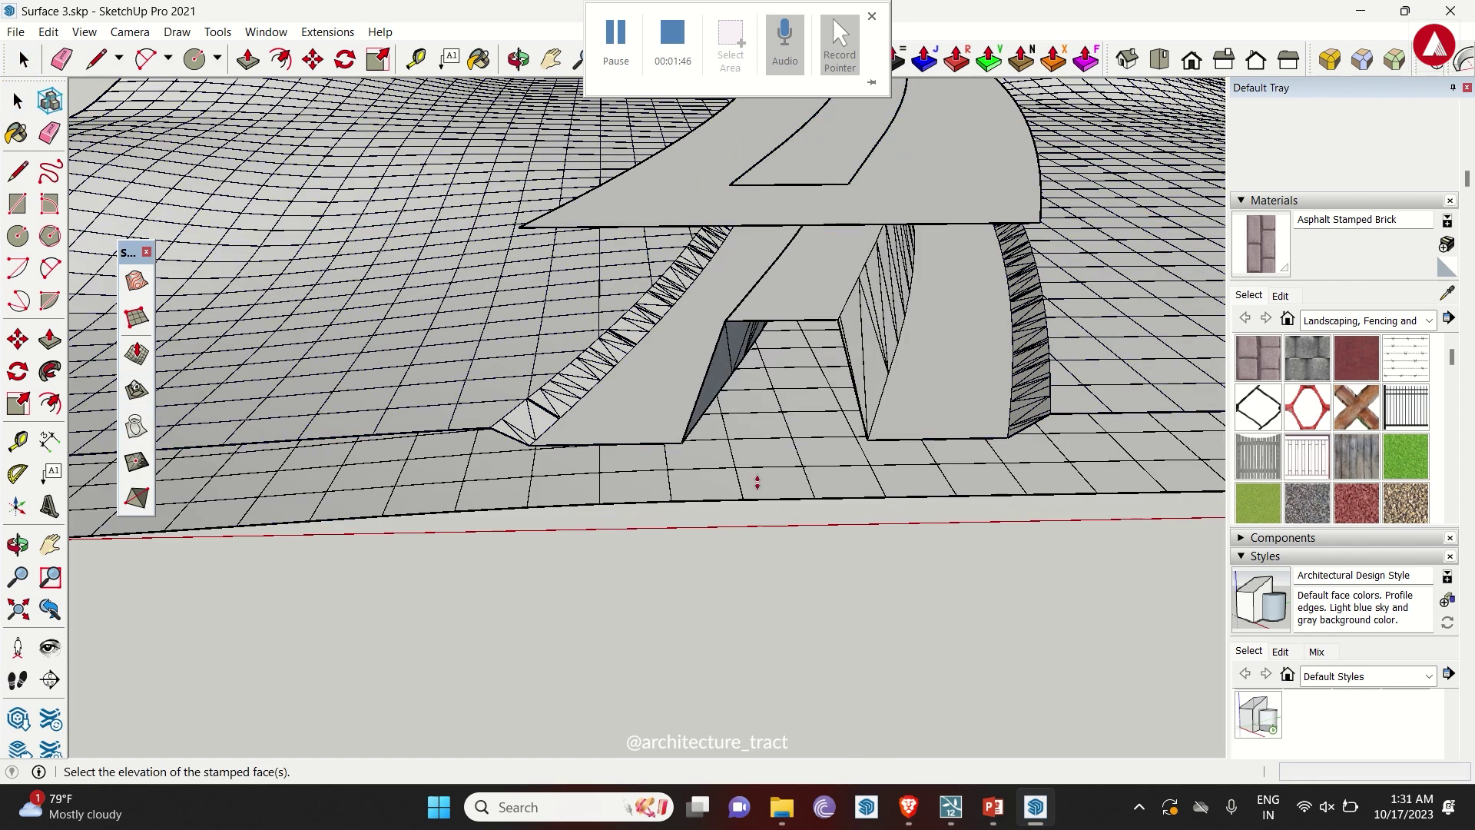
pyautogui.moveTo(965, 565); pyautogui.dragTo(919, 623, button='middle')
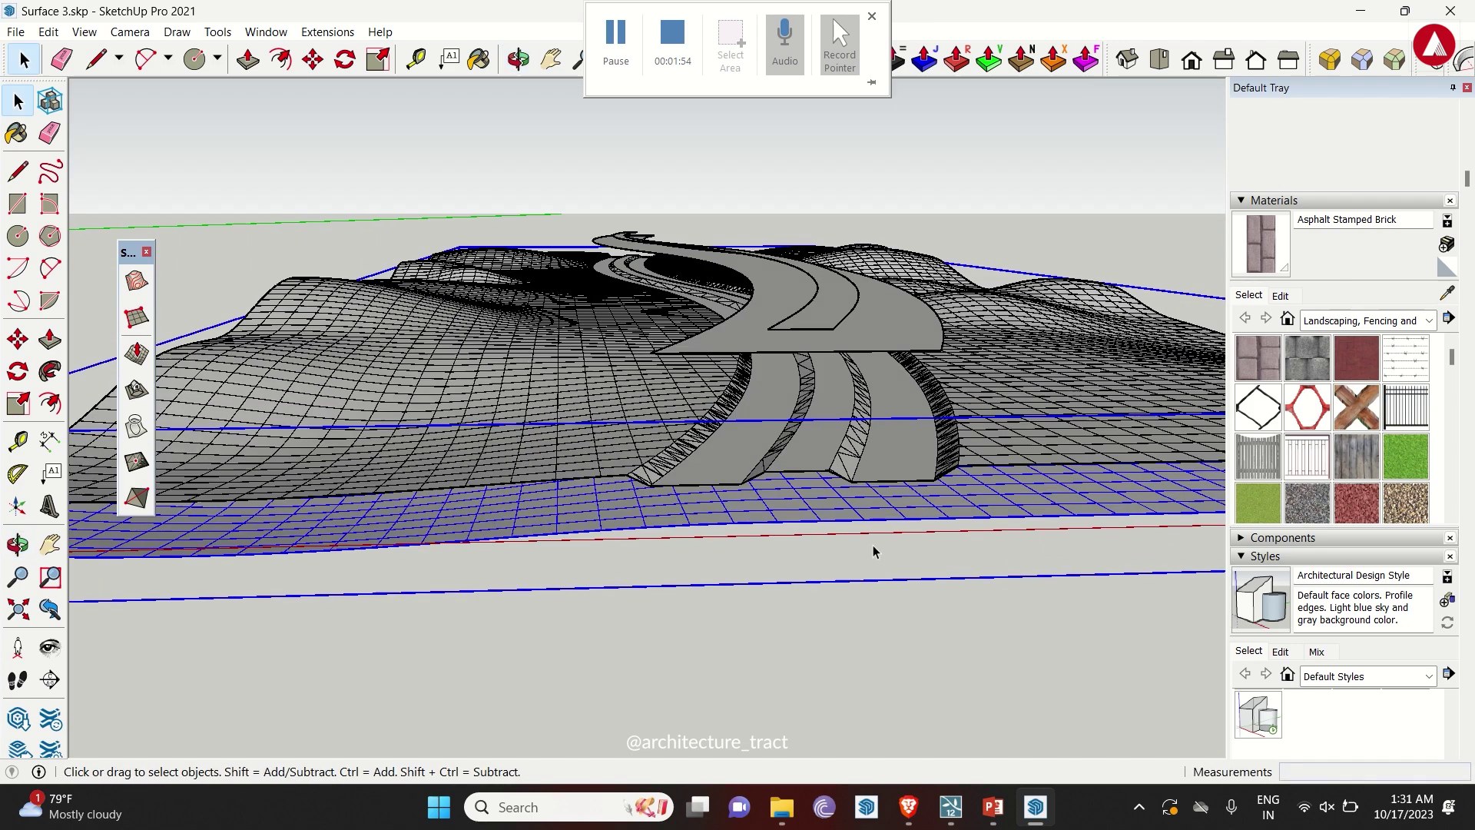
# - Copy the terrain up 3" with Move+Ctrl and stamp the road into that copy
pyautogui.press('m')
pyautogui.press('ctrl')
pyautogui.click(876, 522)
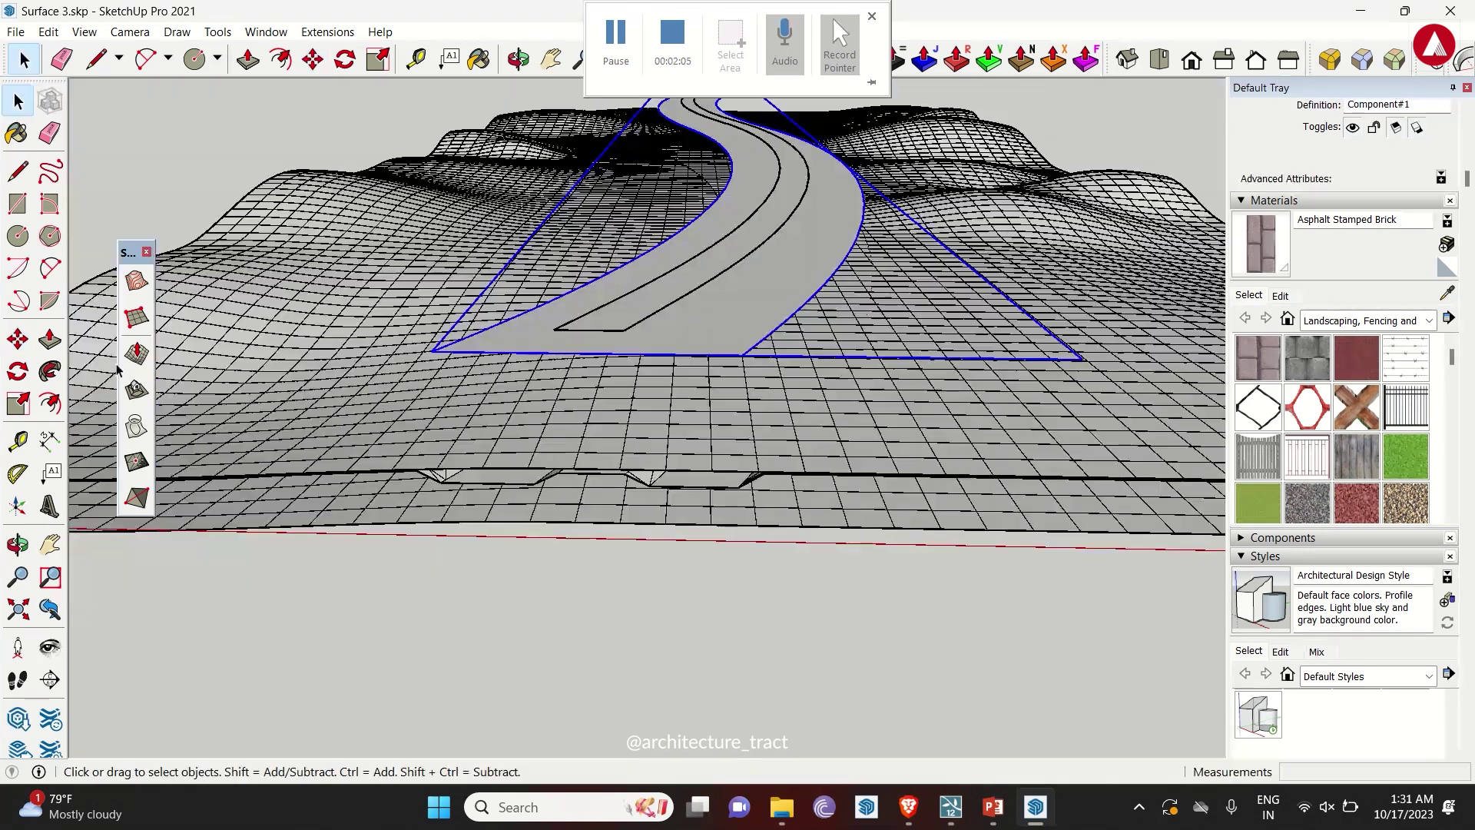
pyautogui.click(136, 390)
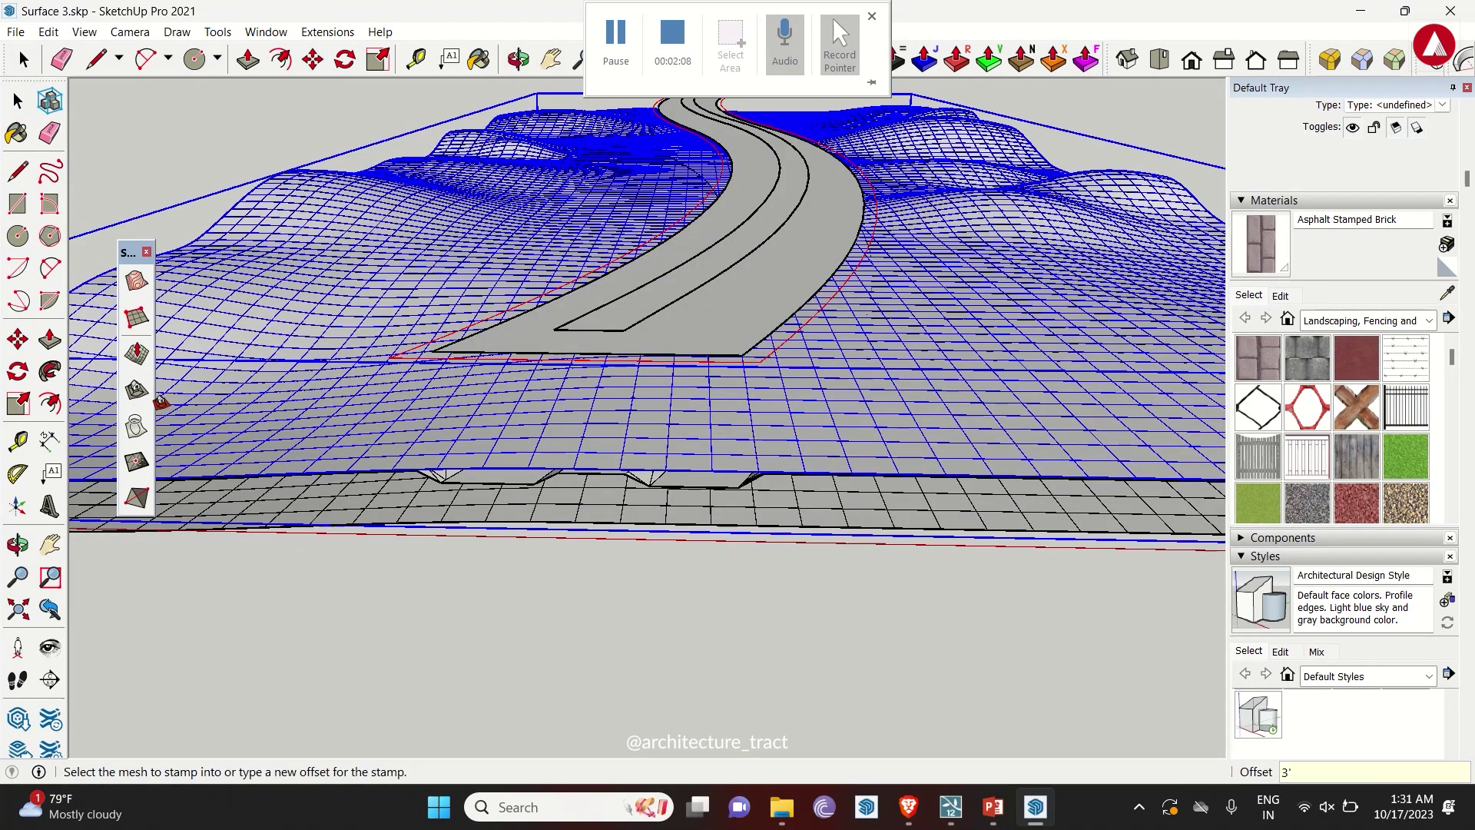
pyautogui.click(454, 467)
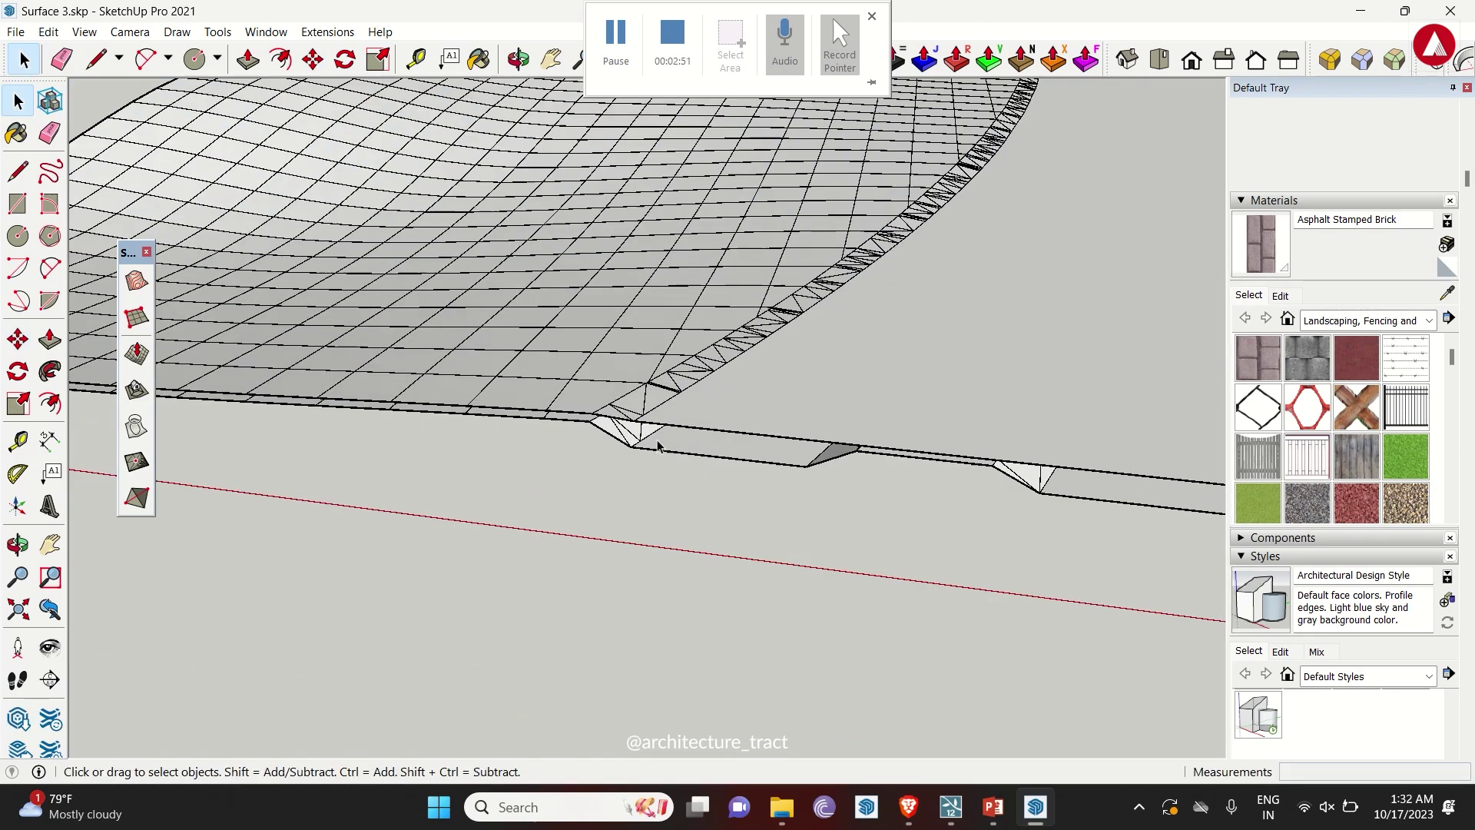
# - Copy the stamped mesh's bottom edges downward with Move+Ctrl
pyautogui.click(618, 431)
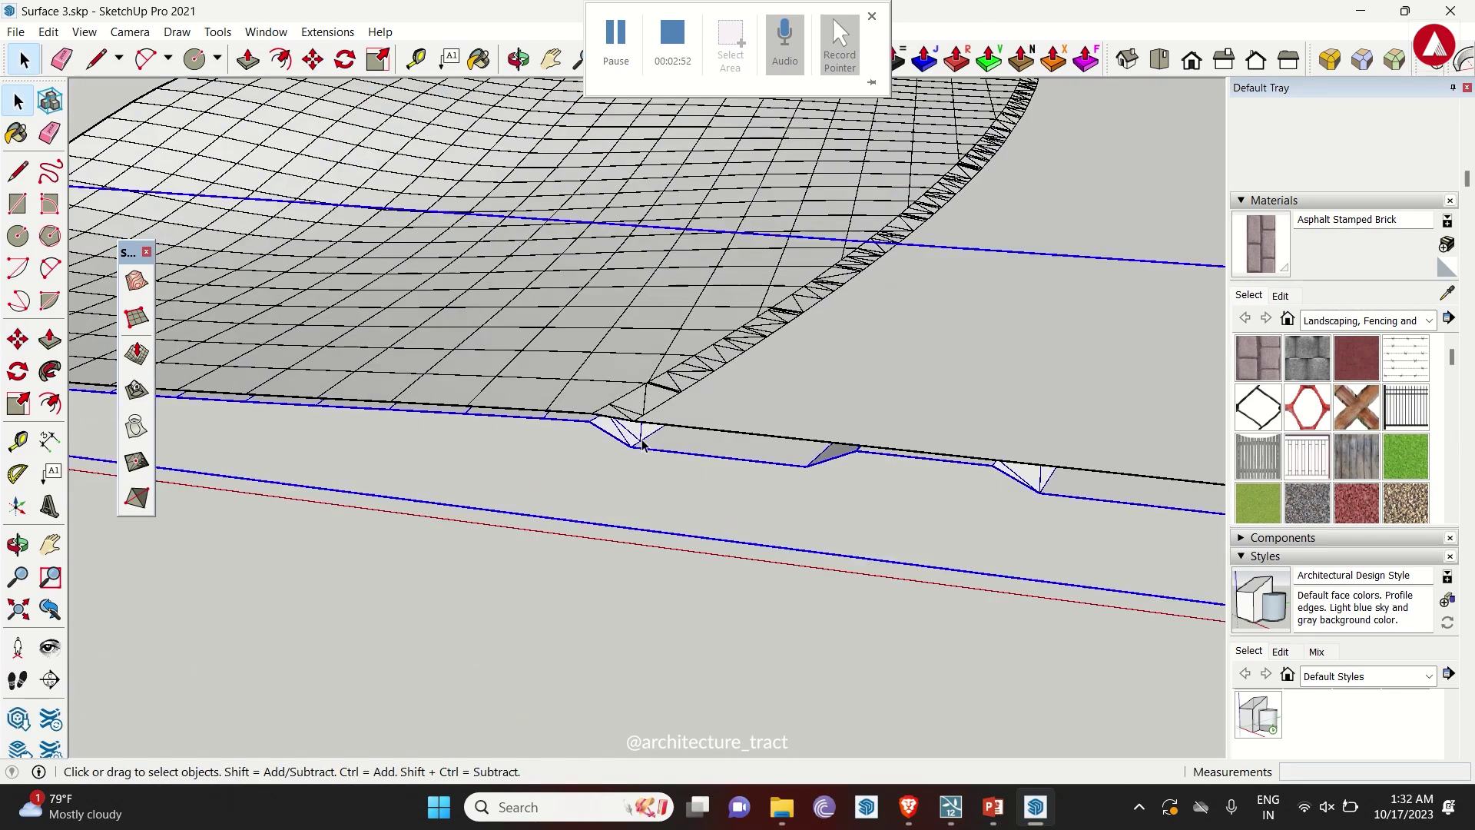
pyautogui.scroll(3, 615, 441)
pyautogui.click(653, 480)
pyautogui.press('ctrl')
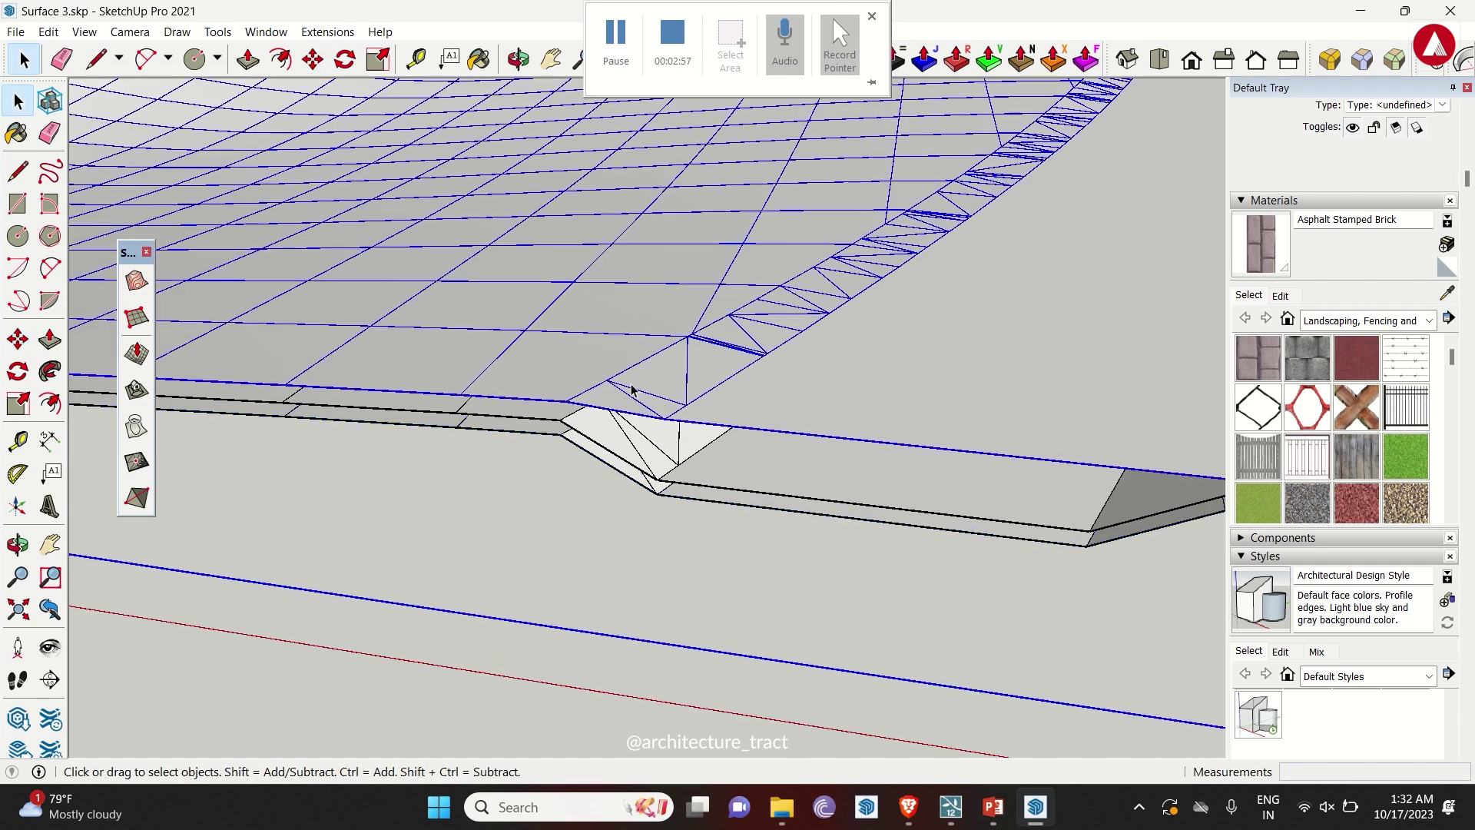
# - Paint the terrain's top surface with Groundcover Sand Smooth
pyautogui.press('b')
pyautogui.scroll(-5, 1323, 419)
pyautogui.scroll(-3, 1323, 419)
pyautogui.click(1323, 418)
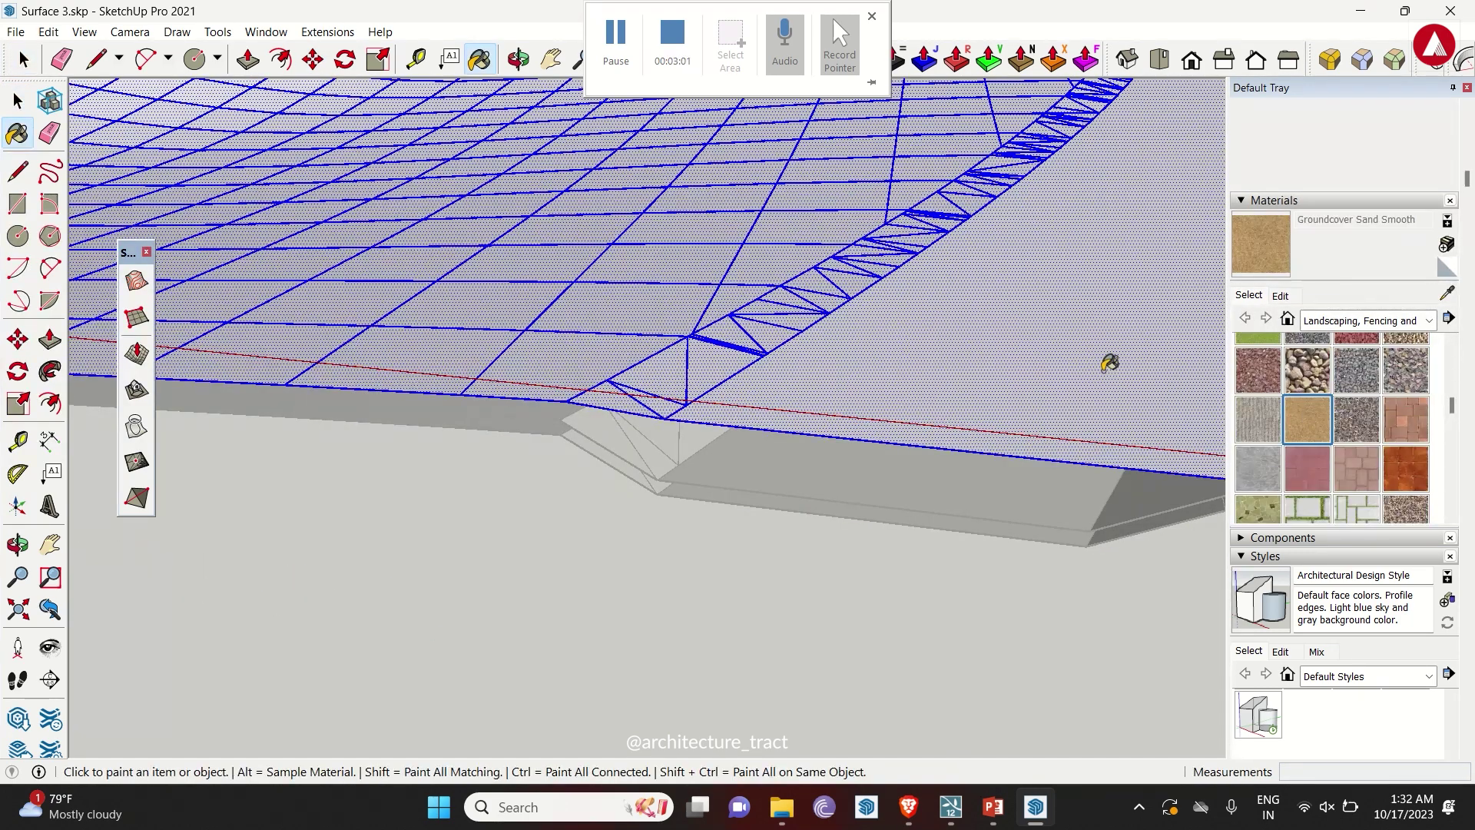
pyautogui.click(615, 307)
pyautogui.press('space')
pyautogui.click(692, 558)
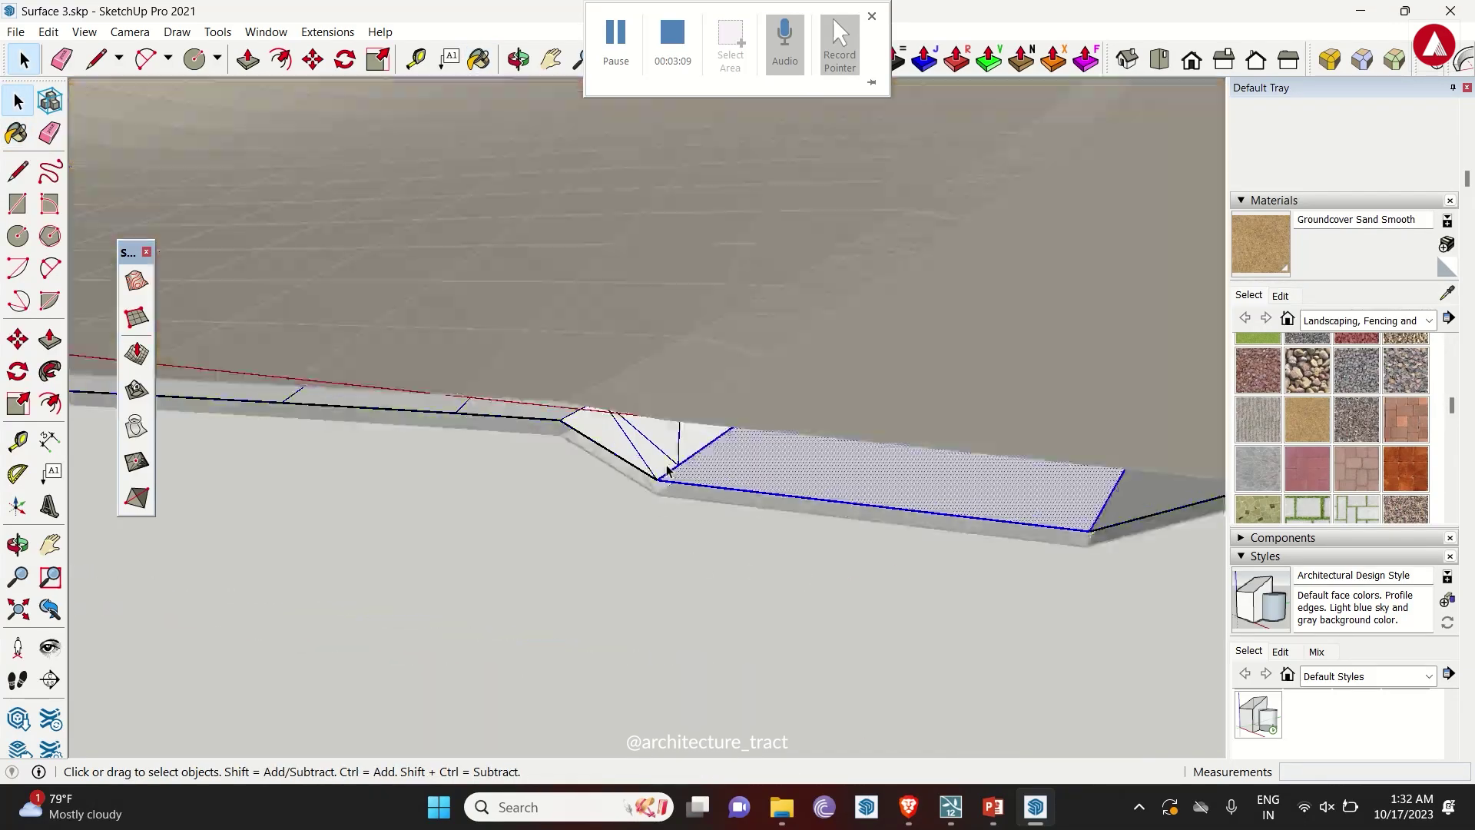
# - Paint the terrain sides with Grass Light Green and Vegetation Blur 01
pyautogui.press('b')
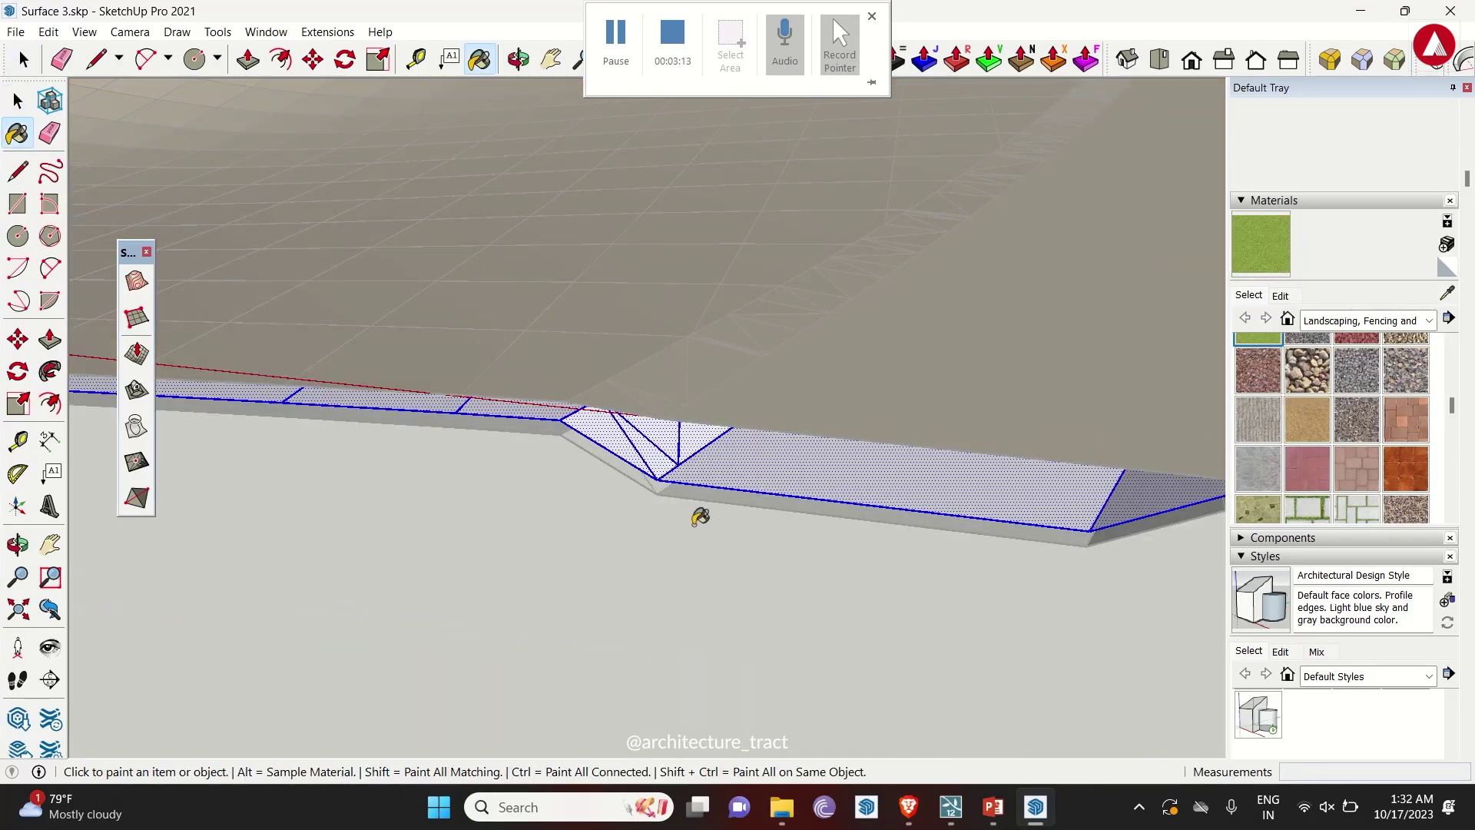
pyautogui.click(836, 480)
pyautogui.press('space')
pyautogui.moveTo(836, 480)
pyautogui.mouseDown(button='middle')
pyautogui.moveTo(807, 277)
pyautogui.moveTo(729, 432)
pyautogui.mouseUp(button='middle')
pyautogui.press('b')
pyautogui.scroll(-2, 1383, 461)
pyautogui.click(1390, 474)
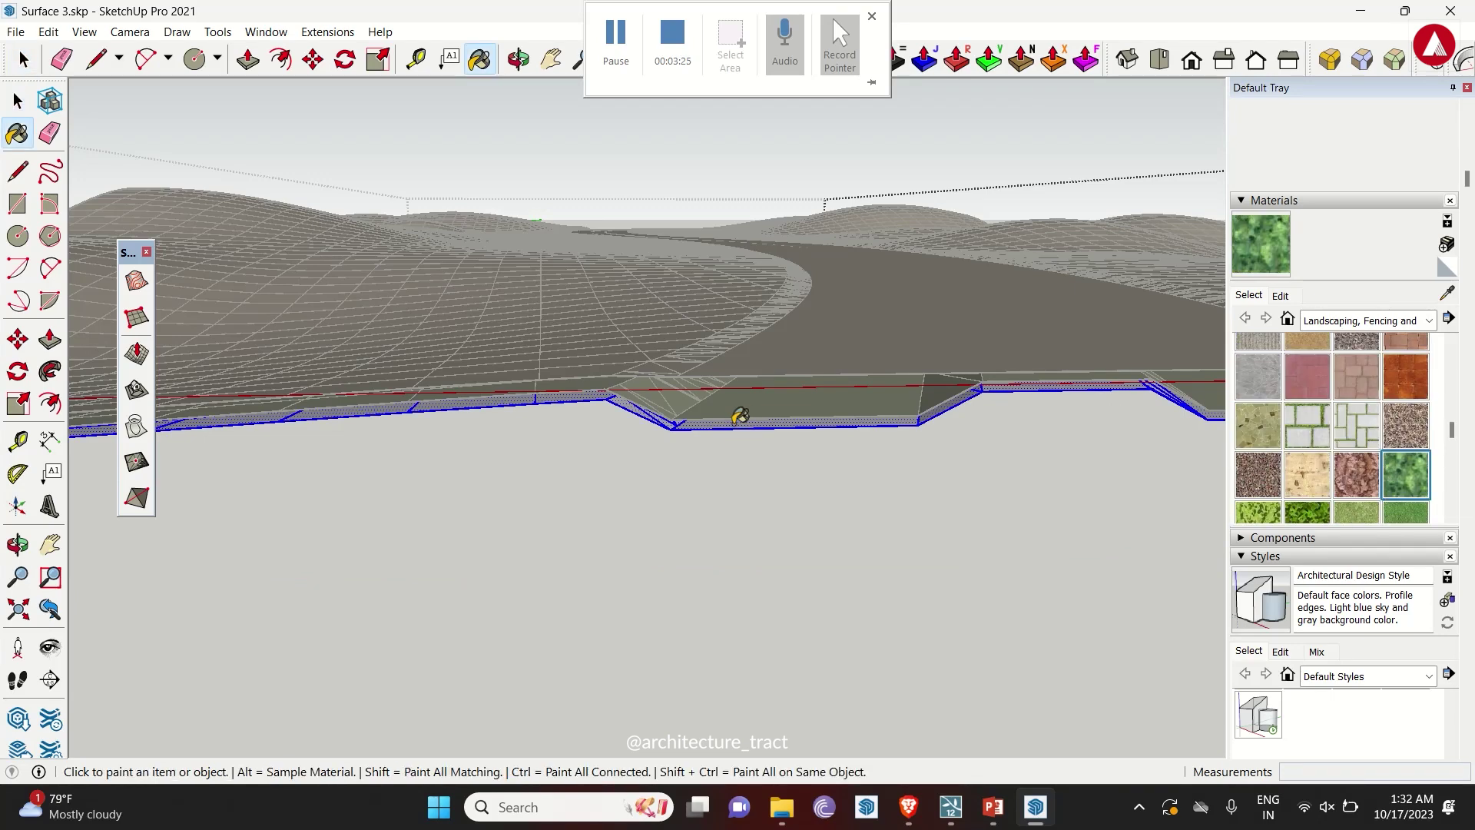
pyautogui.press('space')
pyautogui.press('Escape')
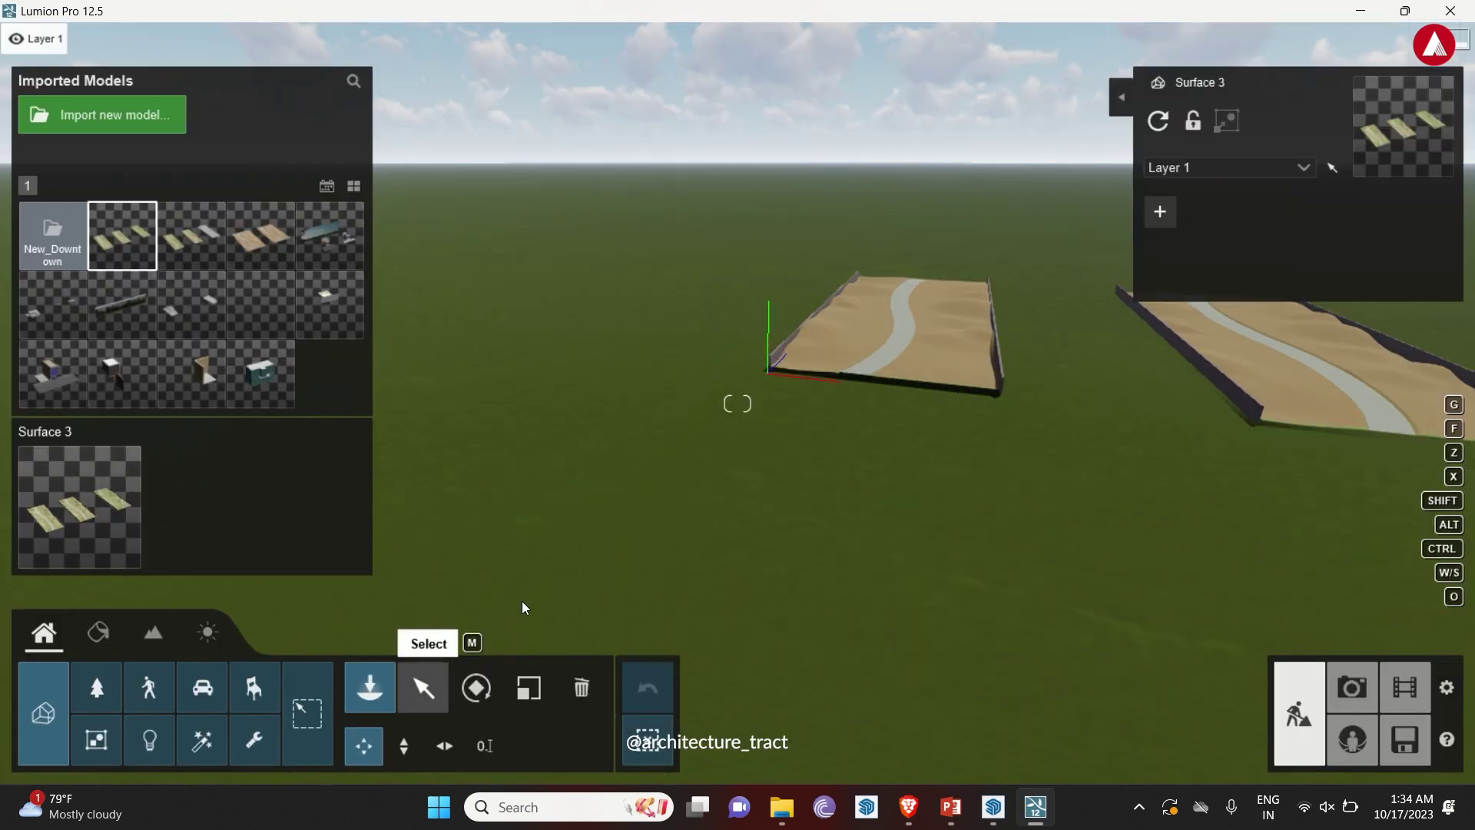
# - In Lumion, select the sand terrain surface in the Material editor and open a material category
pyautogui.press('m')
pyautogui.press('w')
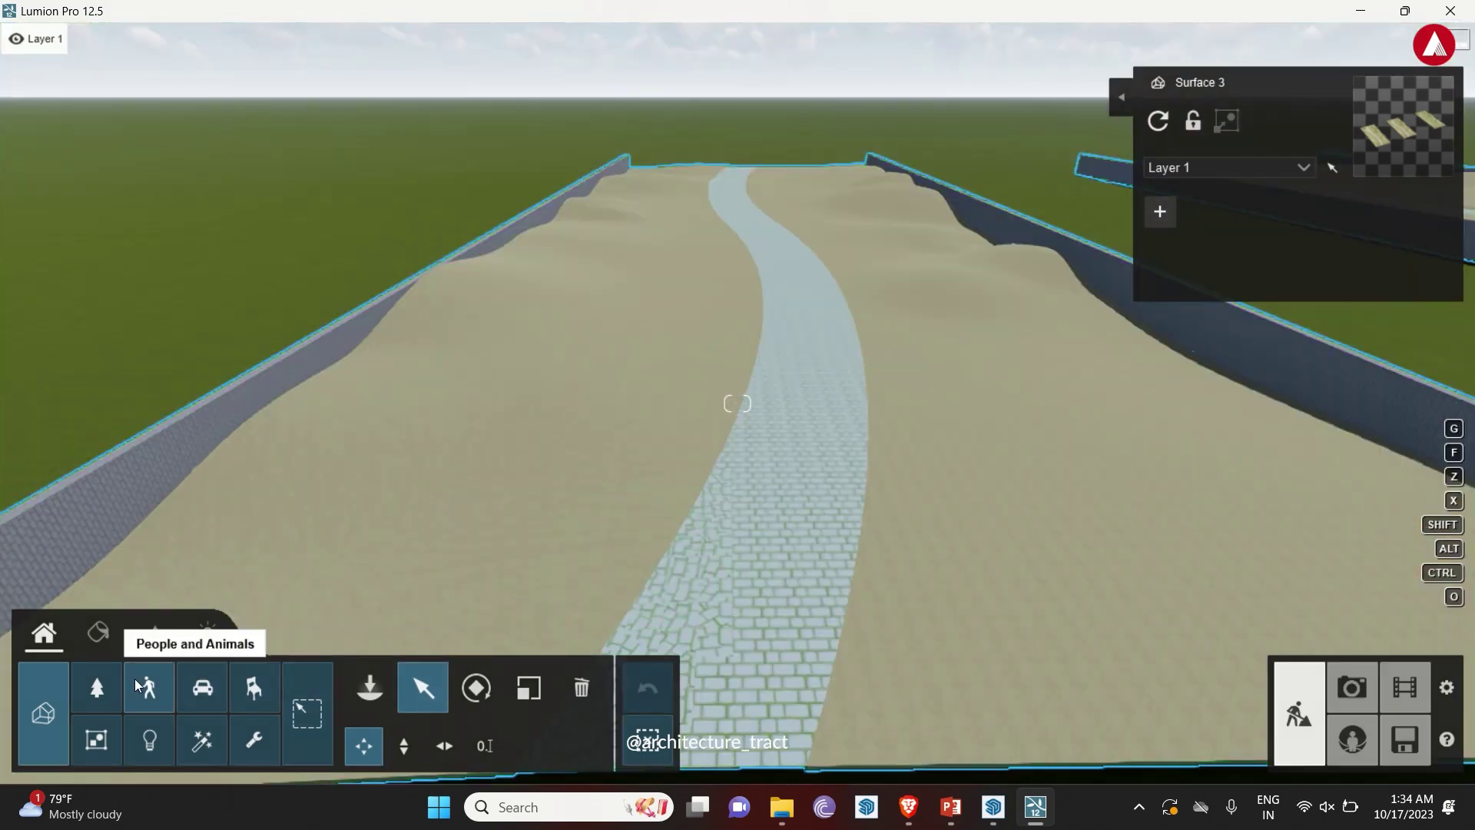
pyautogui.click(97, 632)
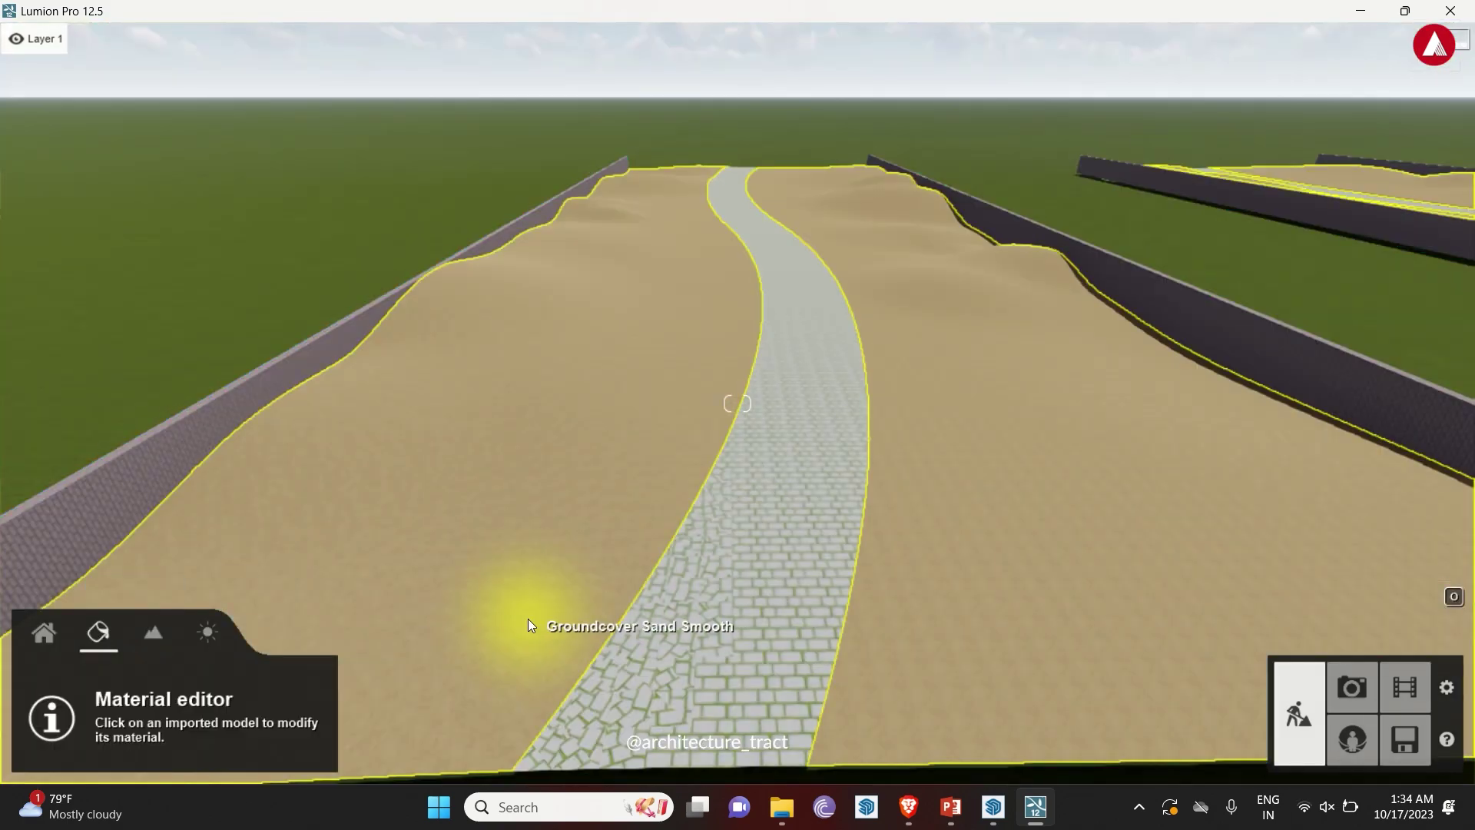
pyautogui.click(527, 611)
pyautogui.click(146, 291)
# - Give the sand terrain and the winding path an Evermotion sand material
pyautogui.click(164, 323)
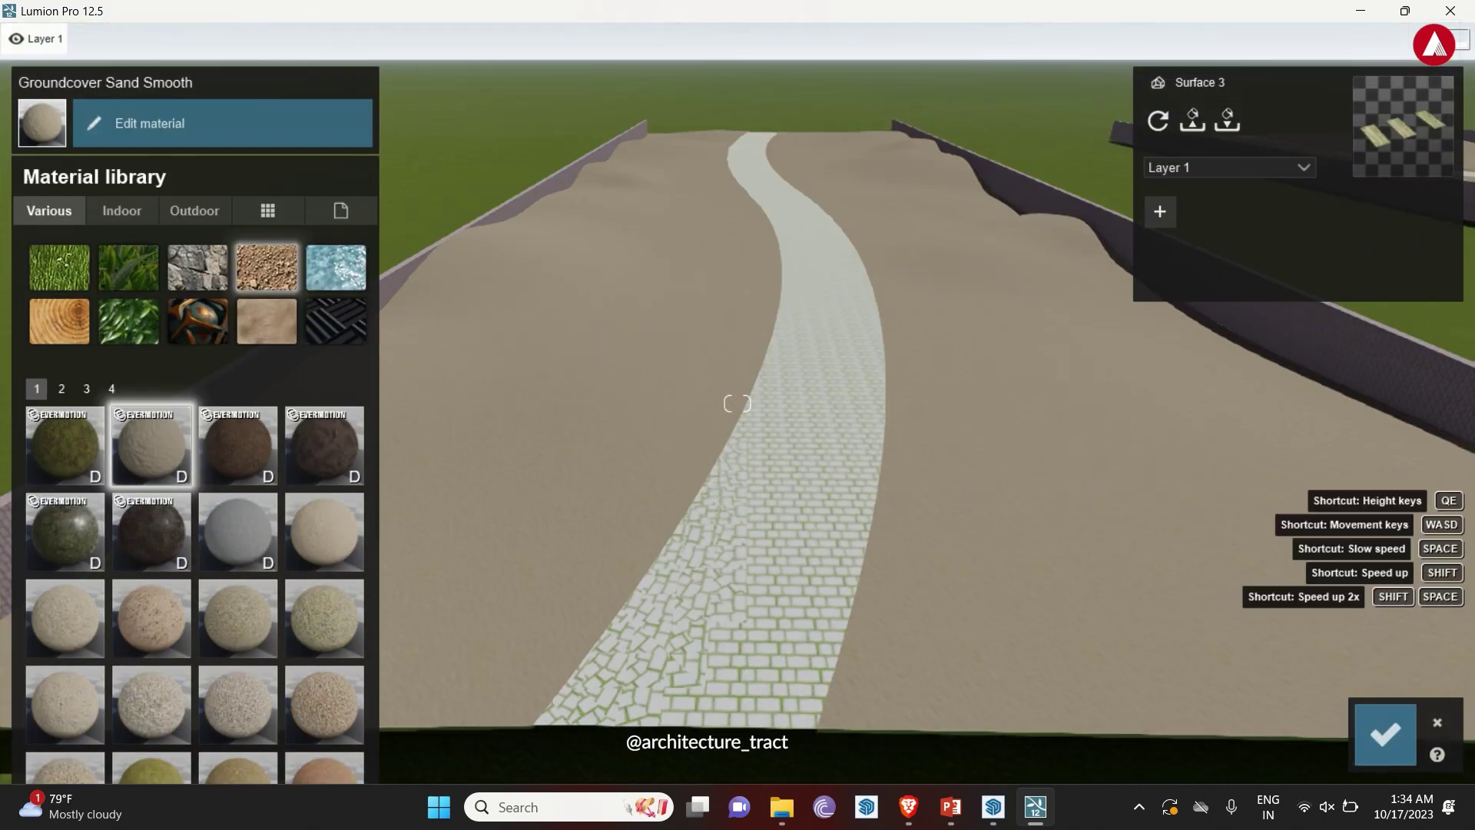
pyautogui.press('w')
pyautogui.click(957, 521)
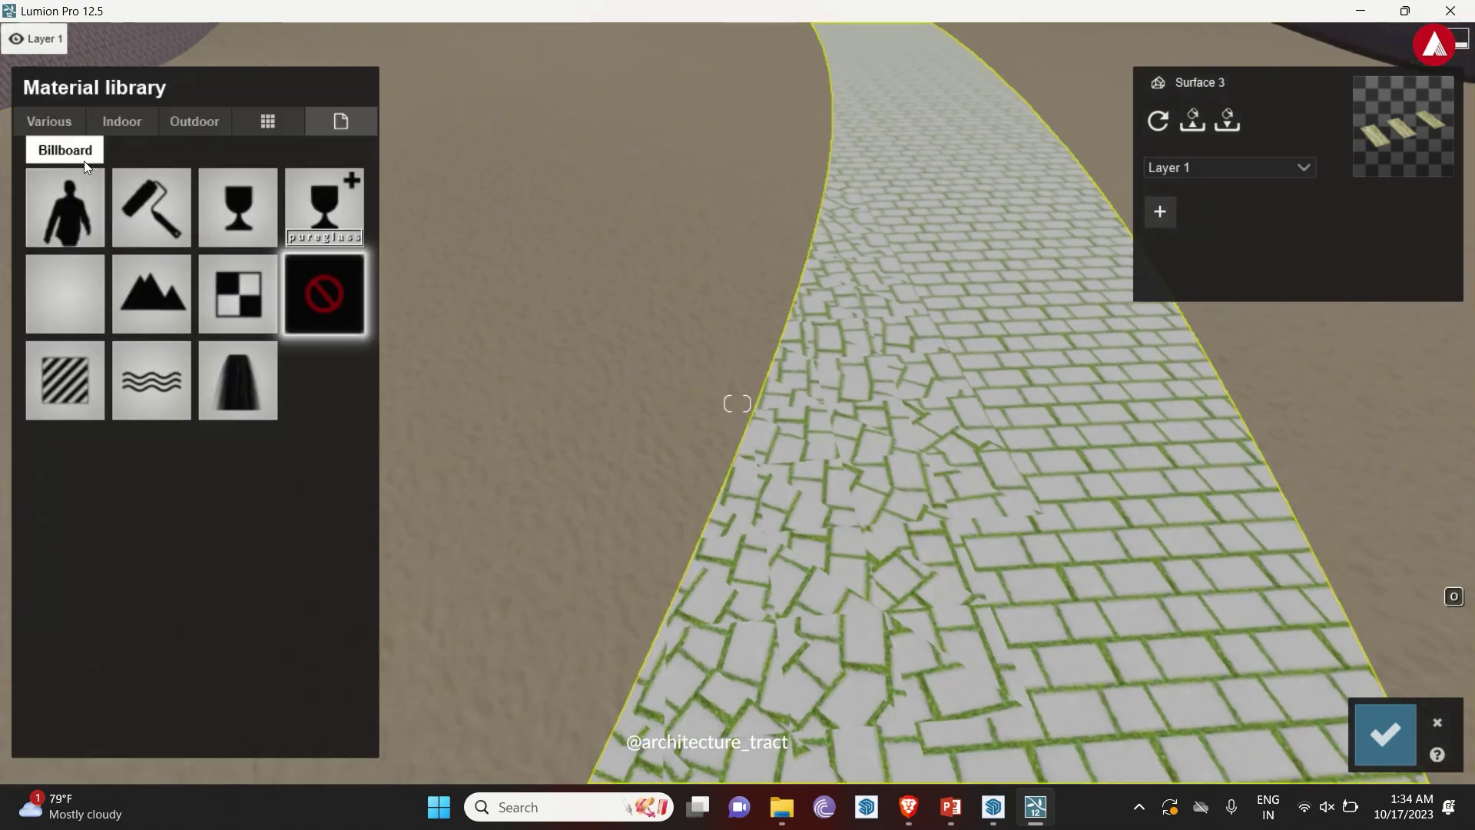
pyautogui.click(178, 338)
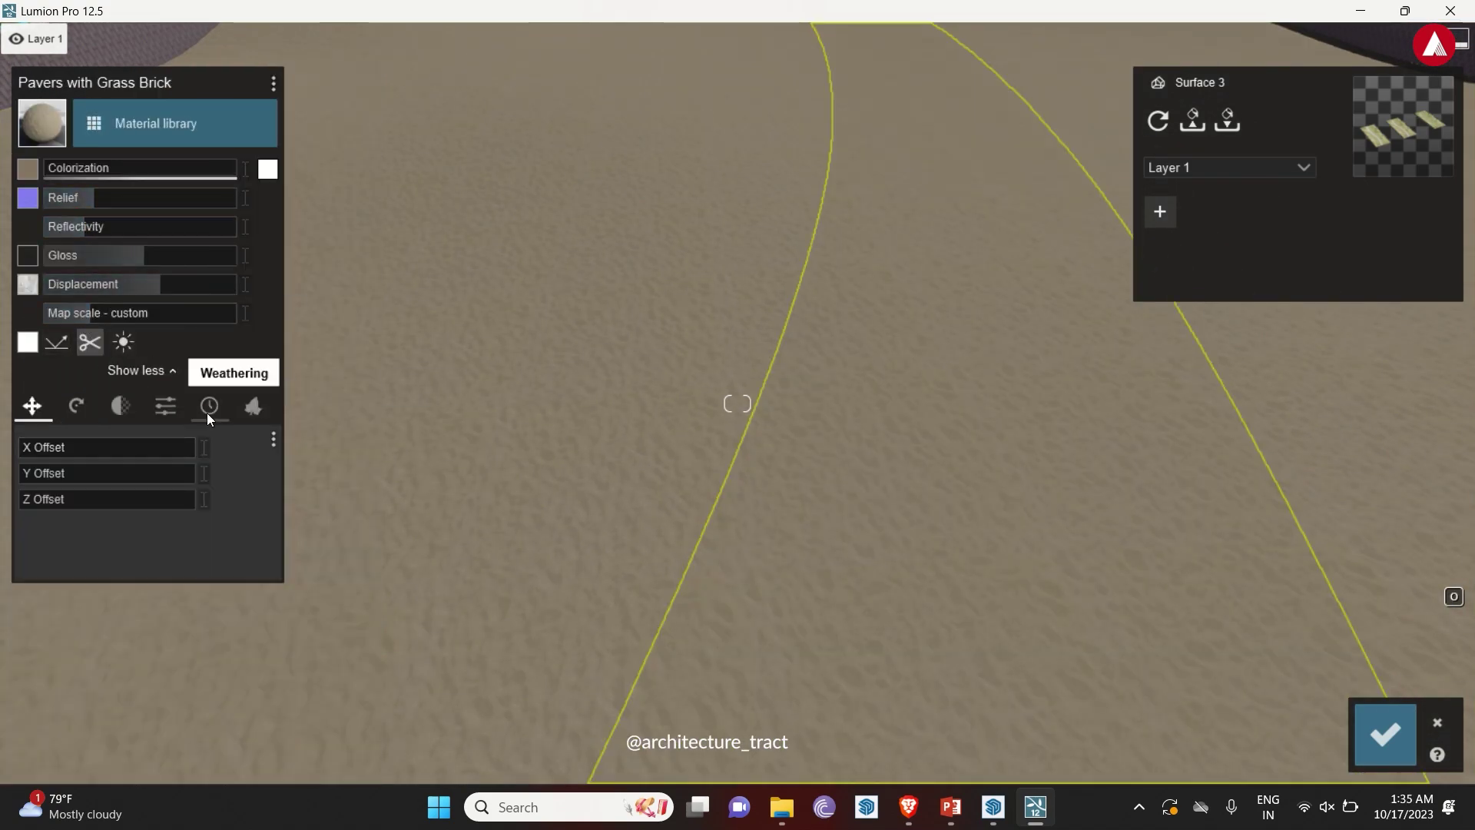
pyautogui.click(207, 413)
# - Cover the ground with Various > 3D grass > Wild Grass 02 and raise its Grass size
pyautogui.moveTo(538, 499); pyautogui.dragTo(551, 542, button='right')
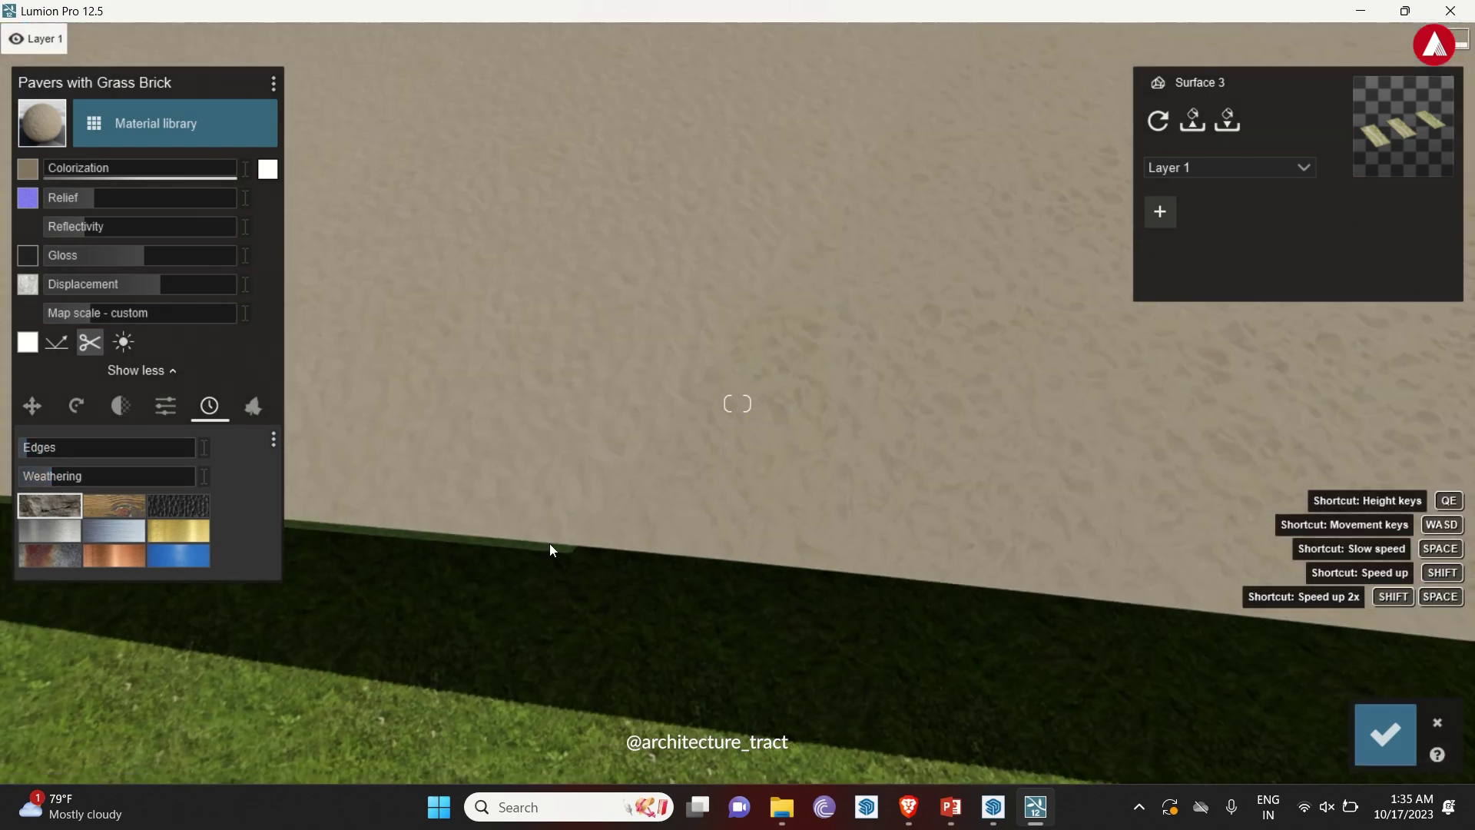
pyautogui.click(550, 546)
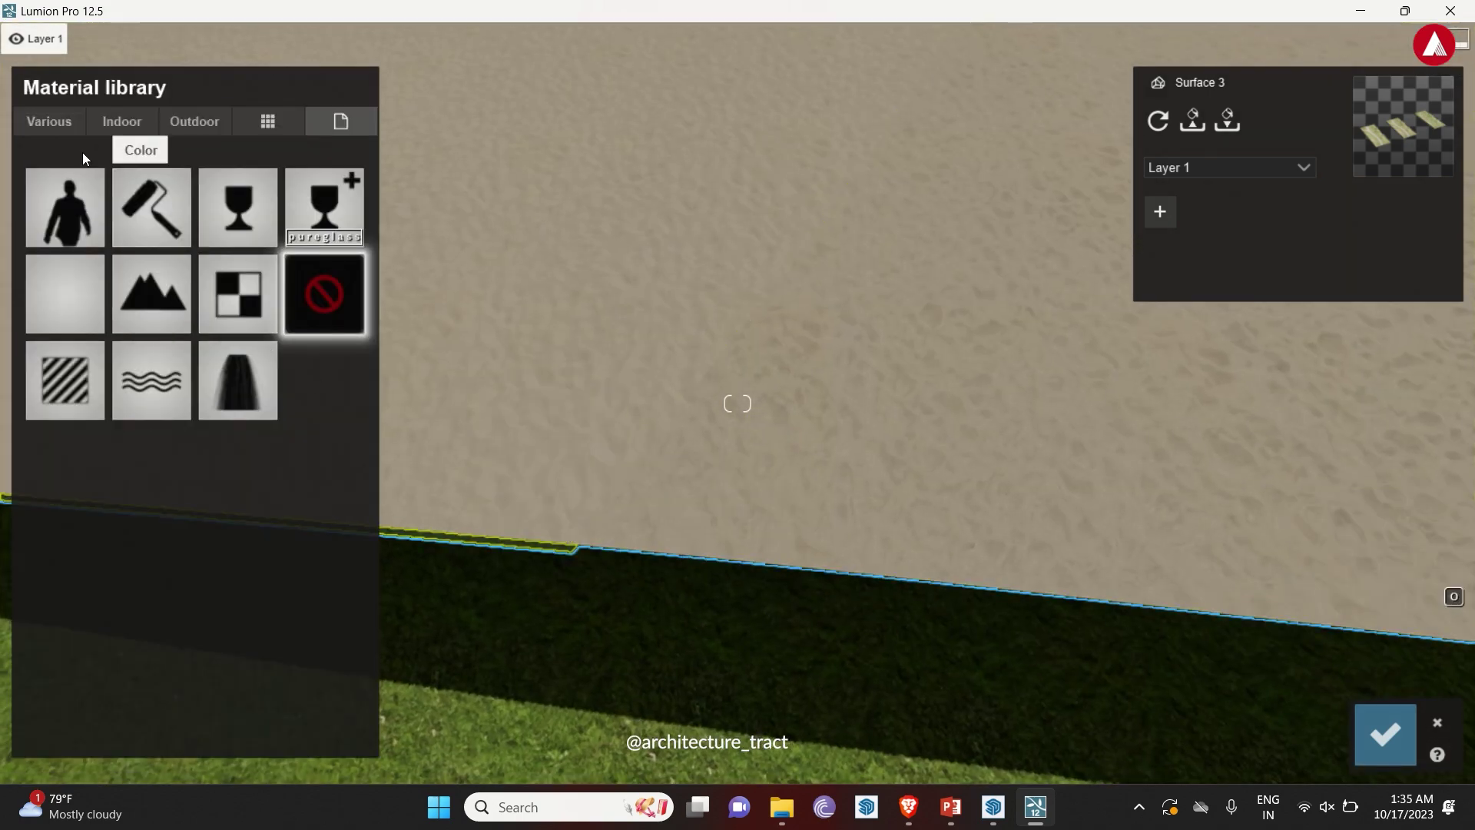
pyautogui.click(50, 121)
pyautogui.click(127, 181)
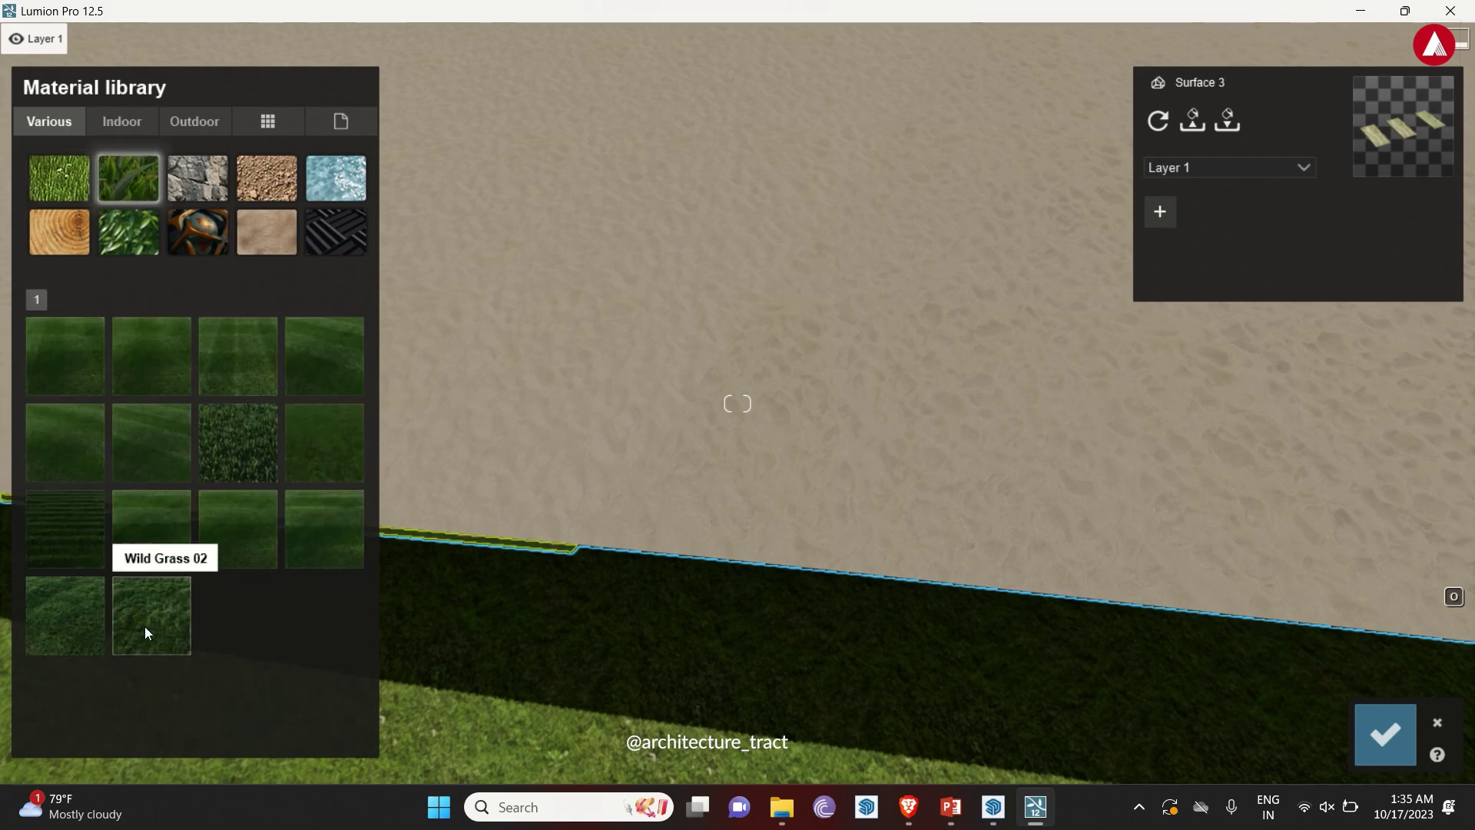
pyautogui.click(93, 603)
pyautogui.moveTo(385, 547); pyautogui.dragTo(9, 695, button='right')
pyautogui.click(160, 726)
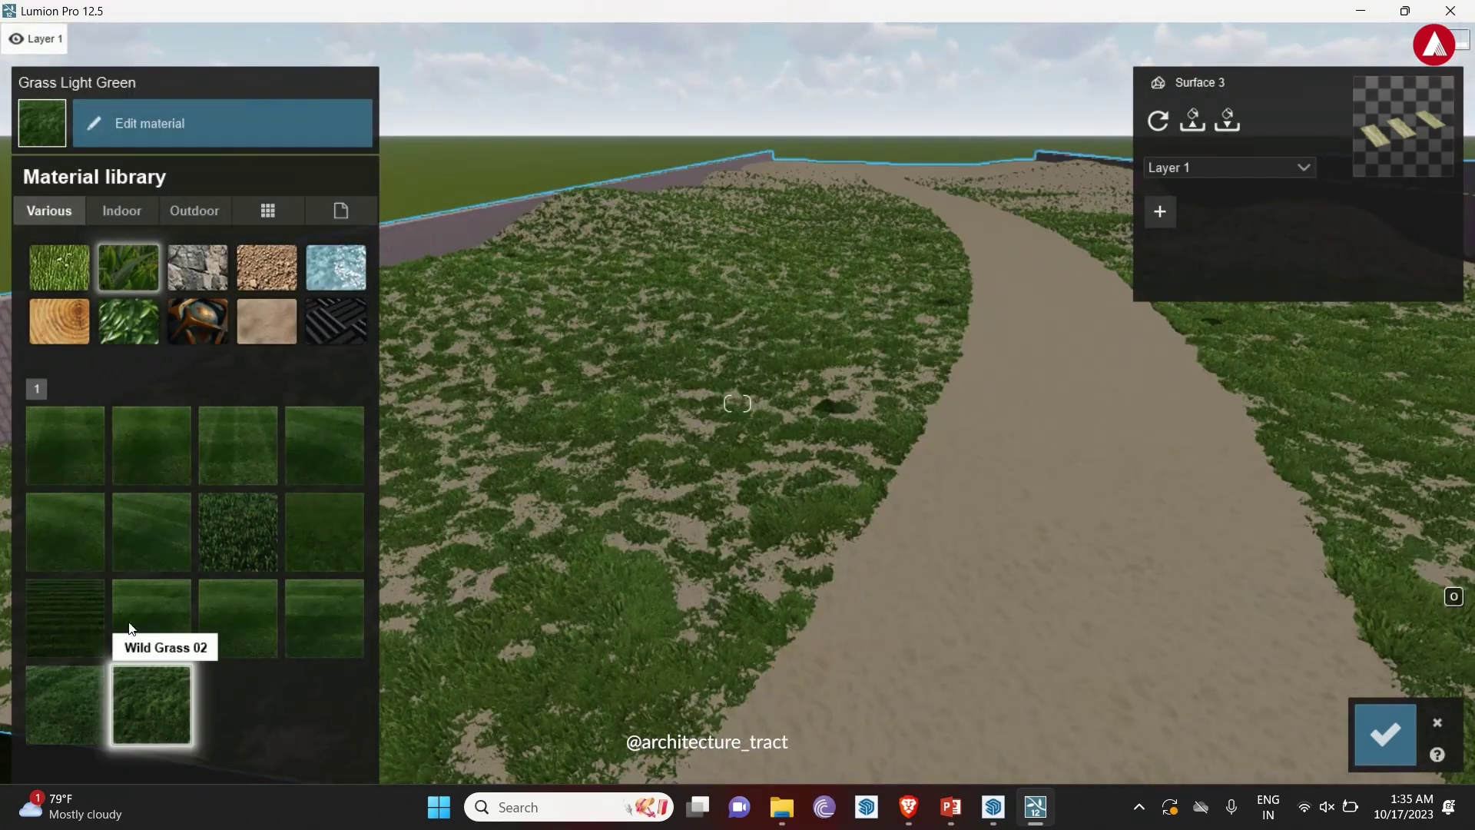
pyautogui.moveTo(107, 260); pyautogui.dragTo(117, 260)
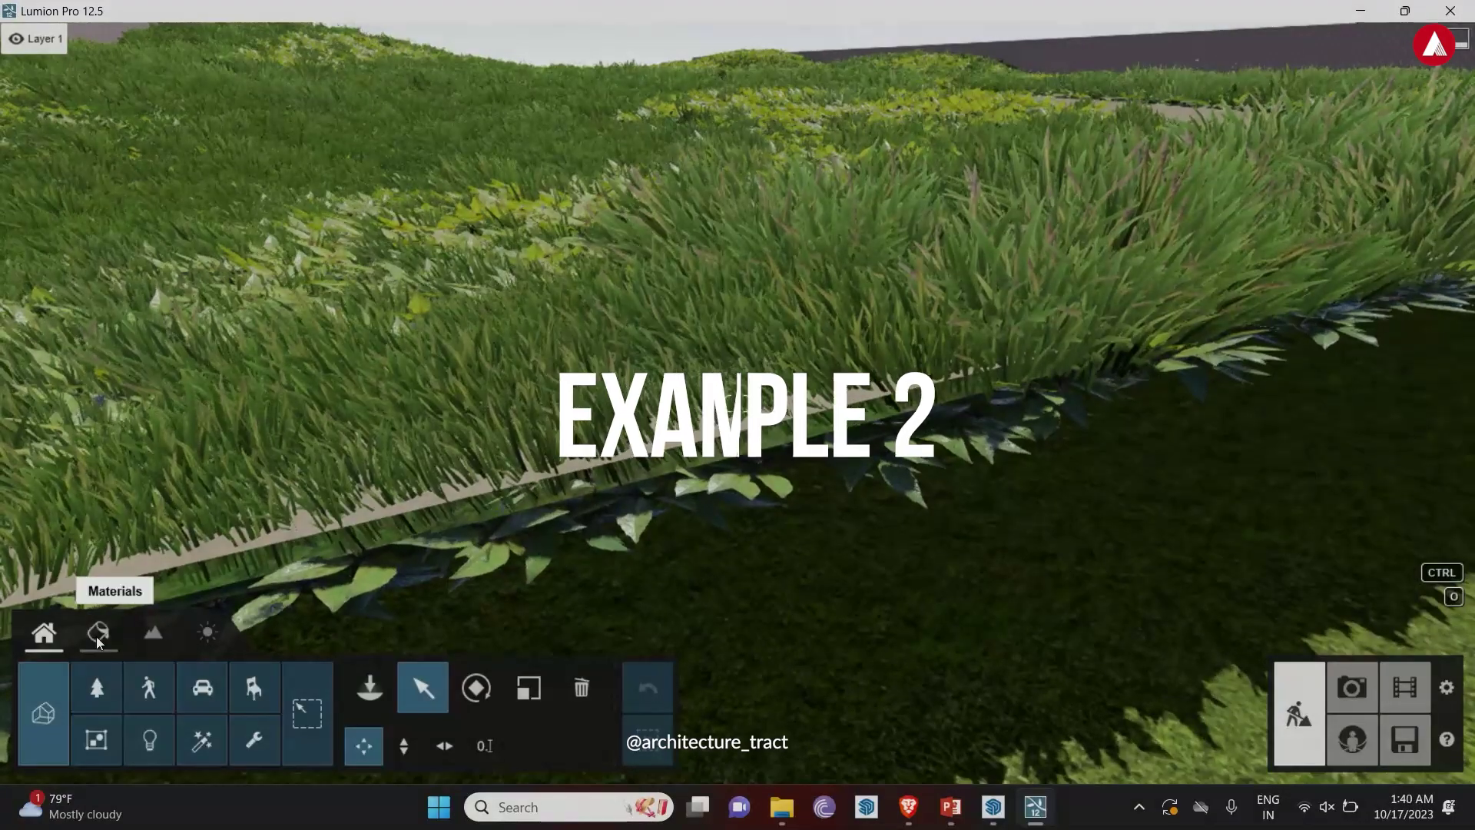
# - Apply the Custom > Landscape material to the leafy terrain wall and save it
pyautogui.click(509, 538)
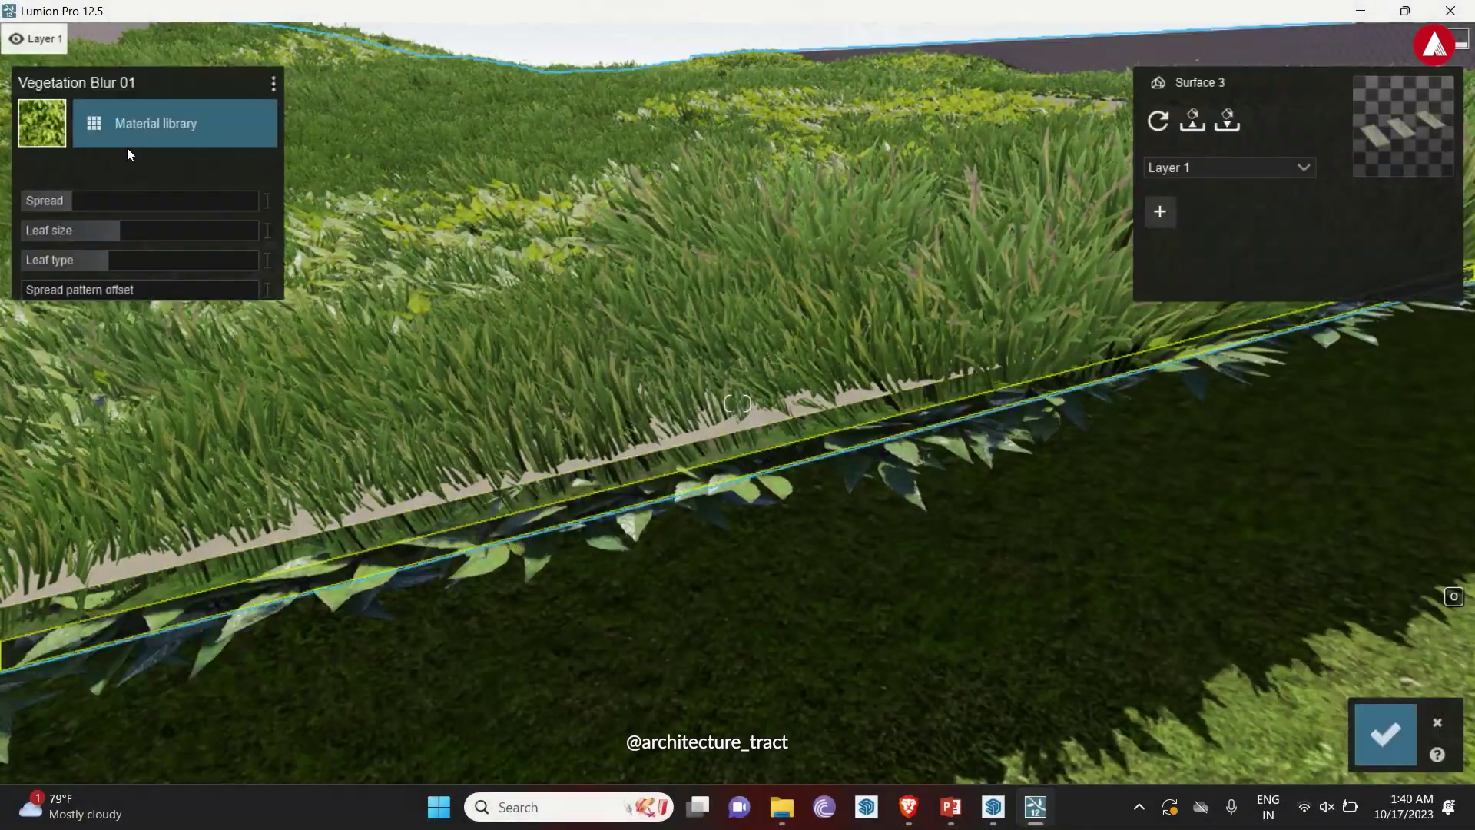
pyautogui.click(86, 125)
pyautogui.click(326, 215)
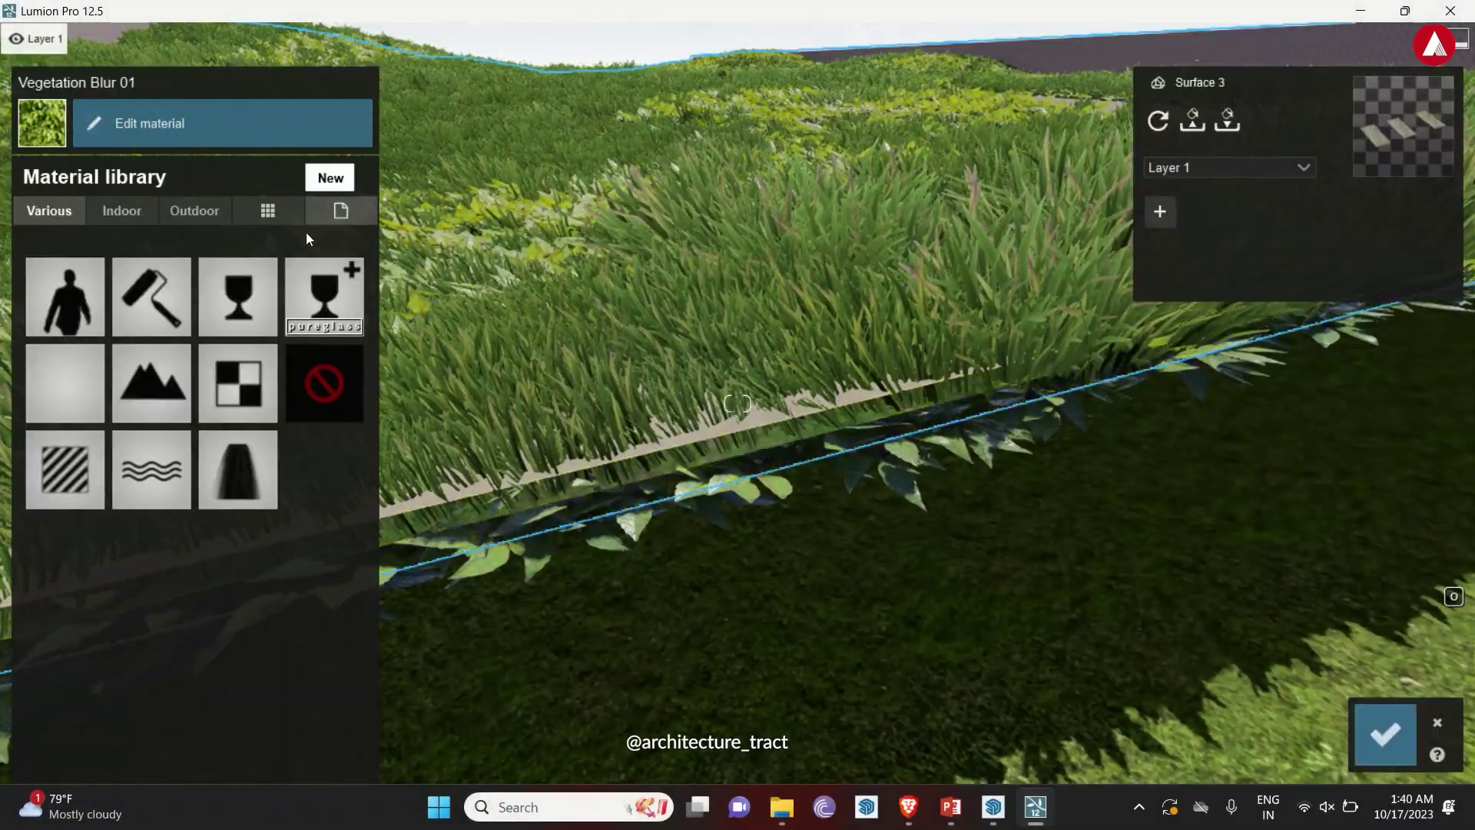
pyautogui.click(177, 397)
pyautogui.click(1385, 732)
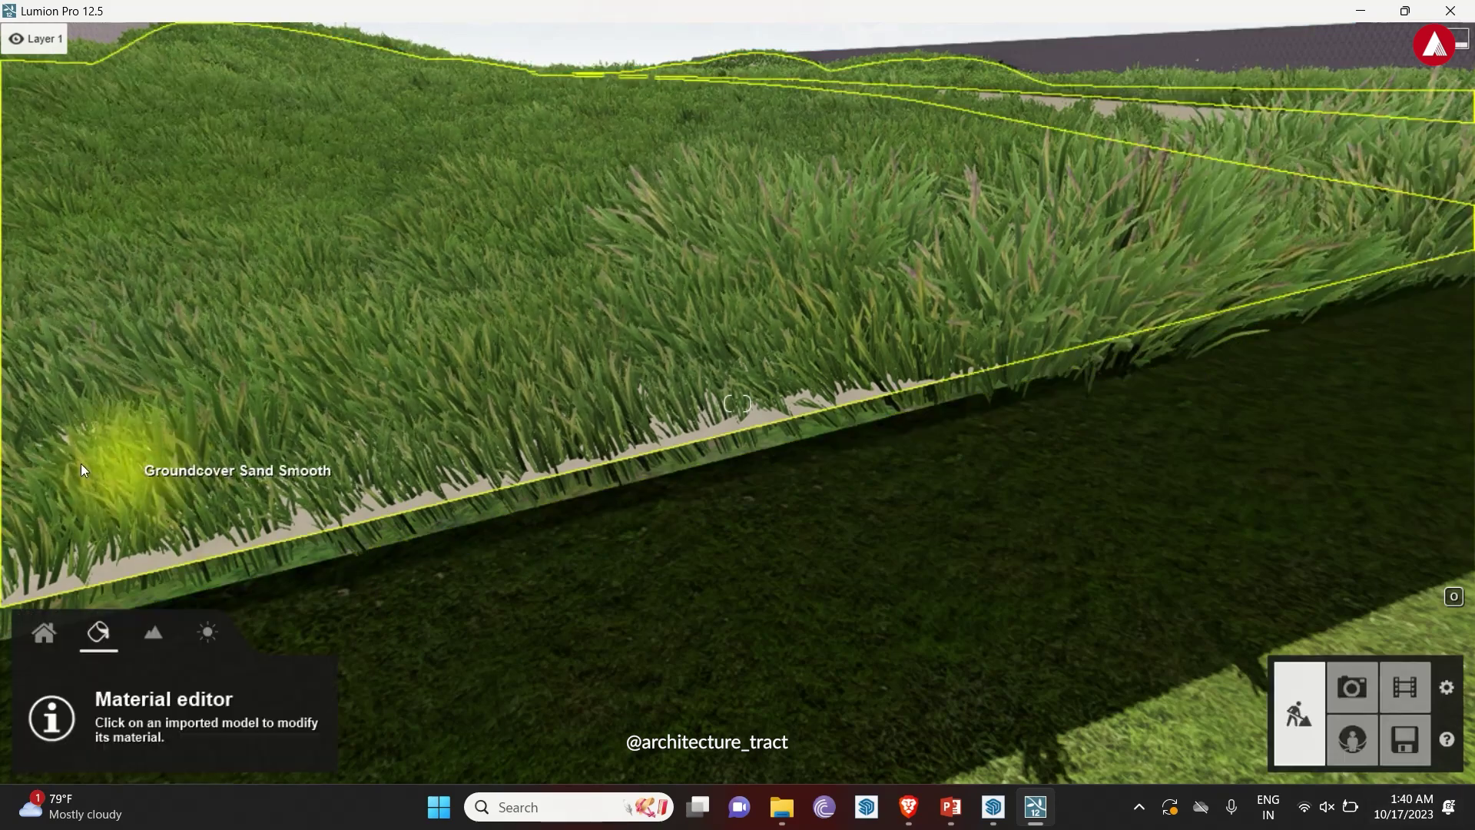
# - Turn on Landscape grass, raise Grass height to 4.0, and enlarge the Grass size
pyautogui.click(154, 632)
pyautogui.click(136, 726)
pyautogui.click(207, 713)
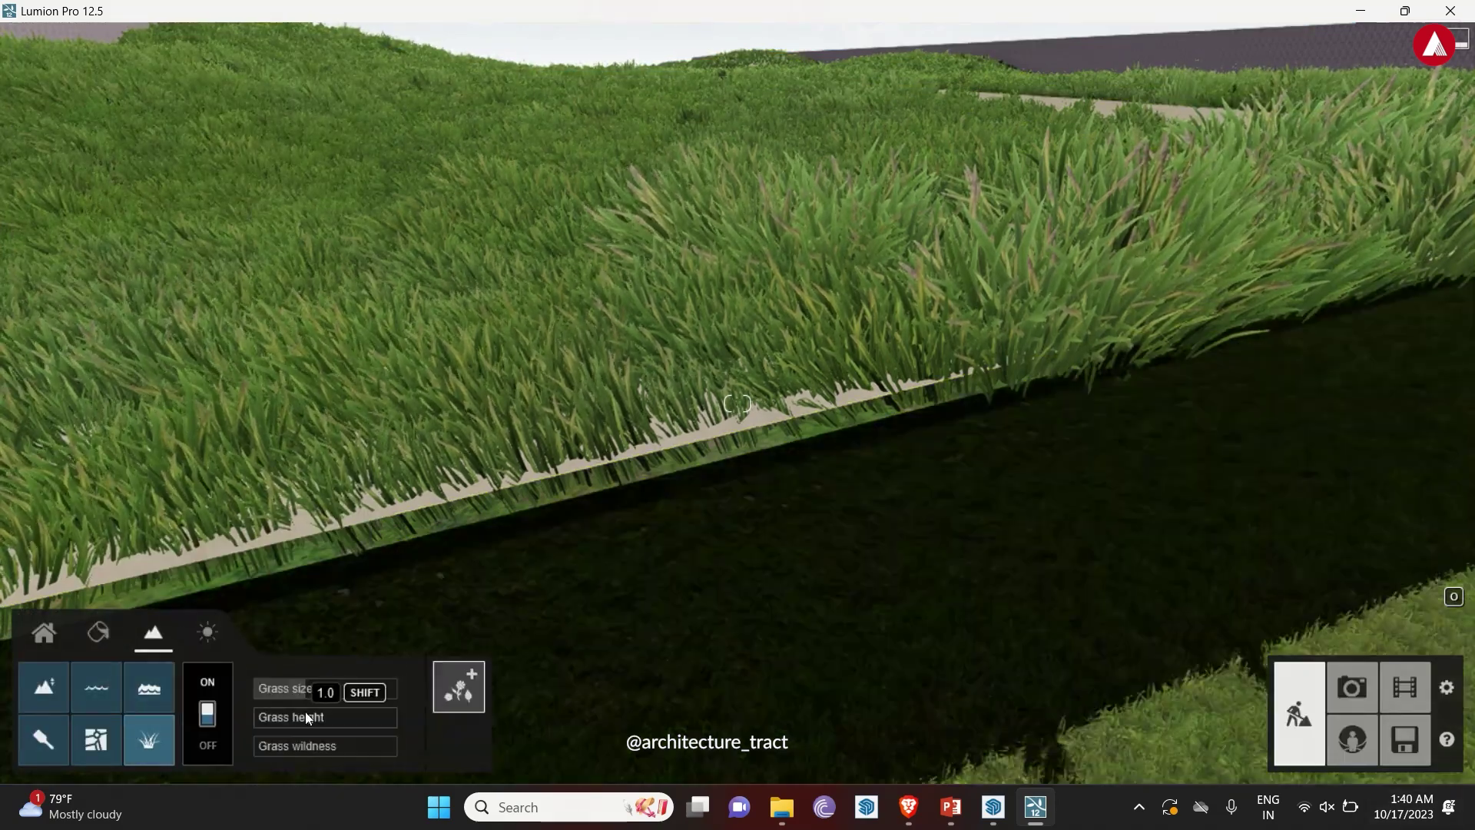
pyautogui.moveTo(344, 722); pyautogui.dragTo(404, 718)
pyautogui.moveTo(306, 688); pyautogui.dragTo(335, 689)
pyautogui.moveTo(335, 689); pyautogui.dragTo(335, 538, button='right')
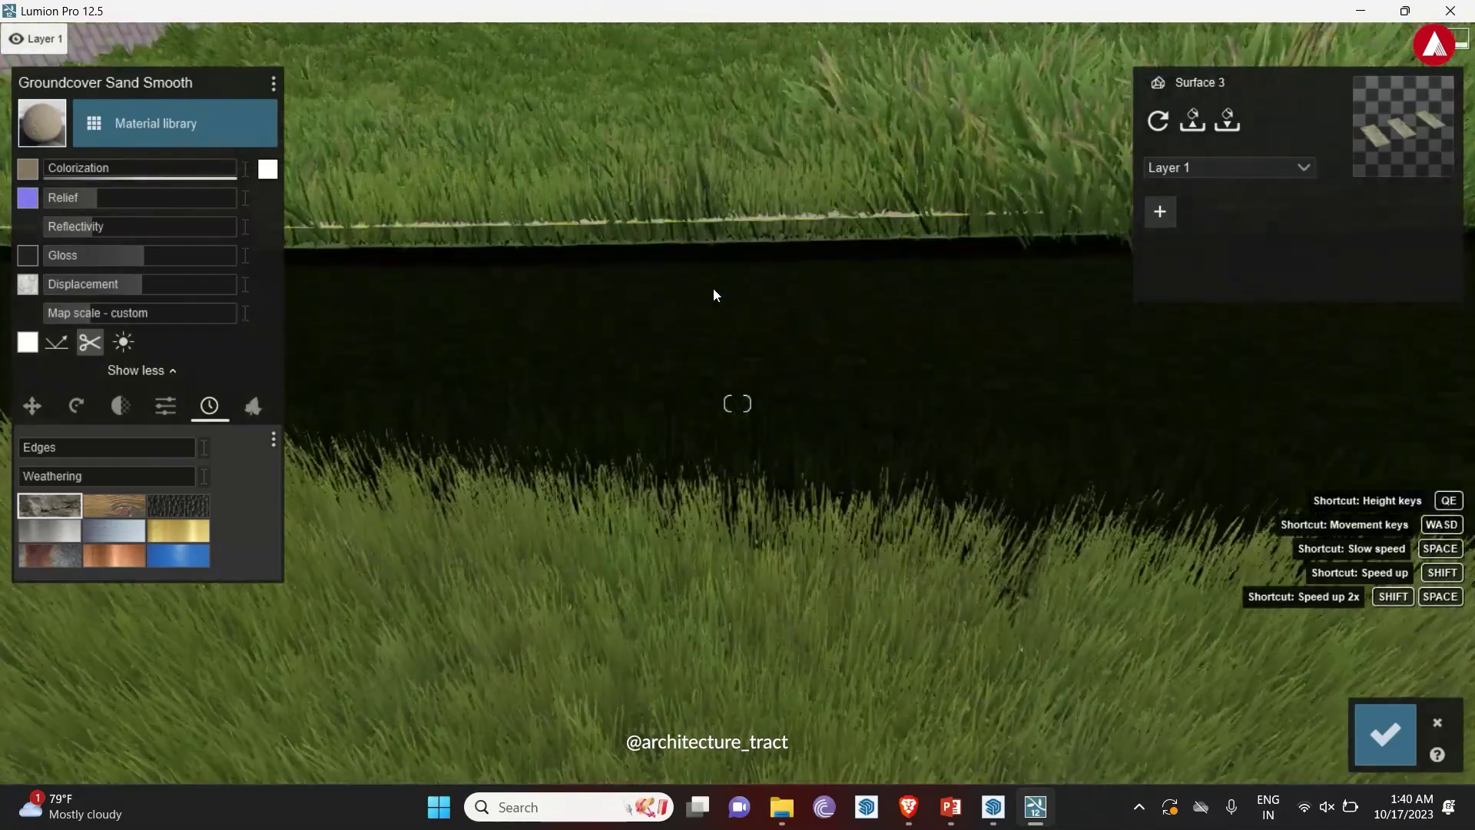
pyautogui.click(729, 302)
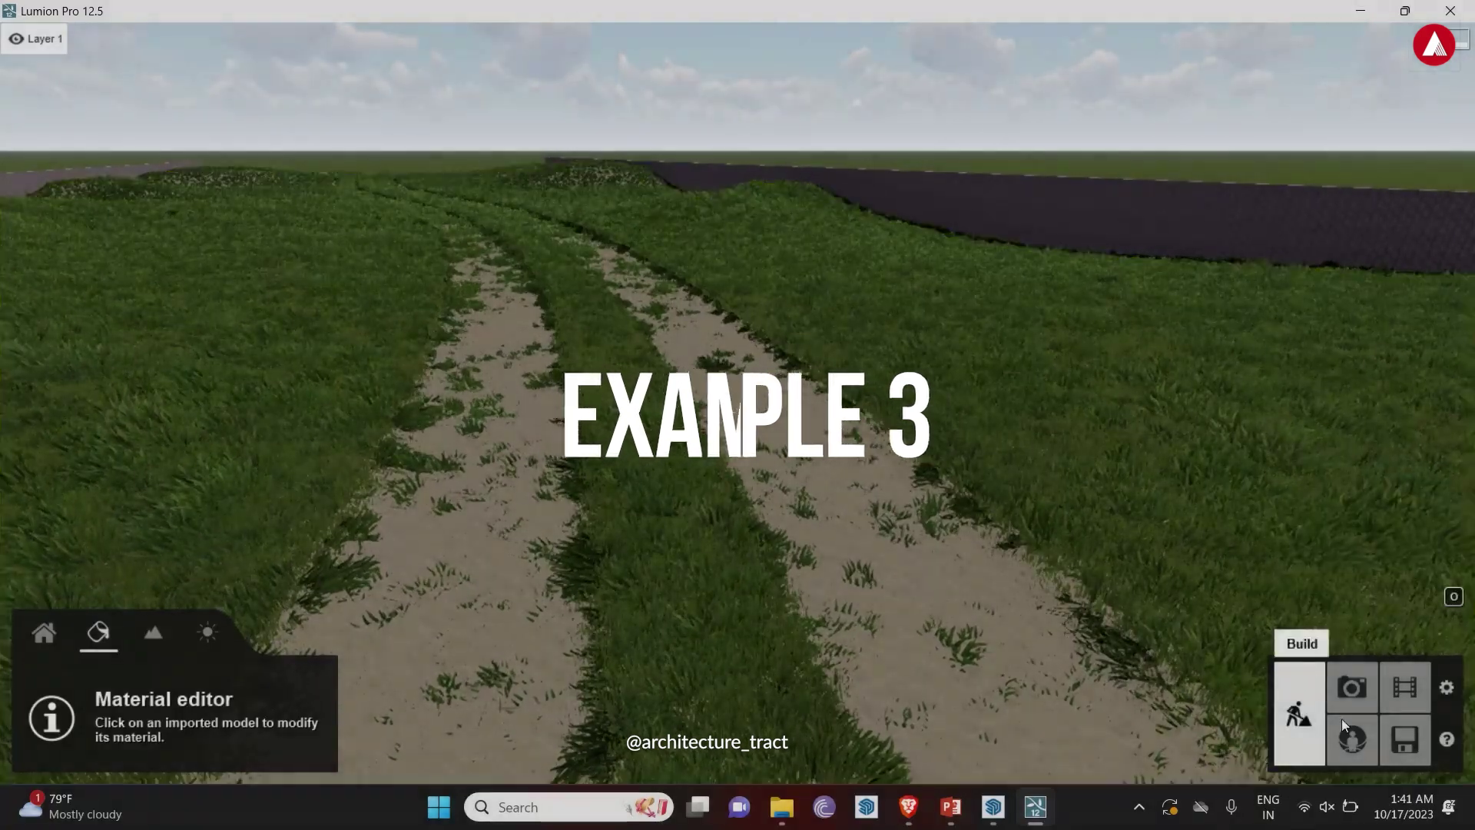
# - Check the materials of the Vegetation Blur 01 wall, the grass and the sandy path without changes
pyautogui.click(1351, 688)
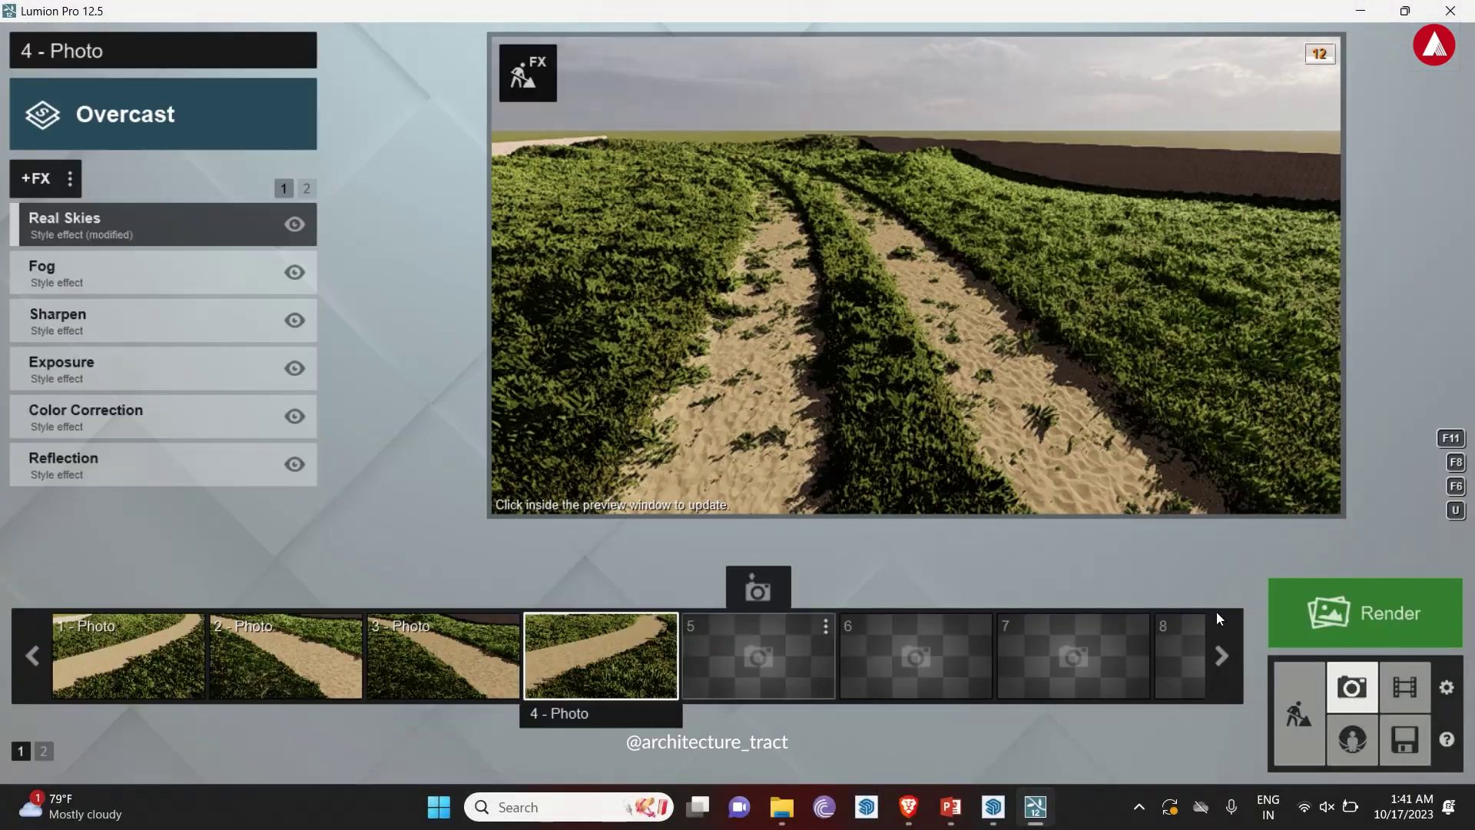
pyautogui.click(1282, 711)
pyautogui.click(682, 579)
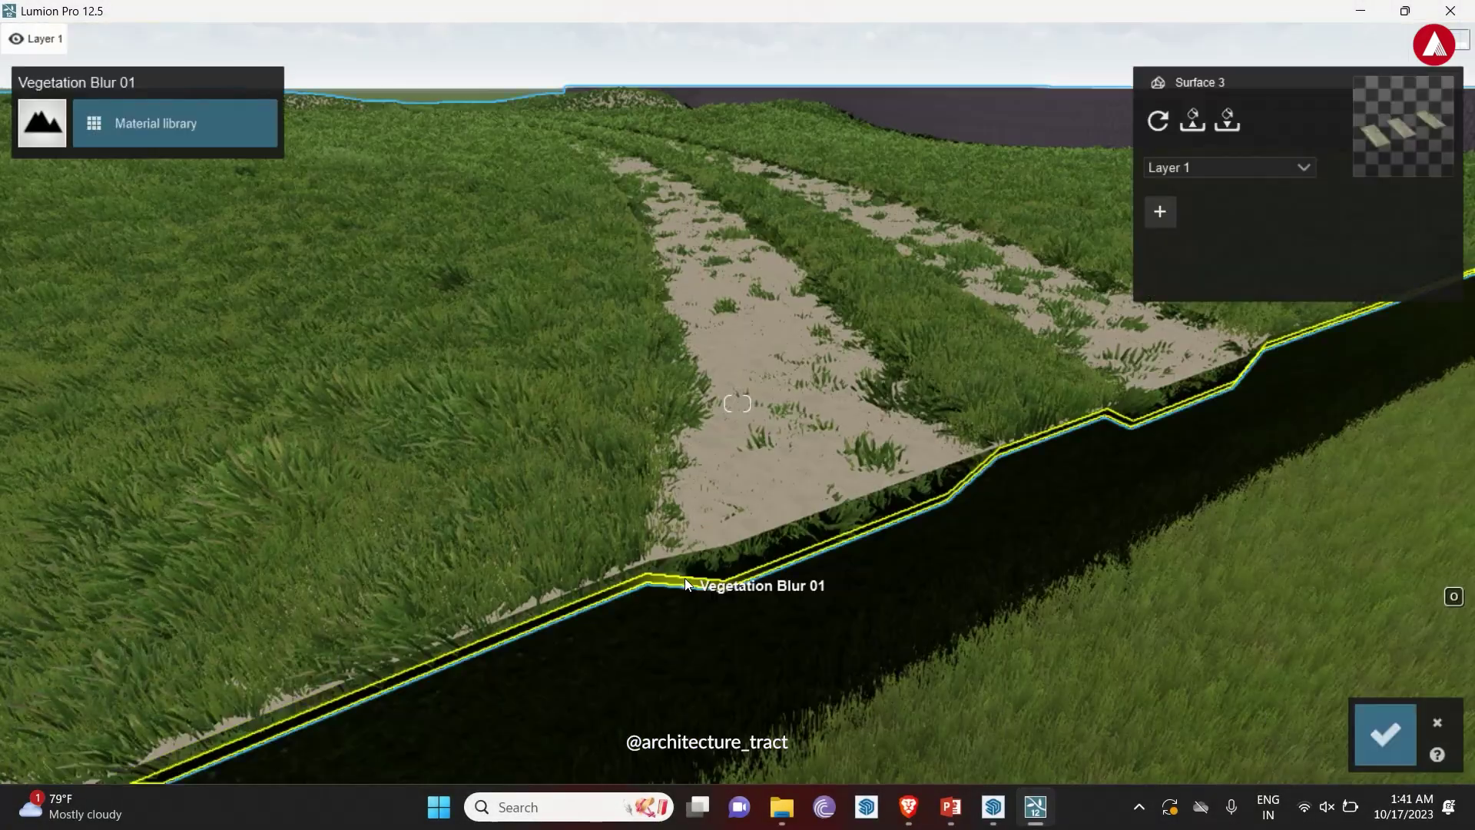
pyautogui.click(708, 572)
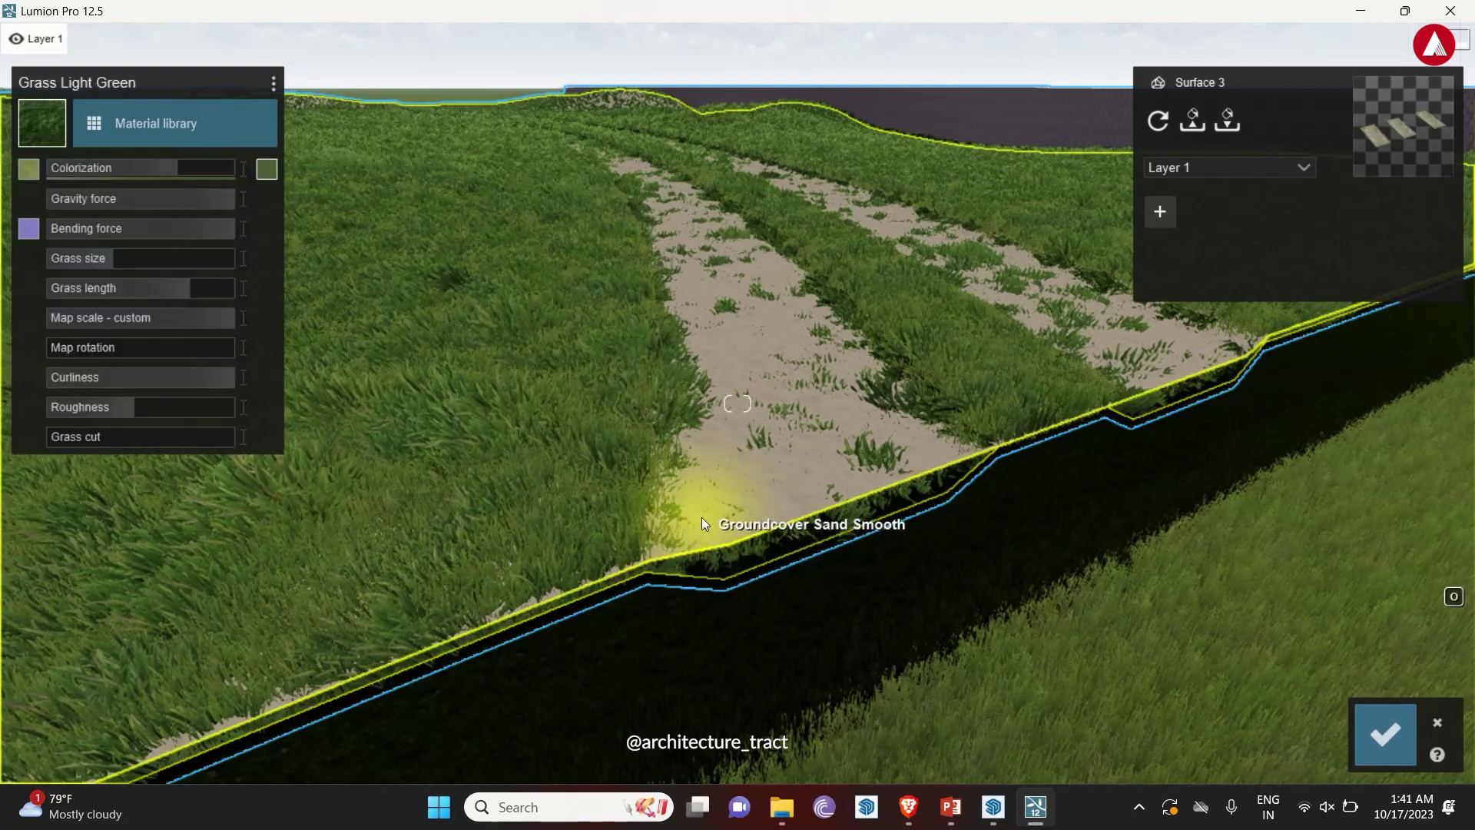
pyautogui.click(702, 520)
pyautogui.click(1437, 722)
# - Lower the camera toward the path and save the view to photo slot 5
pyautogui.click(1352, 686)
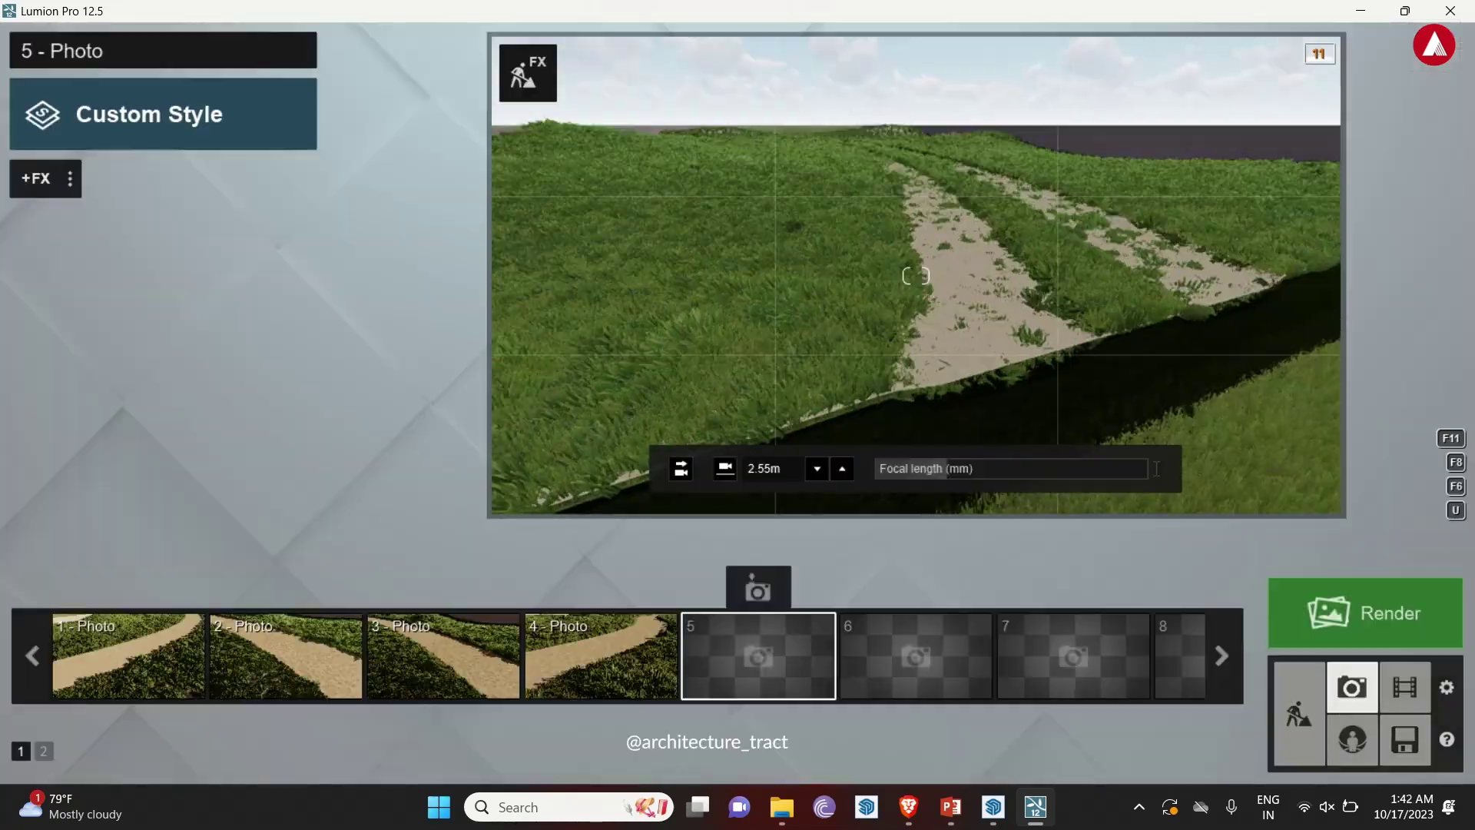
pyautogui.press('w')
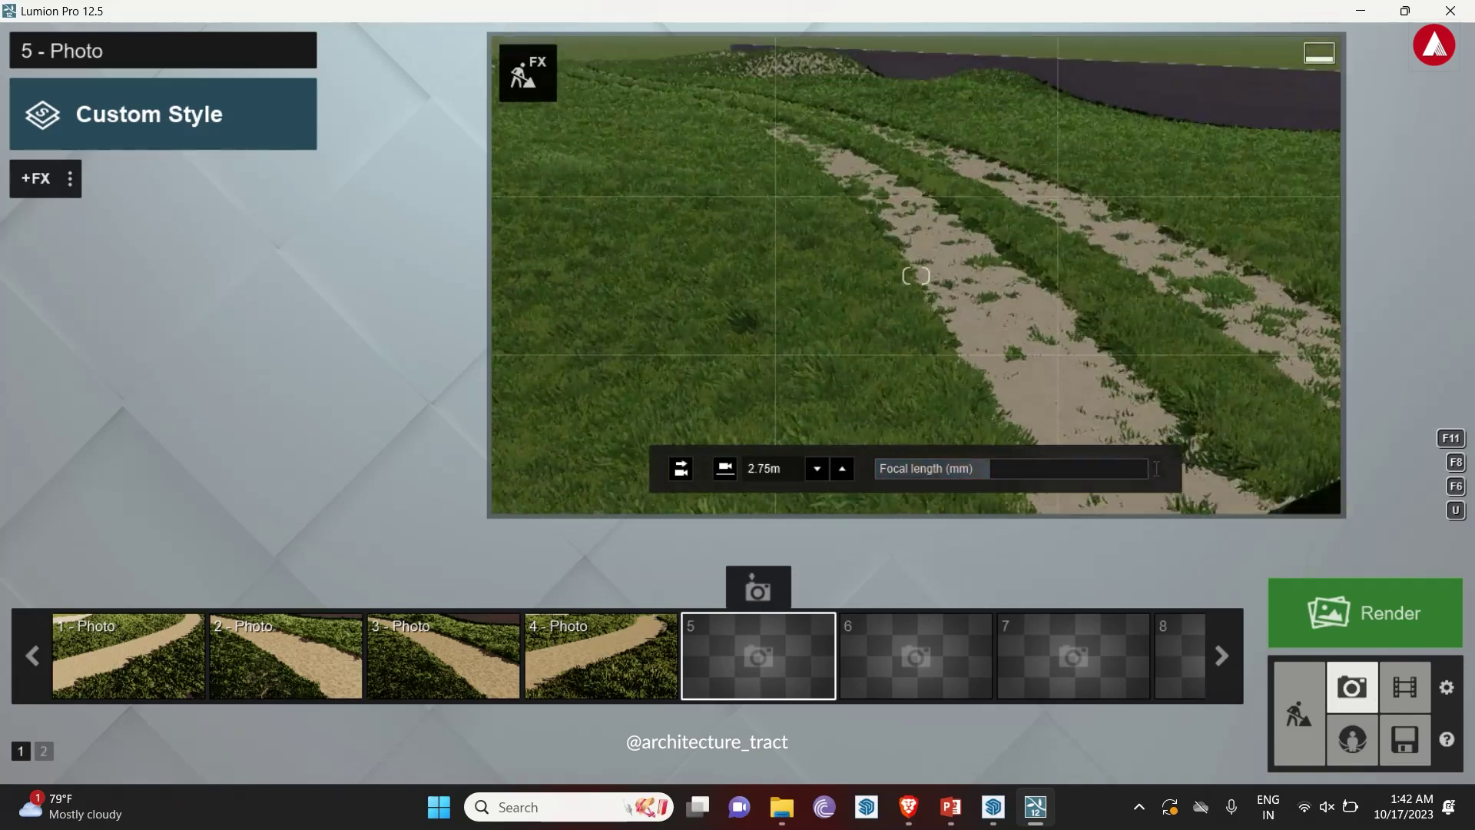
pyautogui.click(758, 588)
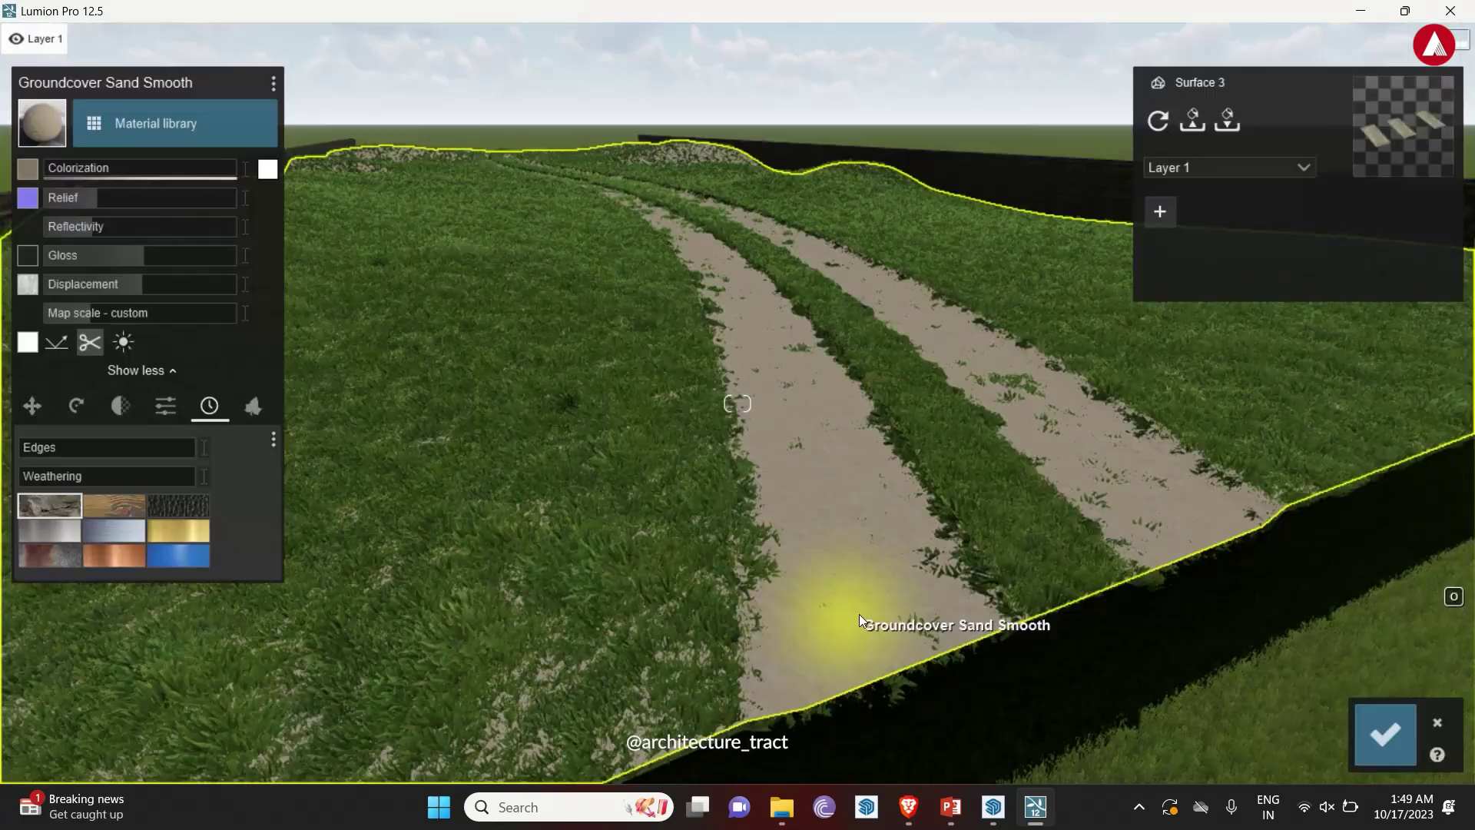
pyautogui.click(255, 122)
# - Replace the path material with a Standard material using tractor-tire soil color, normal, gloss and displacement maps
pyautogui.click(343, 213)
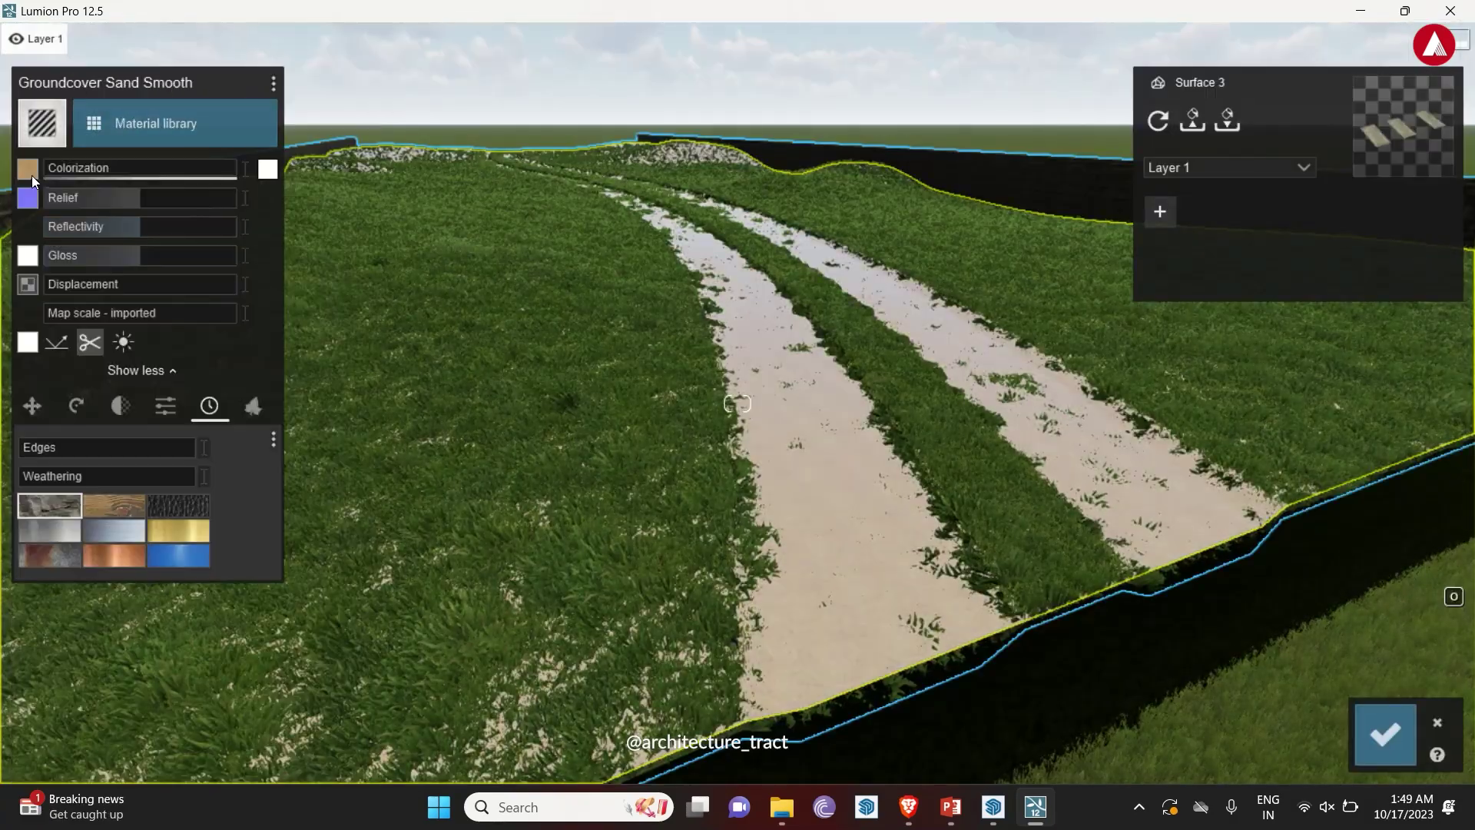
pyautogui.click(41, 123)
pyautogui.hotkey('alt', 'Up')
pyautogui.click(705, 510)
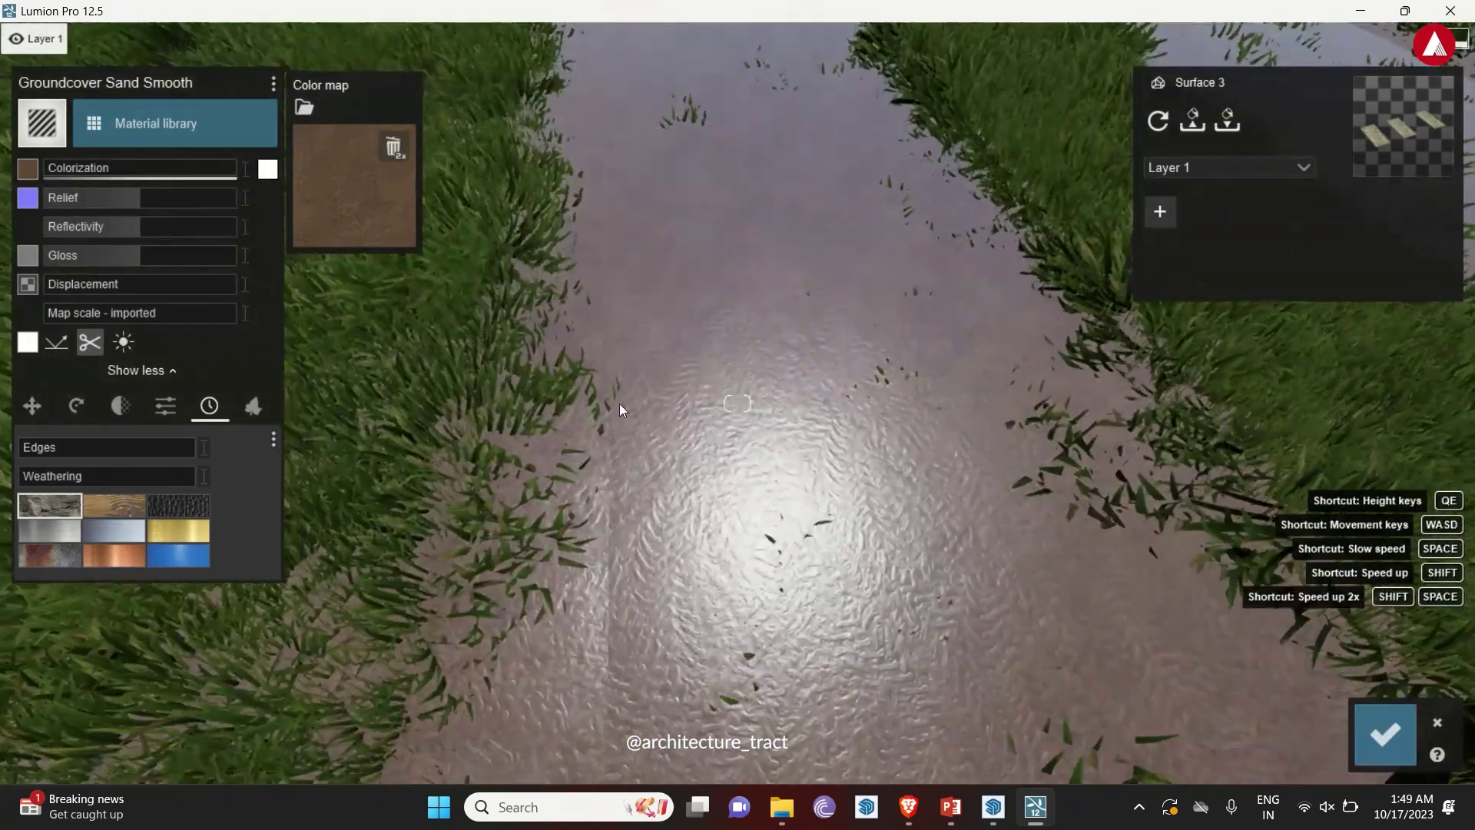
pyautogui.click(27, 197)
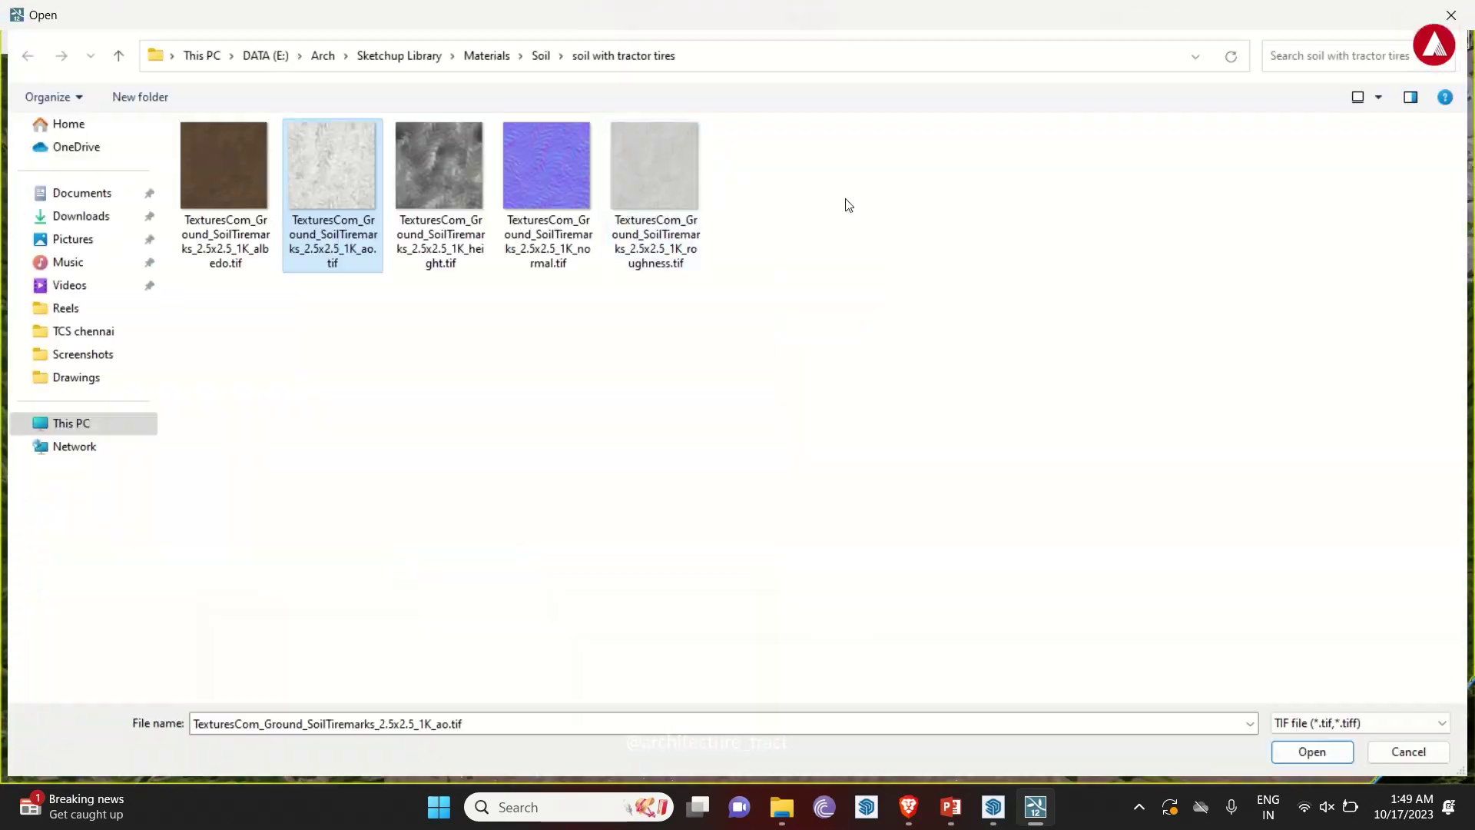
pyautogui.click(649, 206)
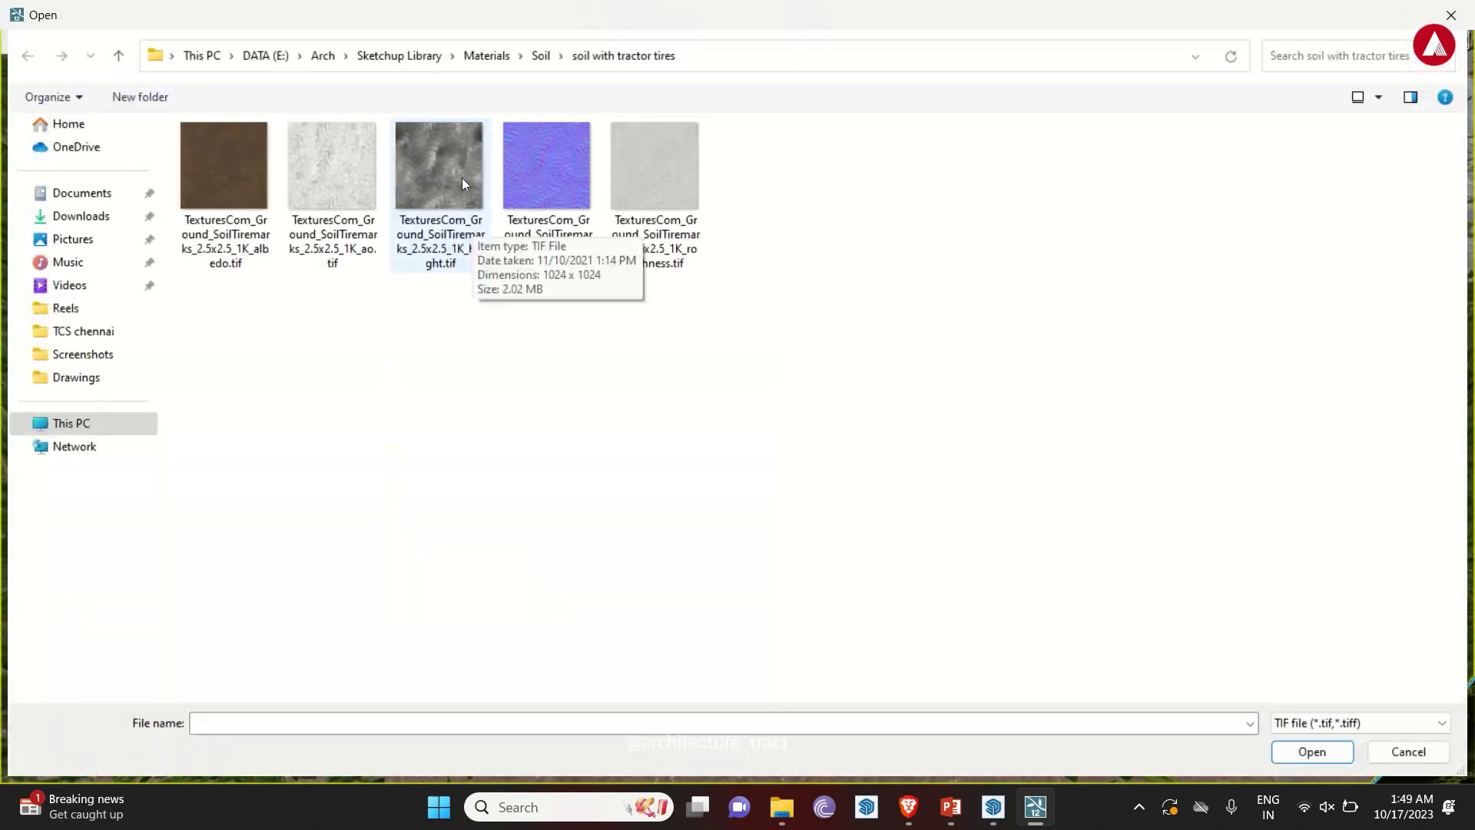
pyautogui.doubleClick(462, 178)
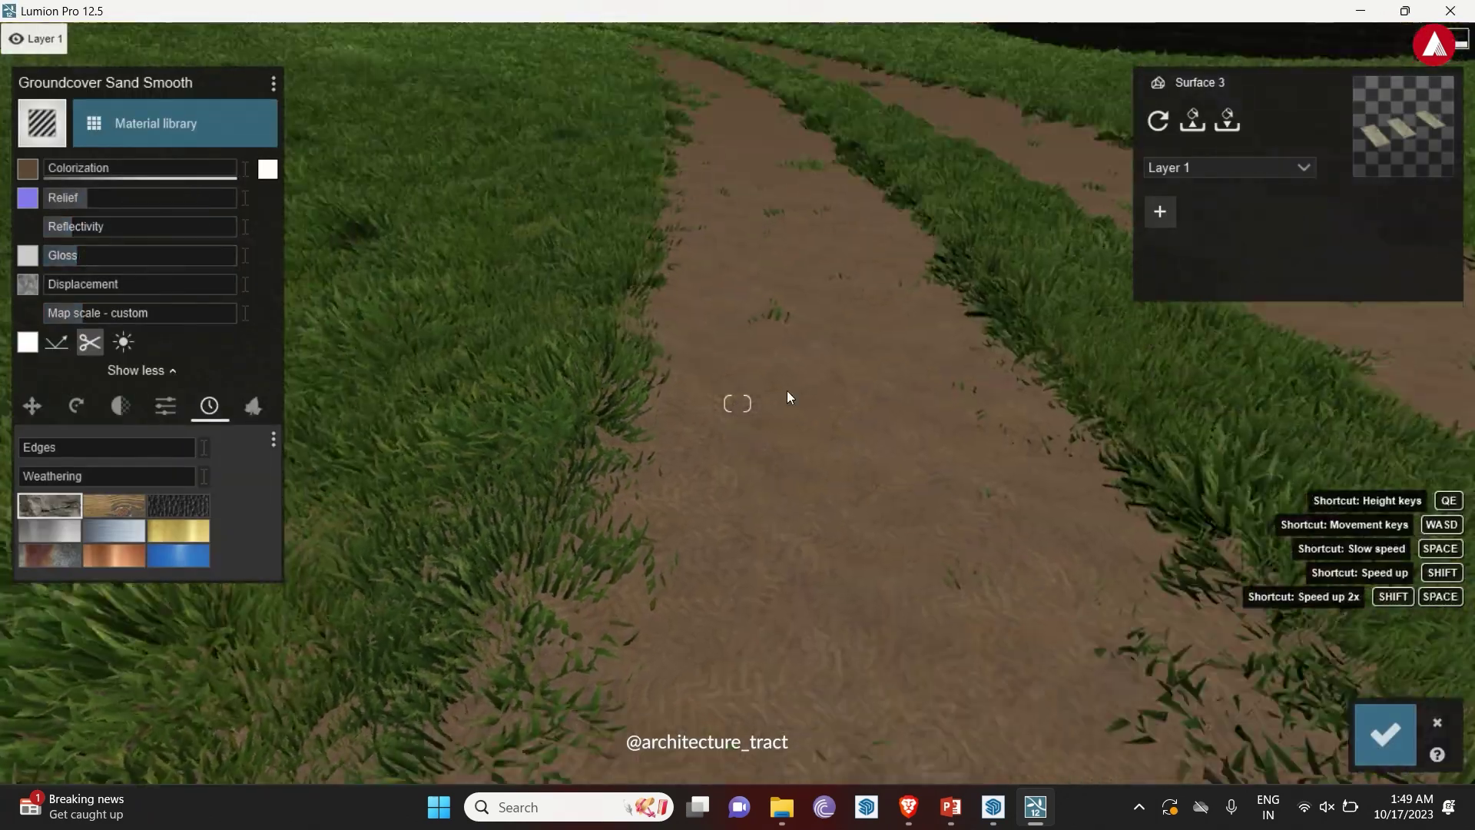
pyautogui.click(122, 285)
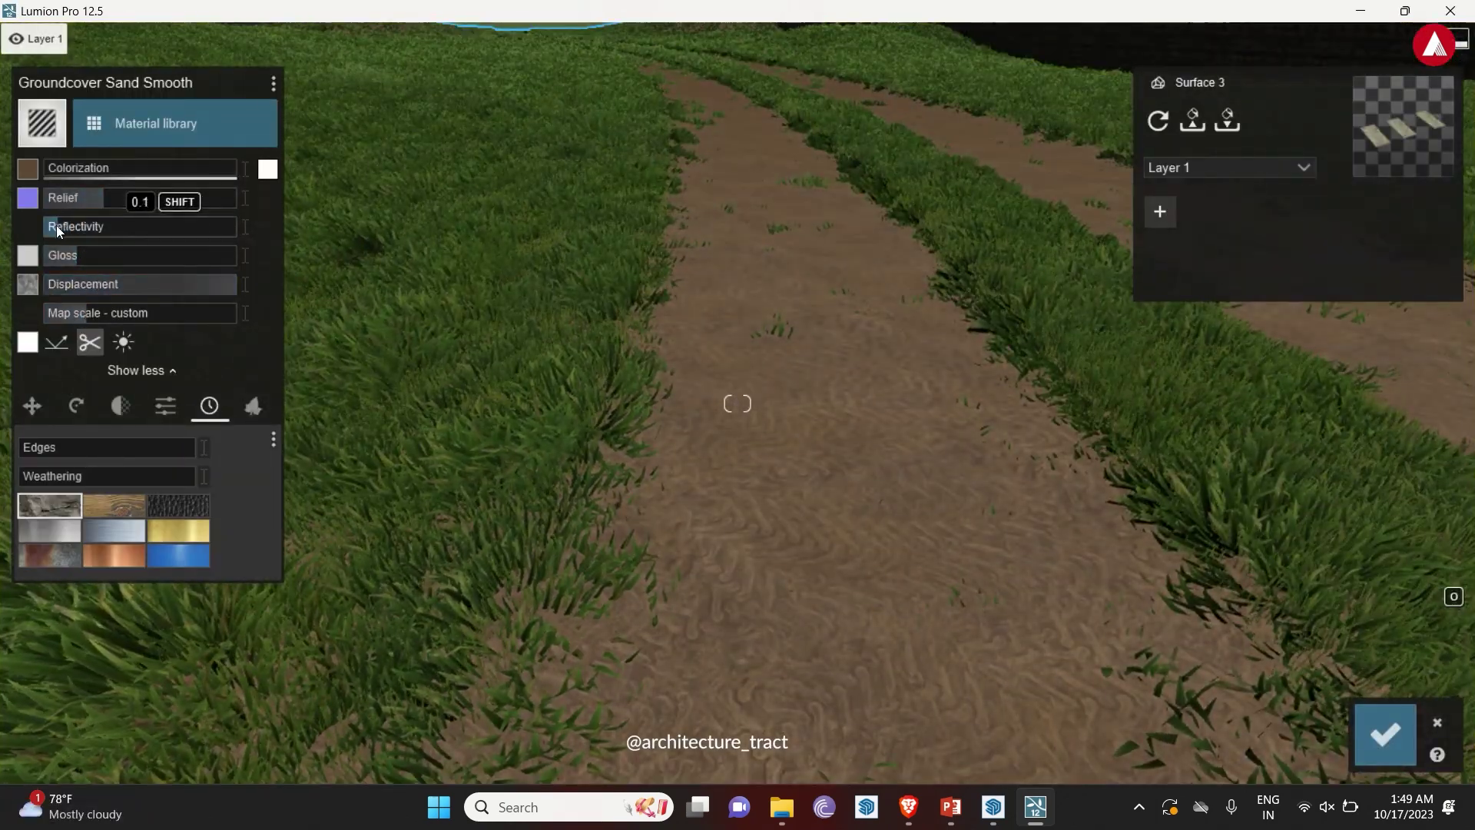
# - Tint the soil material with a RAL brown, then a light peach, and save it
pyautogui.click(268, 169)
pyautogui.click(422, 93)
pyautogui.click(338, 122)
pyautogui.click(322, 280)
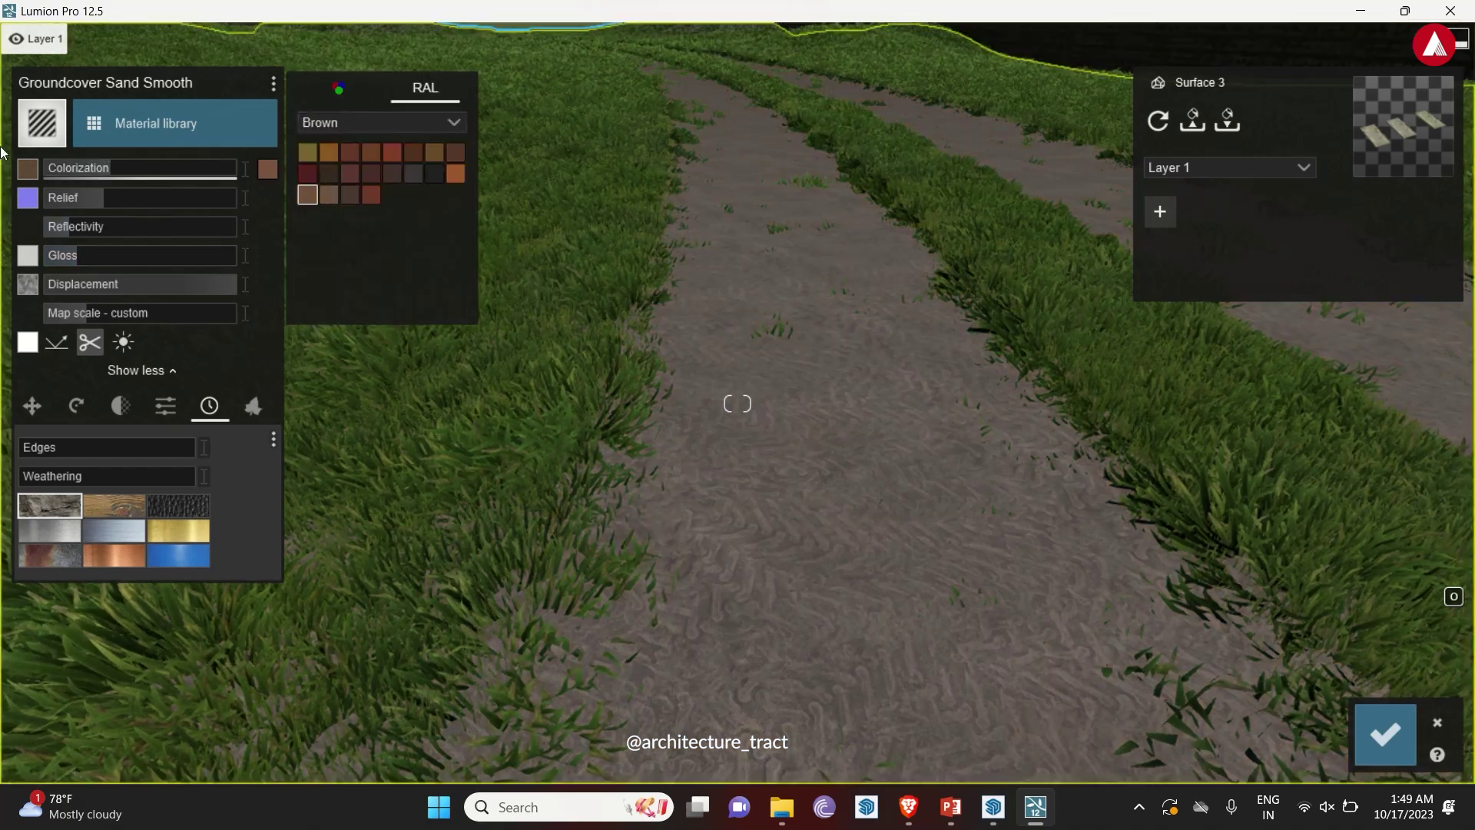
pyautogui.click(315, 154)
pyautogui.click(269, 169)
pyautogui.click(267, 169)
pyautogui.click(338, 85)
pyautogui.click(331, 127)
pyautogui.click(137, 170)
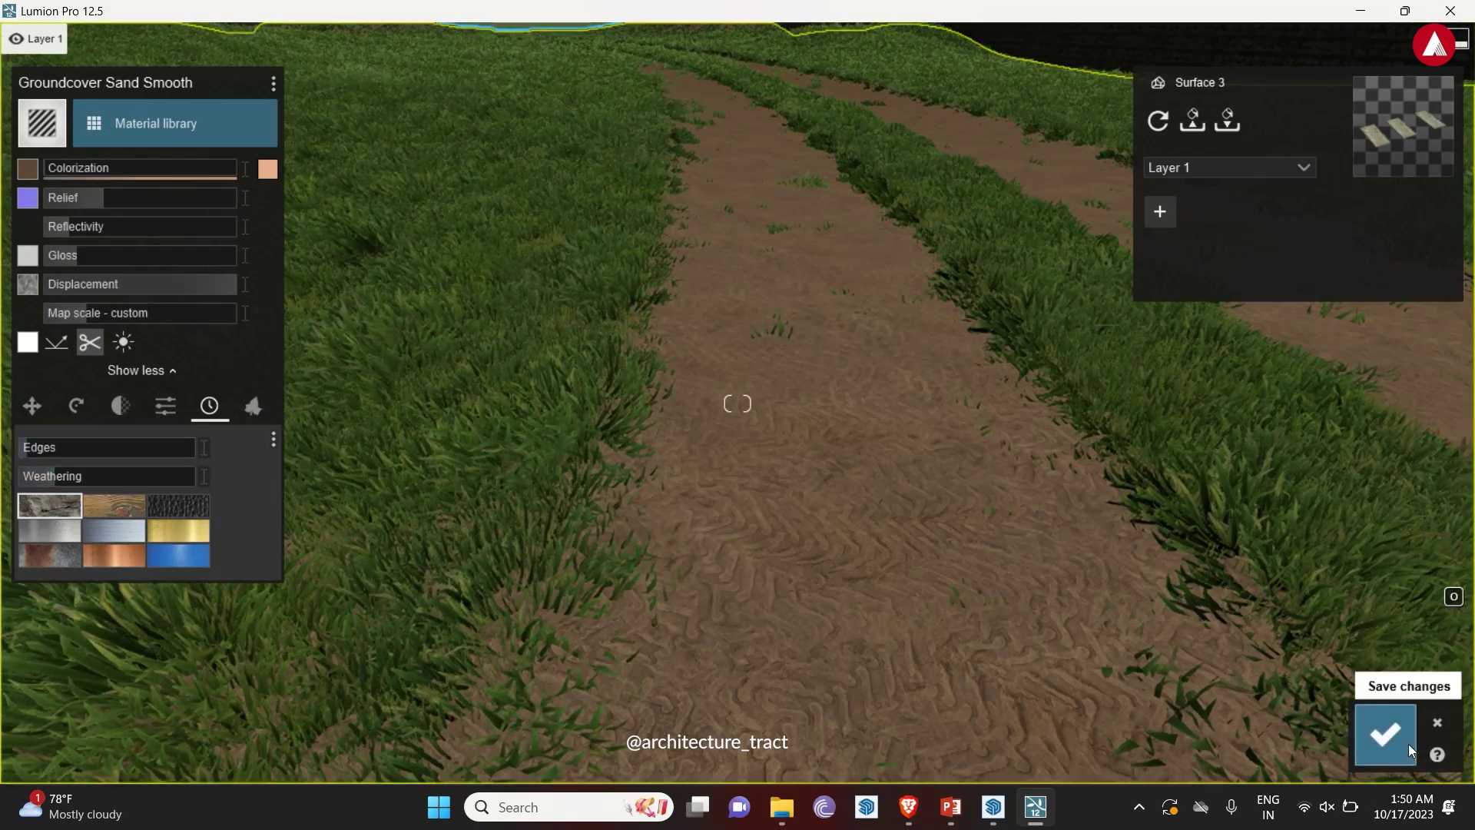
pyautogui.click(1385, 734)
# - Preview the tracks in photo 5, then reselect the path material and save the adjusted displacement
pyautogui.click(1352, 686)
pyautogui.click(1298, 714)
pyautogui.click(983, 565)
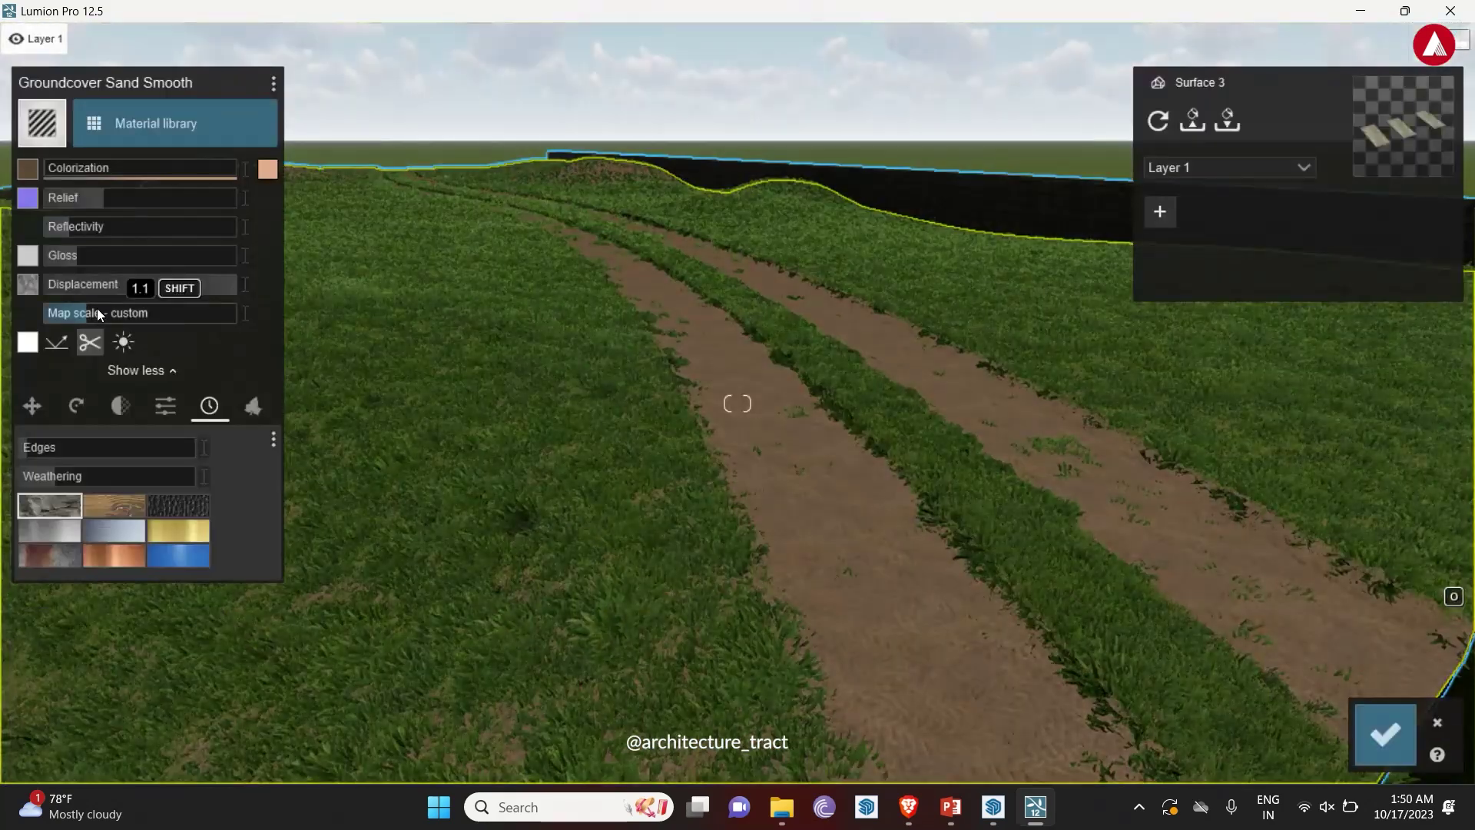
pyautogui.click(1385, 729)
pyautogui.click(1352, 686)
# - Pull the boxwood shrubs tighter onto the line and place a Stone Flat 004 beside the path
pyautogui.click(762, 659)
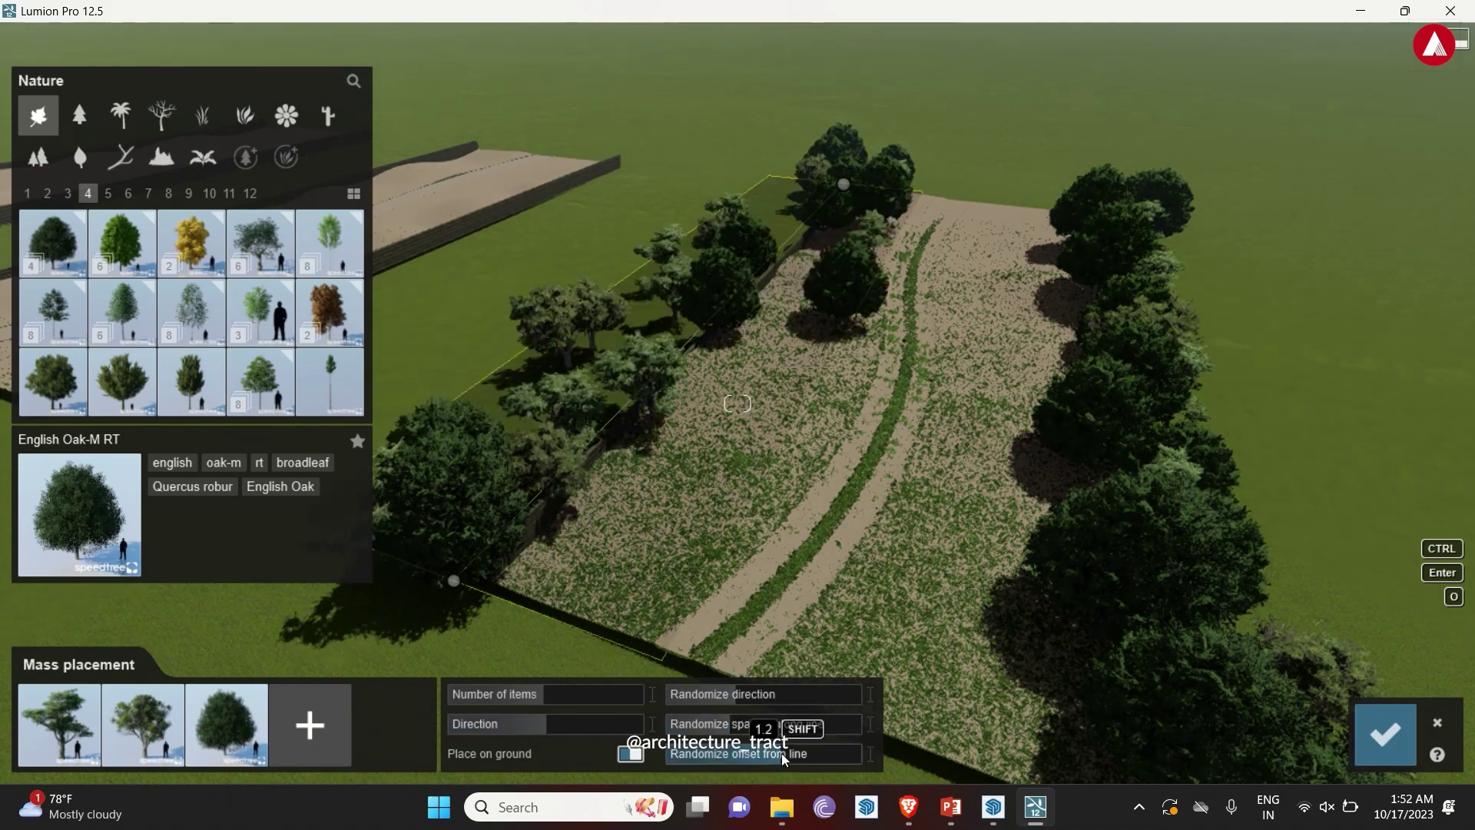
pyautogui.moveTo(783, 759); pyautogui.dragTo(412, 589)
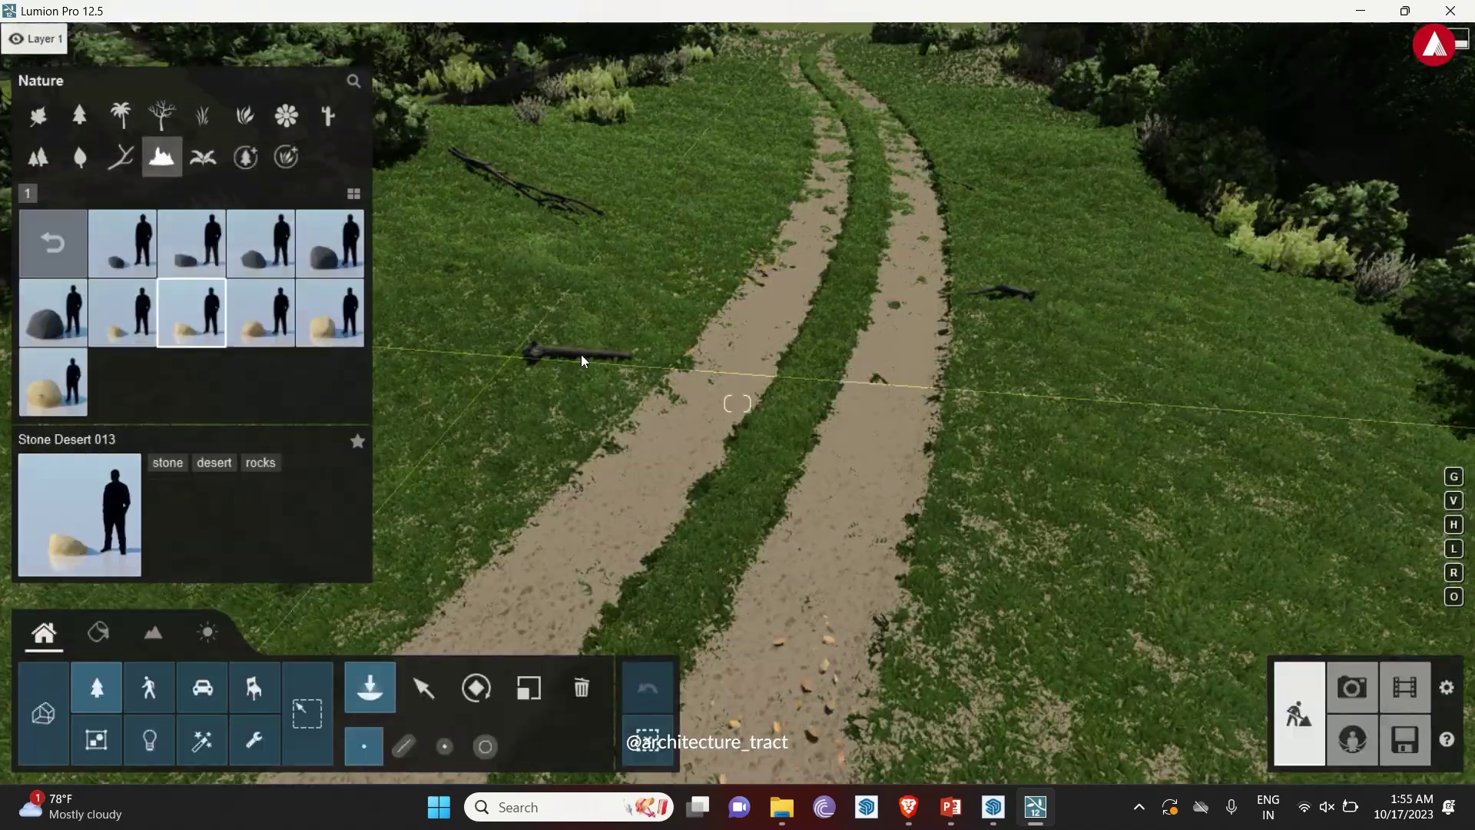
pyautogui.click(53, 243)
pyautogui.click(192, 243)
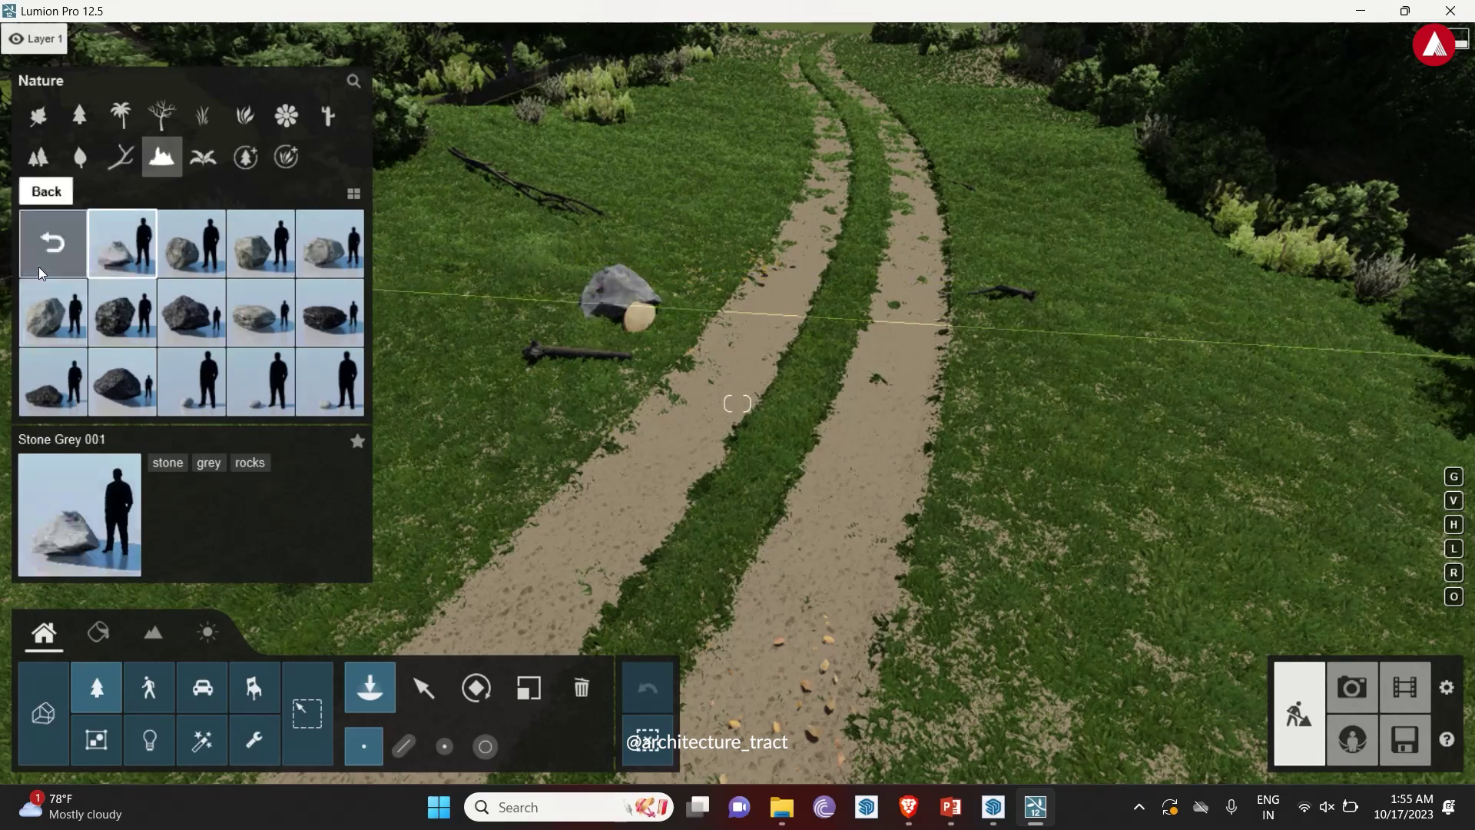
pyautogui.click(53, 243)
pyautogui.click(137, 264)
pyautogui.click(331, 243)
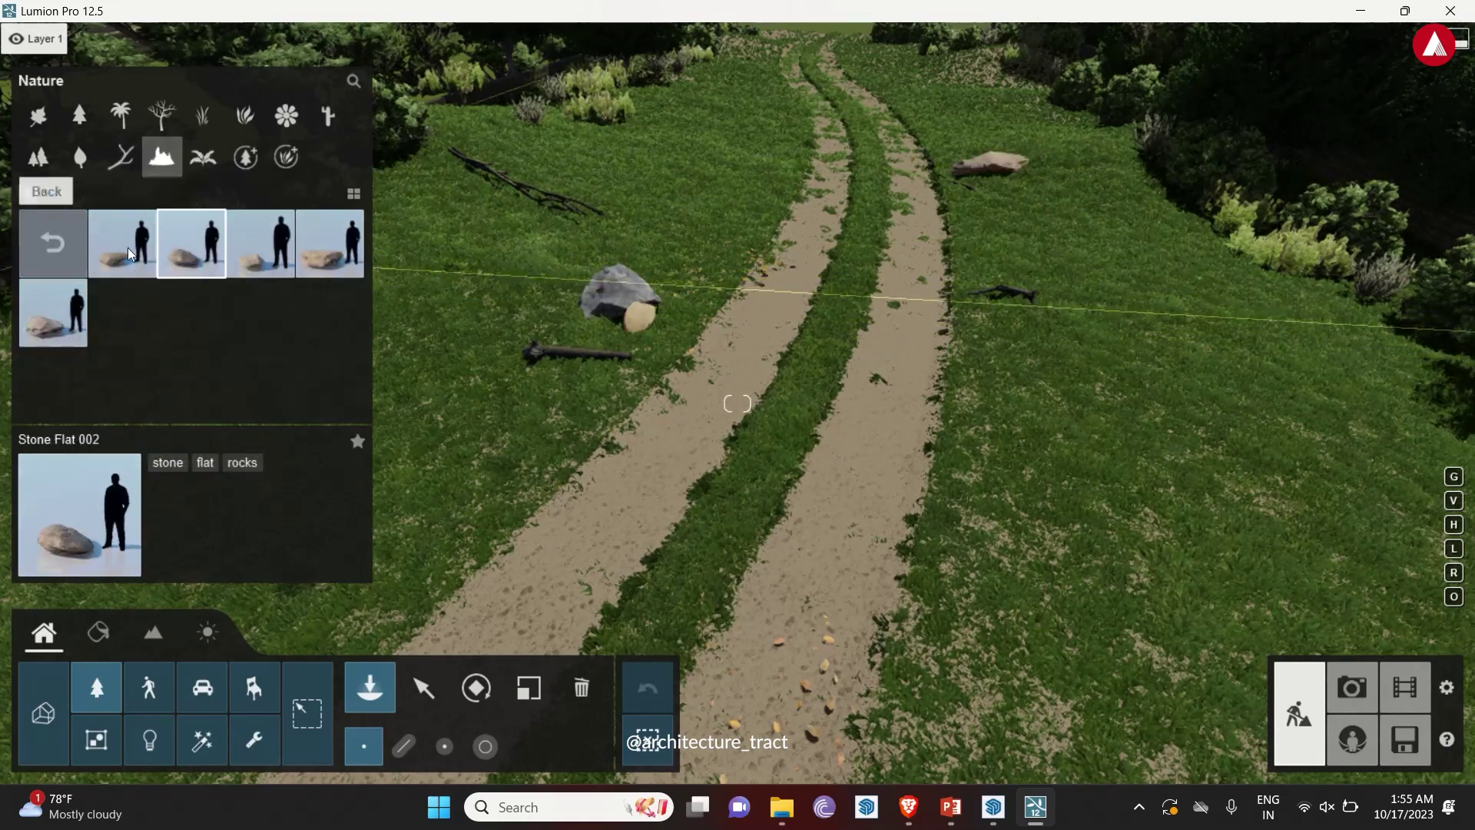
pyautogui.click(53, 243)
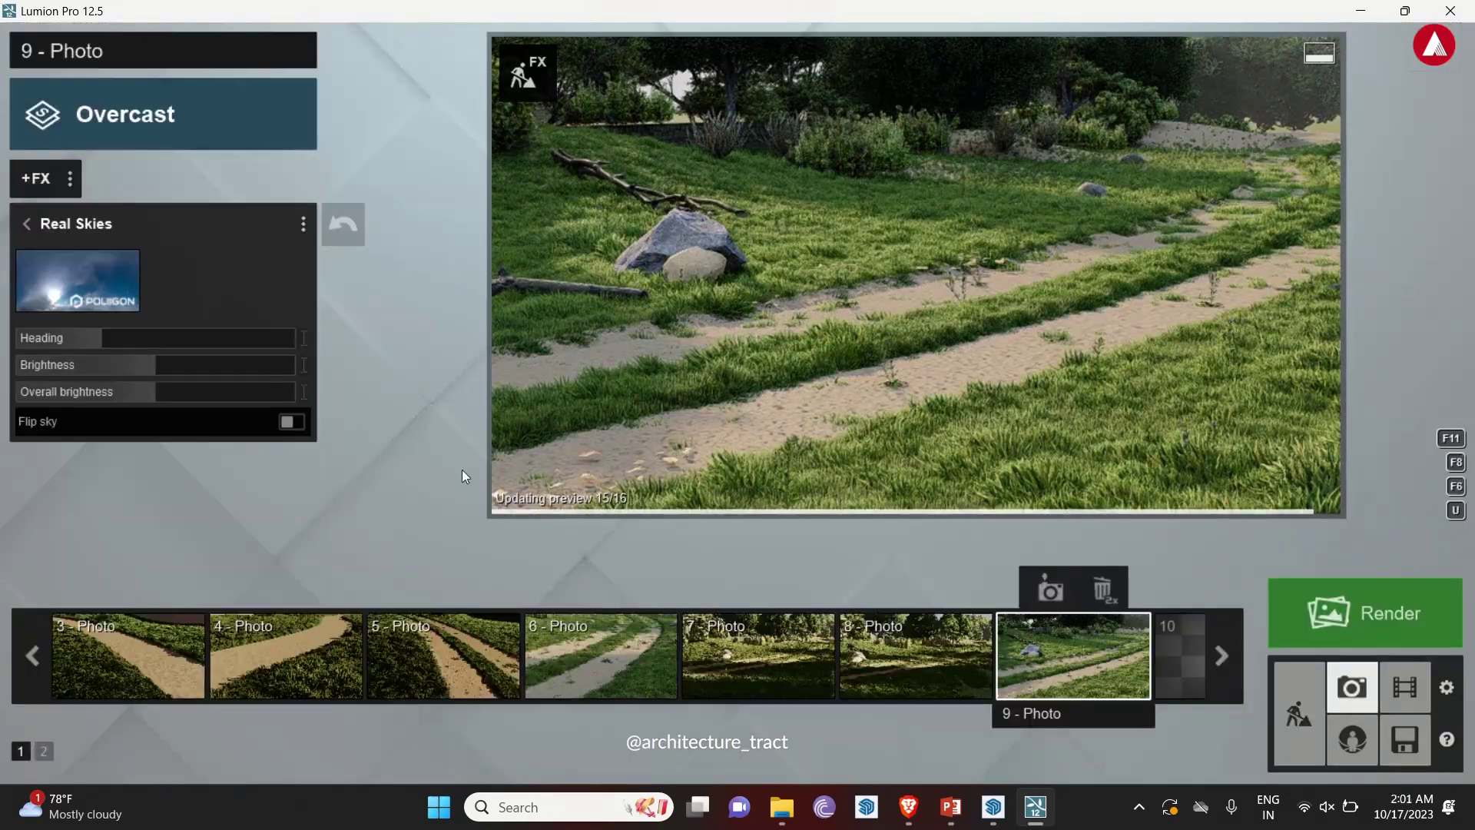
# - For photo 7, raise the Real Skies heading and list the Sky/Weather effects under +FX
pyautogui.click(758, 655)
pyautogui.click(69, 218)
pyautogui.moveTo(113, 341)
pyautogui.mouseDown()
pyautogui.moveTo(132, 340)
pyautogui.moveTo(116, 334)
pyautogui.mouseUp()
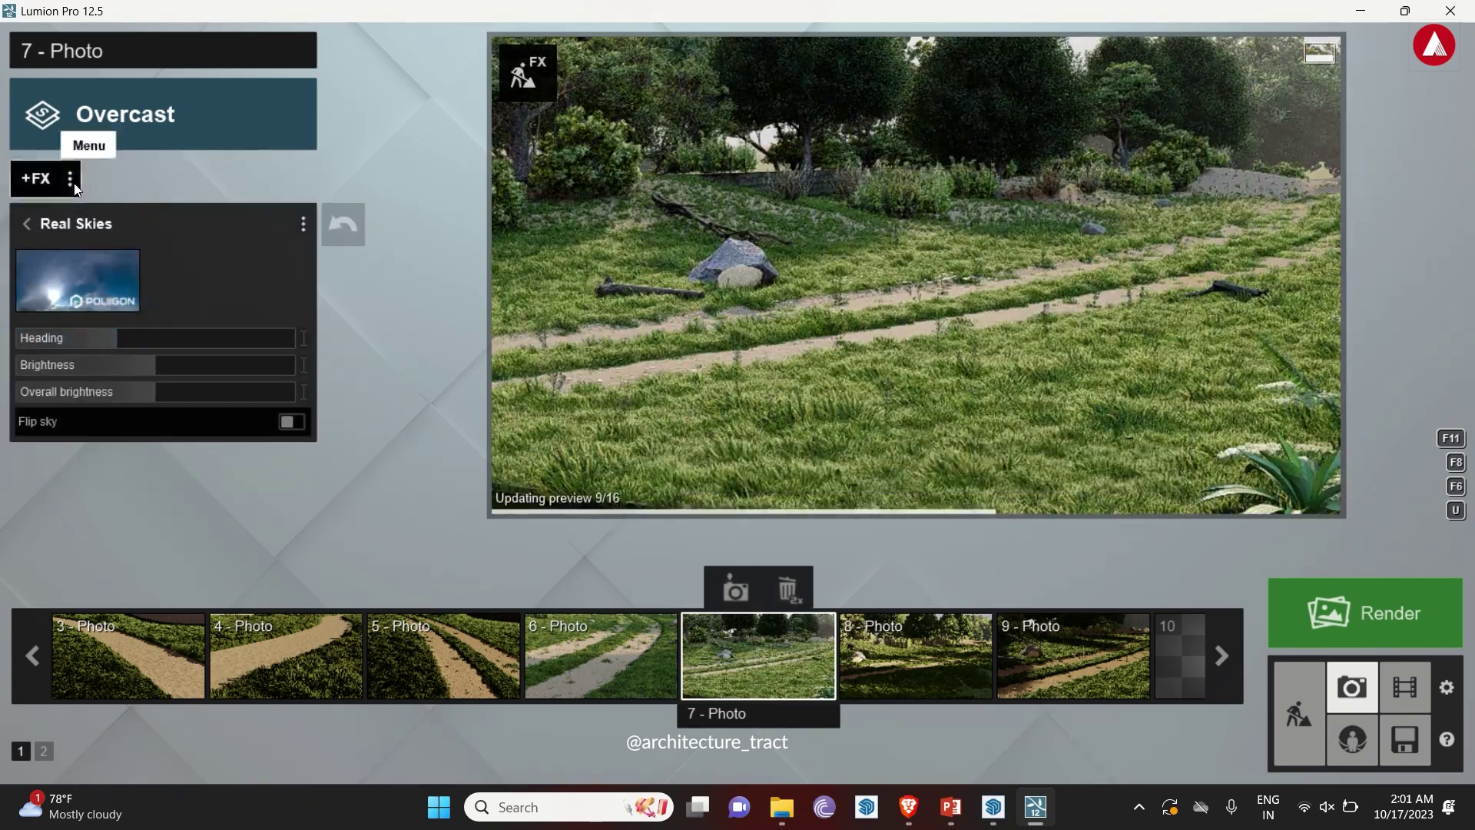
pyautogui.click(76, 189)
pyautogui.click(399, 386)
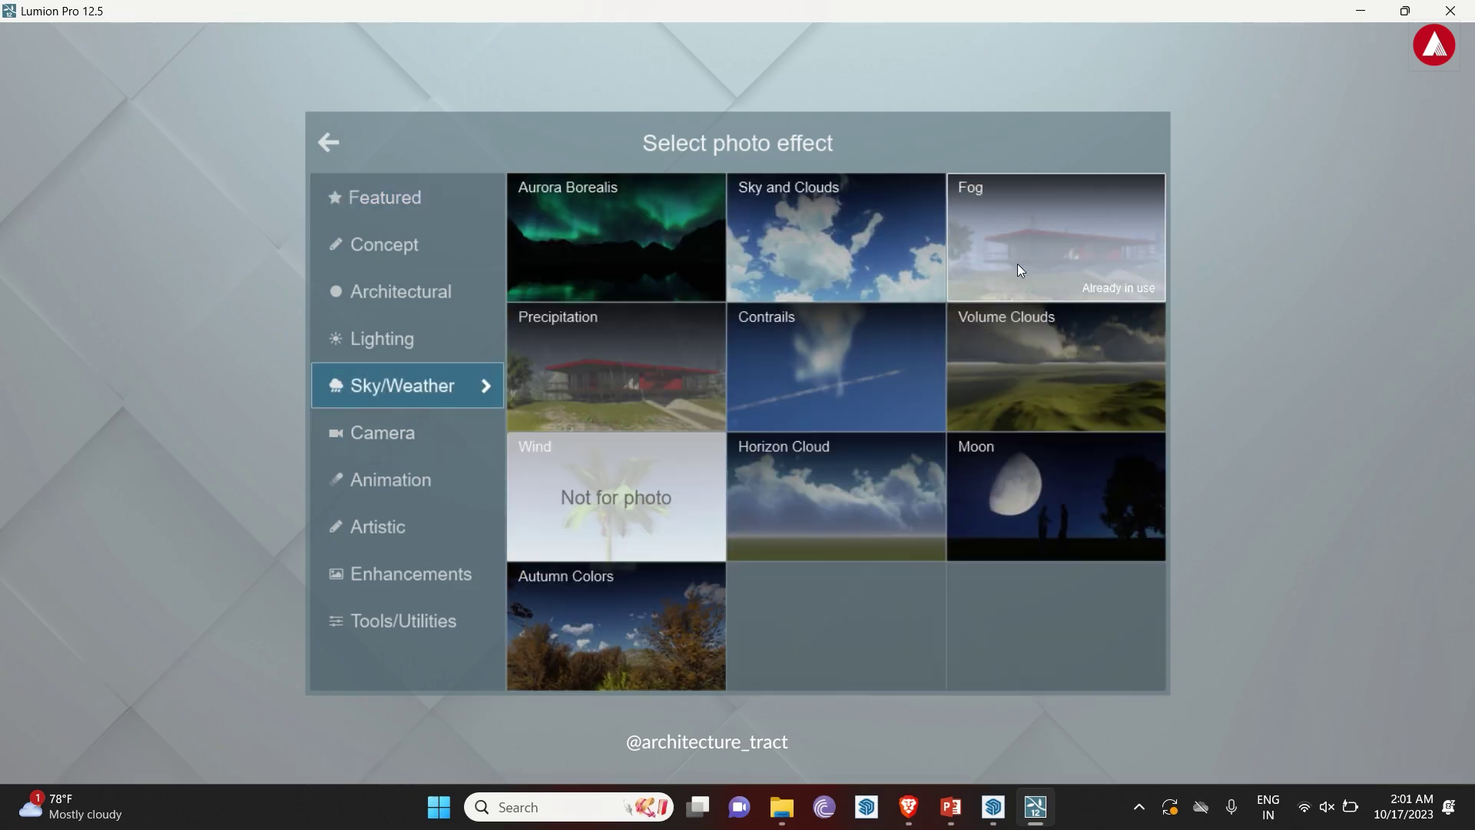